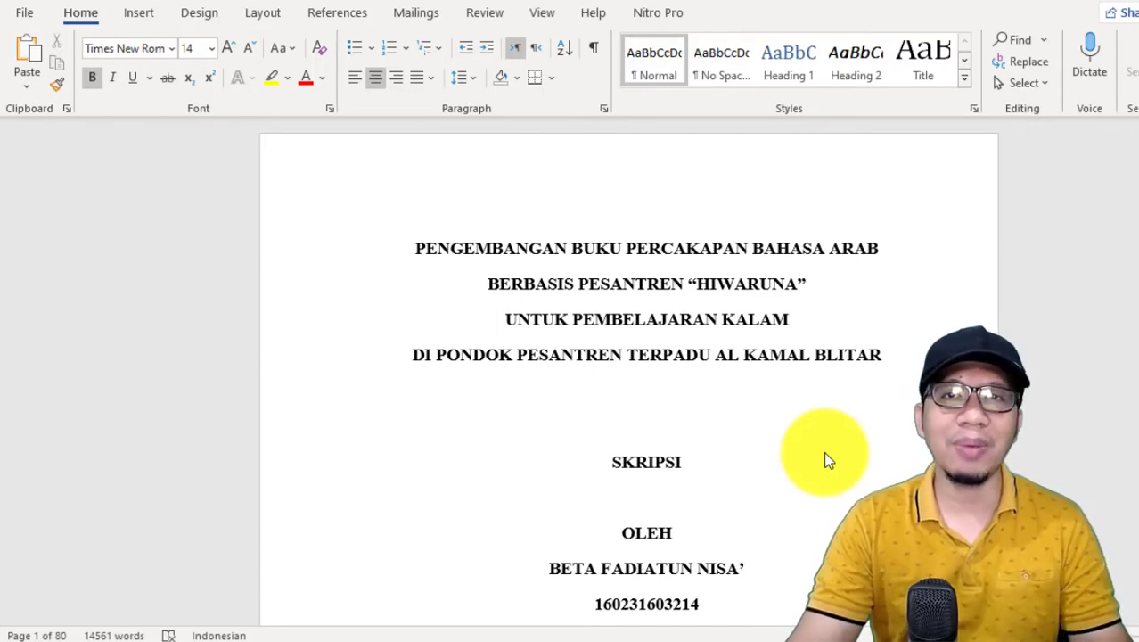
Step: Look over the thesis's cover page, title page and approval page before numbering them
scroll(824, 450, "down", 1)
scroll(823, 451, "down", 1)
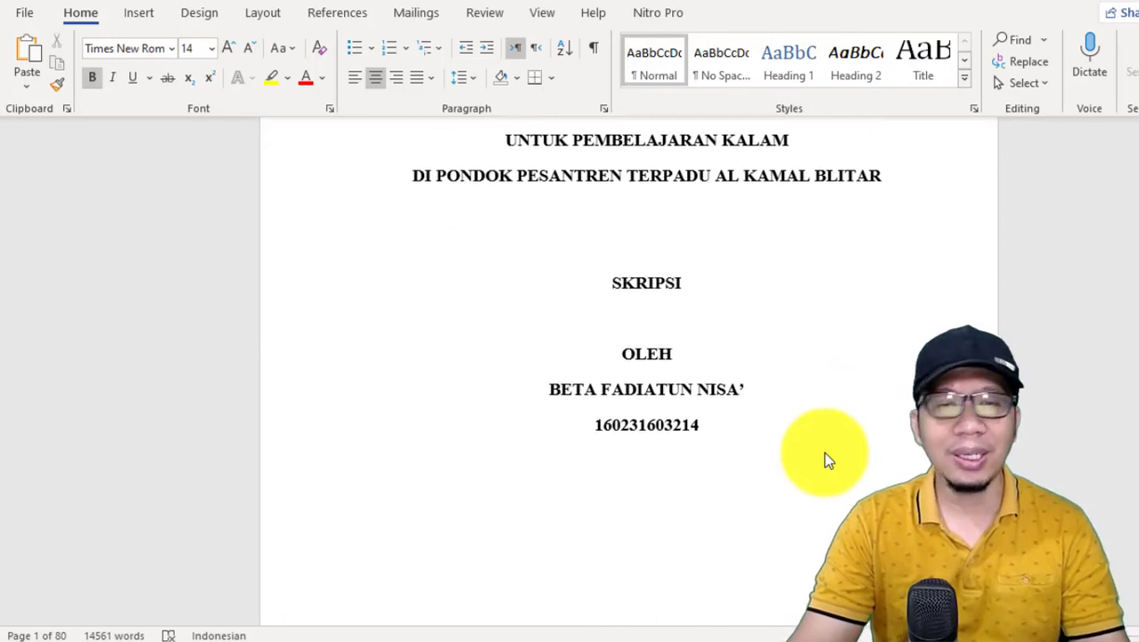
scroll(824, 451, "down", 1)
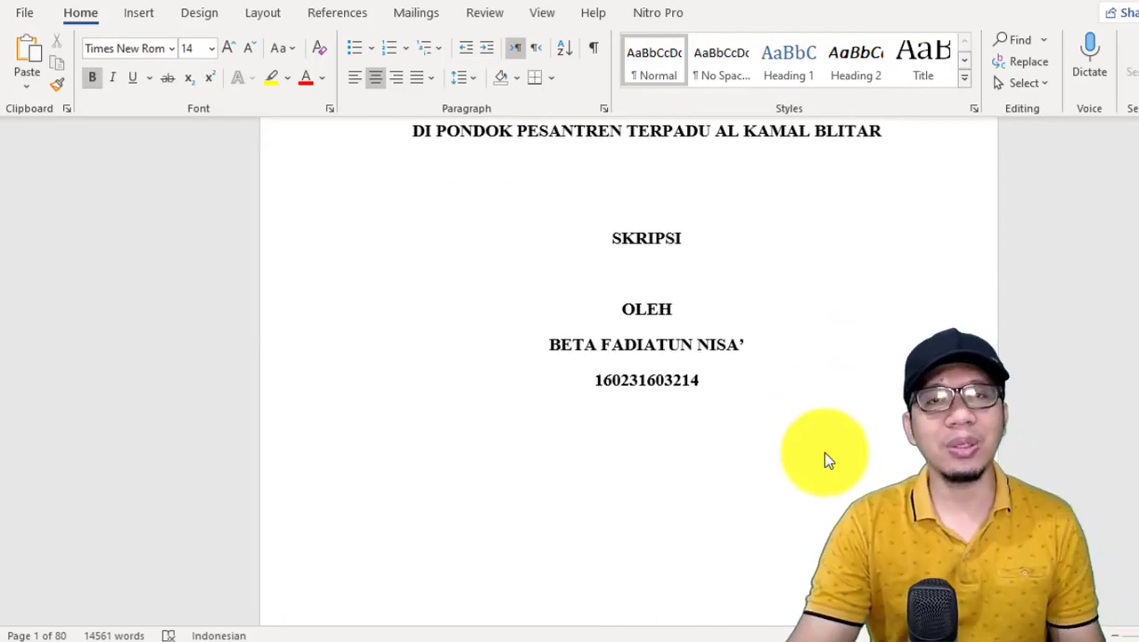
scroll(823, 451, "down", 2)
scroll(823, 450, "down", 2)
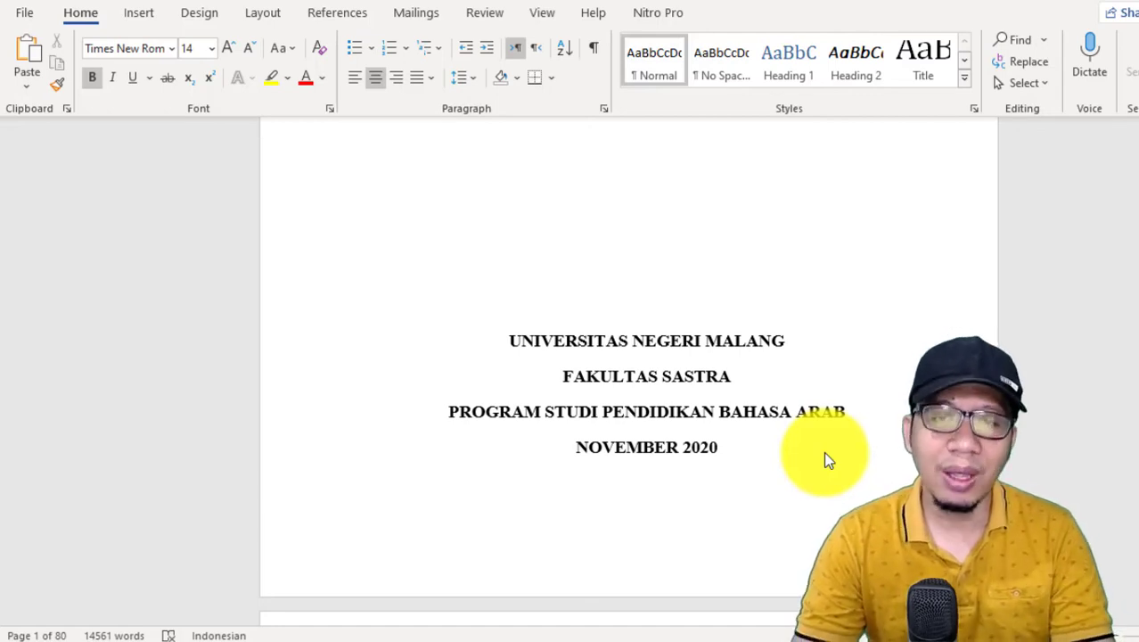
scroll(824, 451, "up", 6)
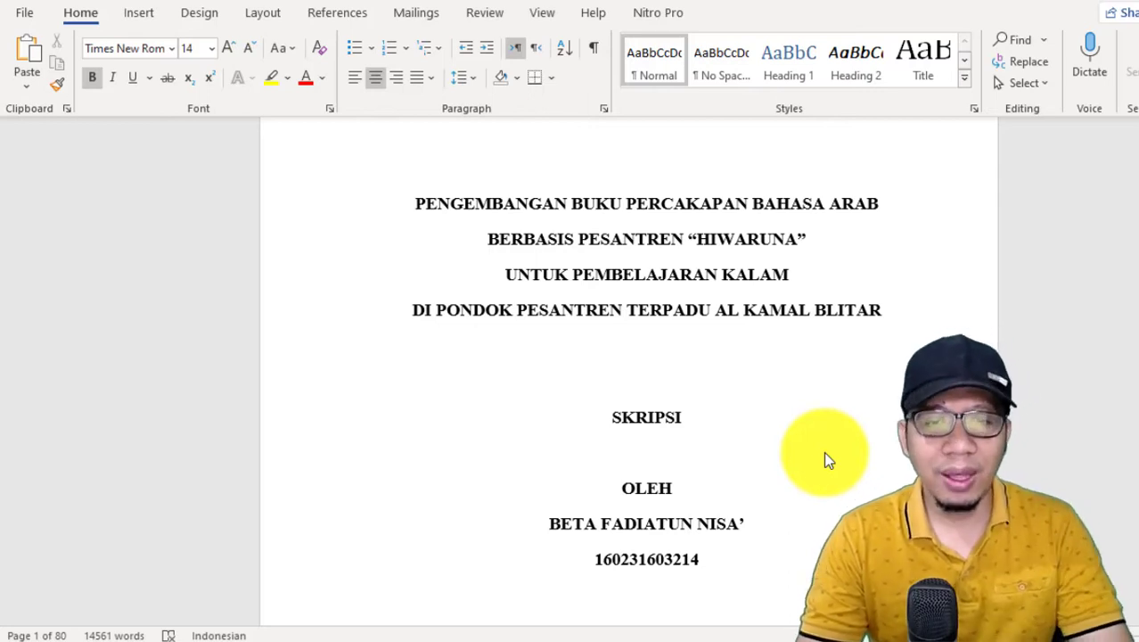
scroll(824, 451, "down", 3)
scroll(823, 450, "down", 5)
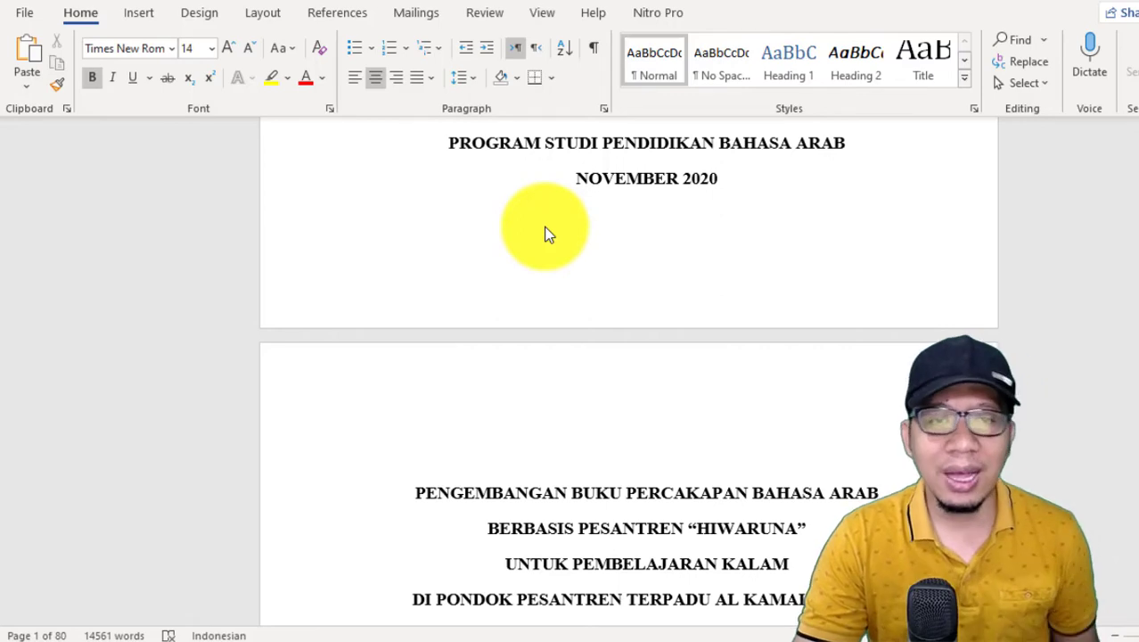
scroll(549, 231, "down", 3)
left_click(620, 323)
scroll(711, 358, "down", 20)
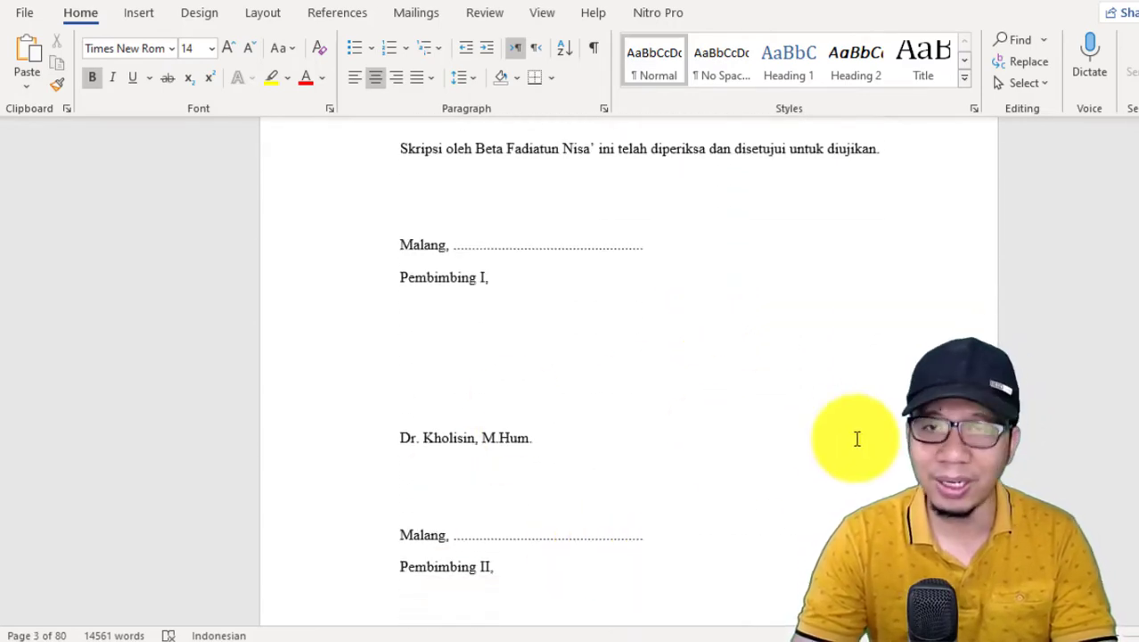
scroll(857, 438, "up", 10)
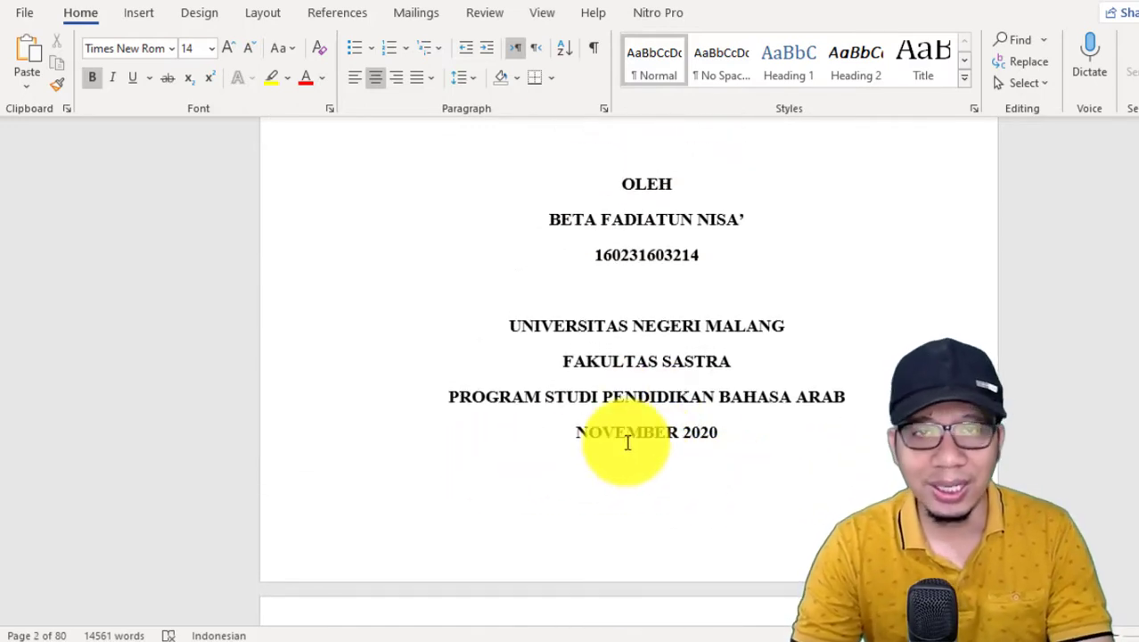
scroll(628, 442, "up", 5)
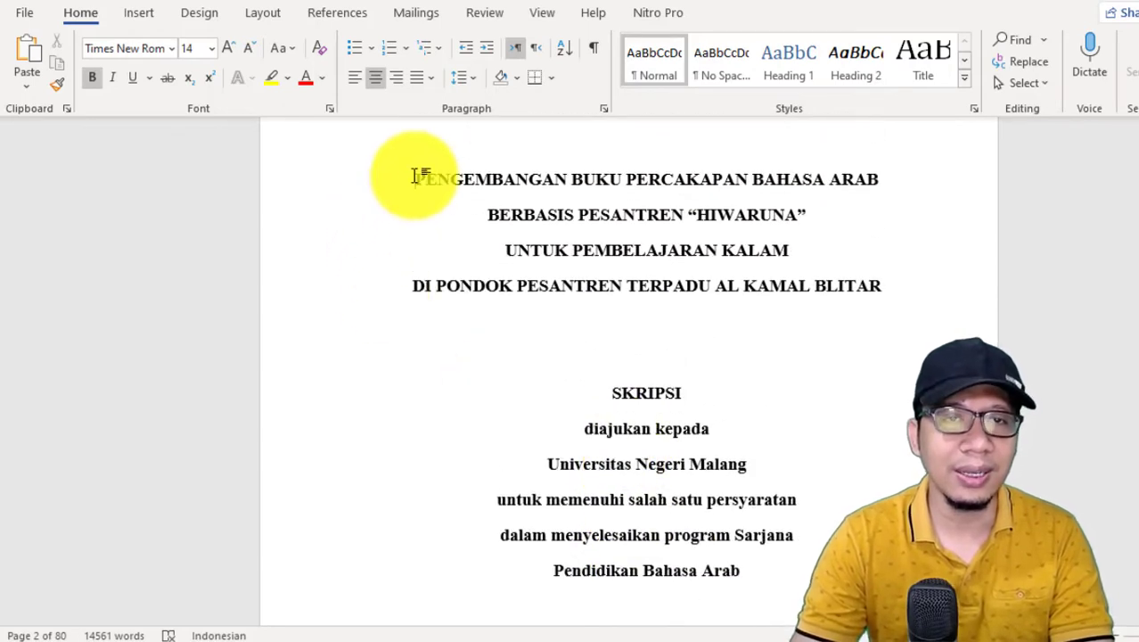
Step: Insert a centred page number at the bottom of the pages from the title page, using the Plain Number 2 style
left_click(412, 177)
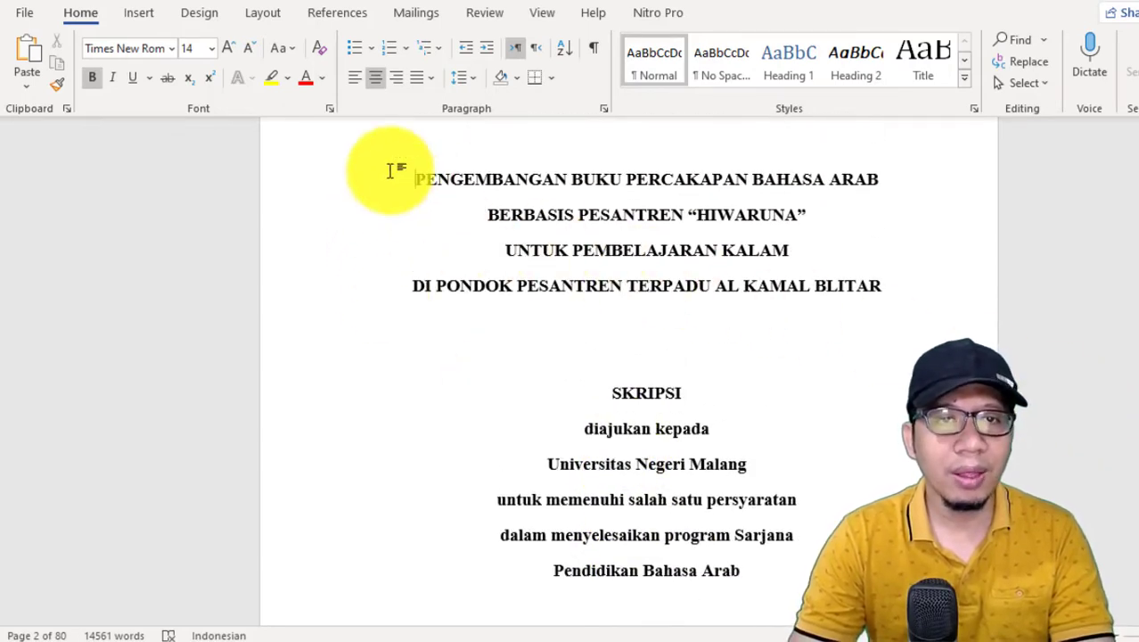
left_click(142, 15)
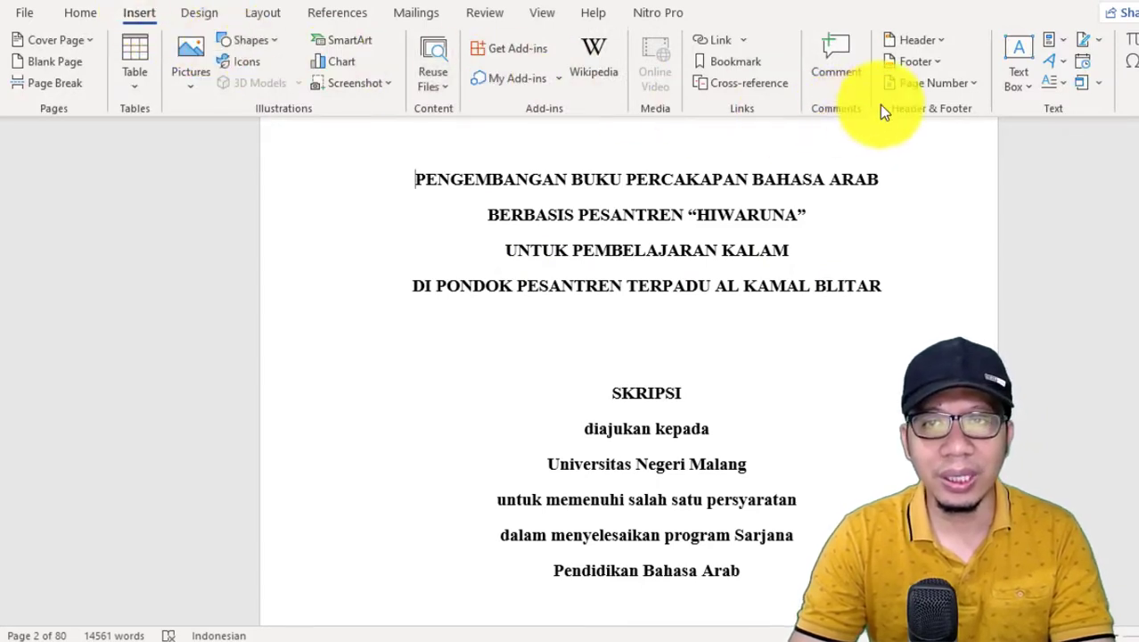
left_click(955, 84)
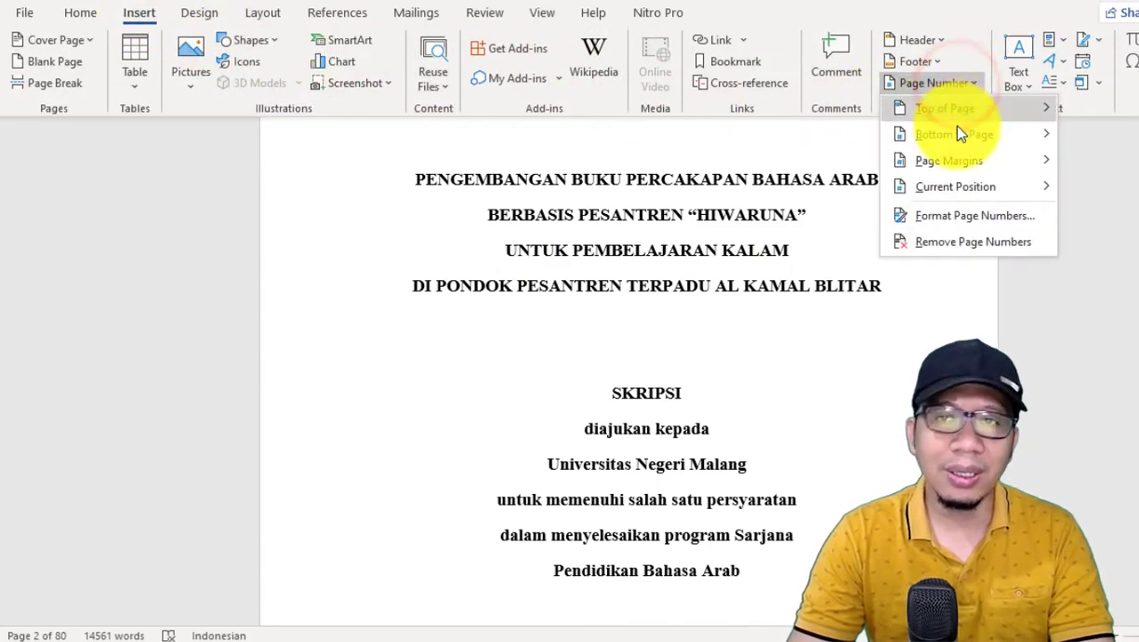
mouse_move(956, 134)
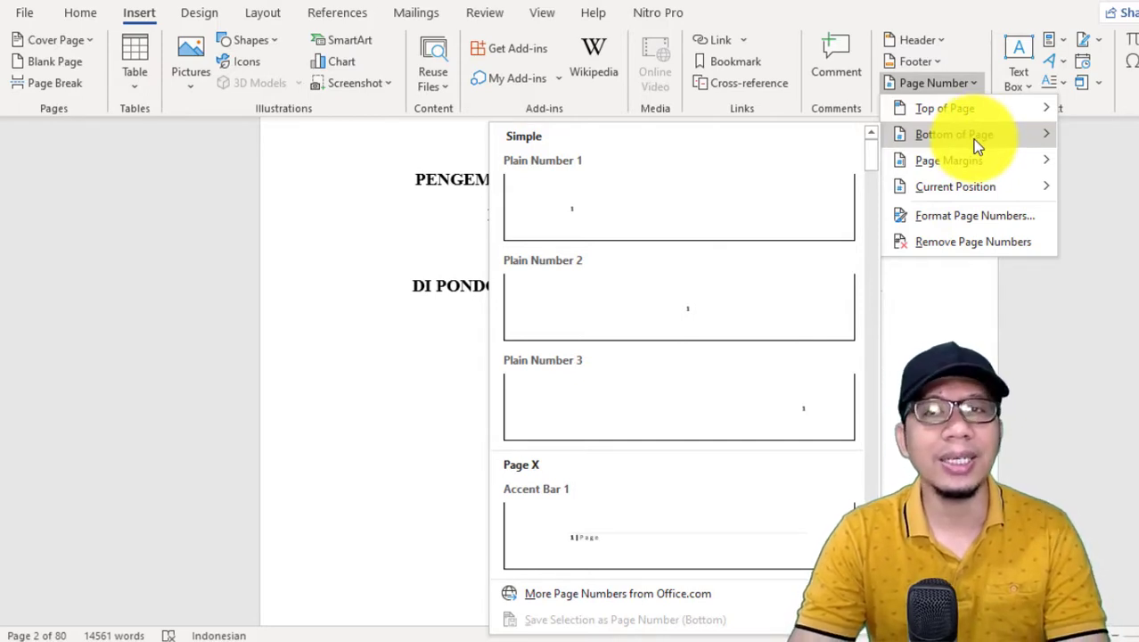
left_click(711, 296)
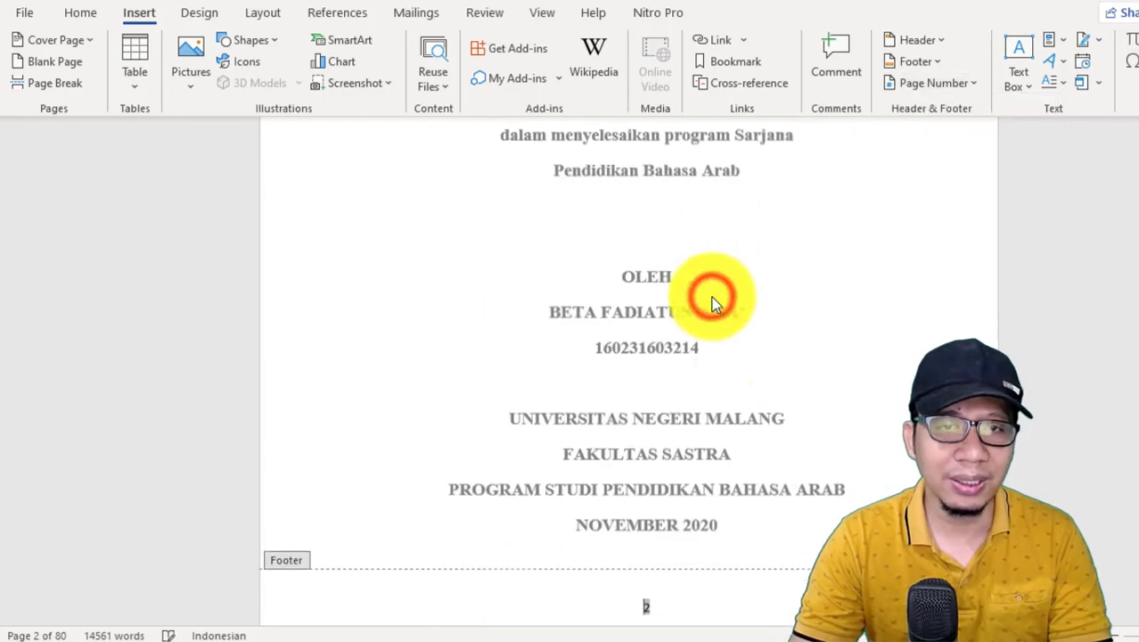
Step: Enable Different First Page for the header and footer to leave the cover page unnumbered
scroll(713, 374, "up", 10)
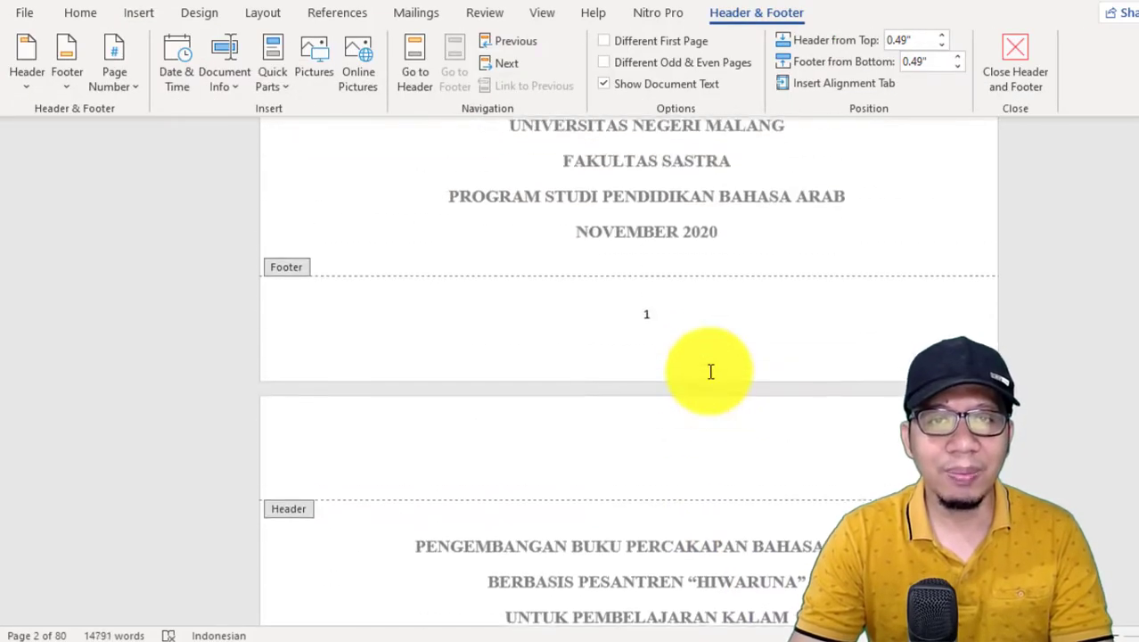
scroll(642, 343, "up", 1)
scroll(656, 376, "down", 3)
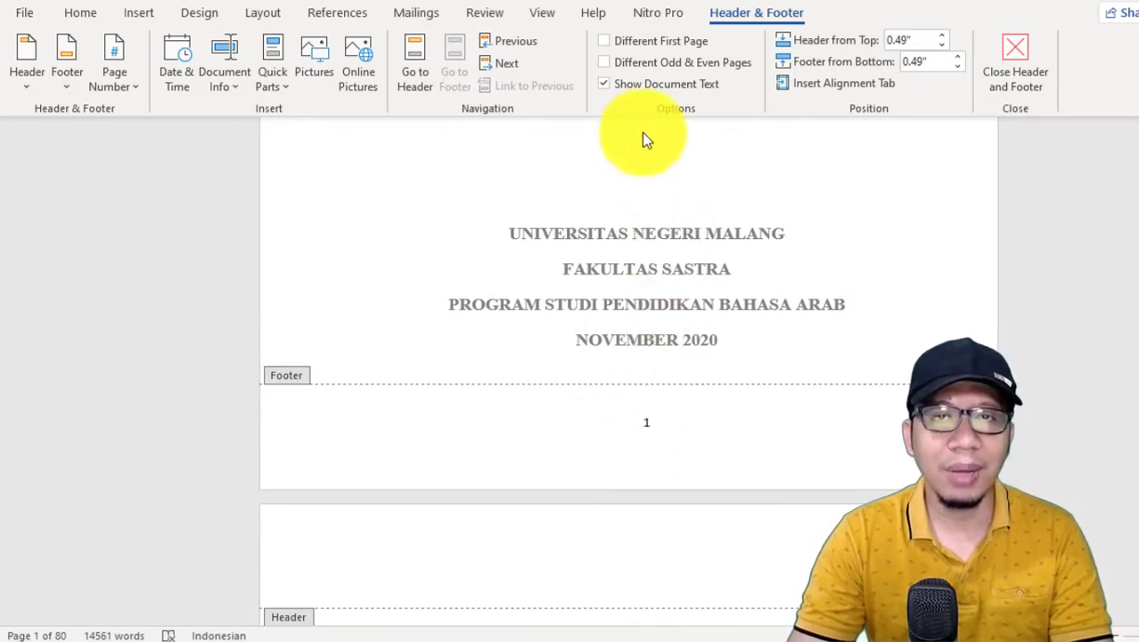
left_click(608, 39)
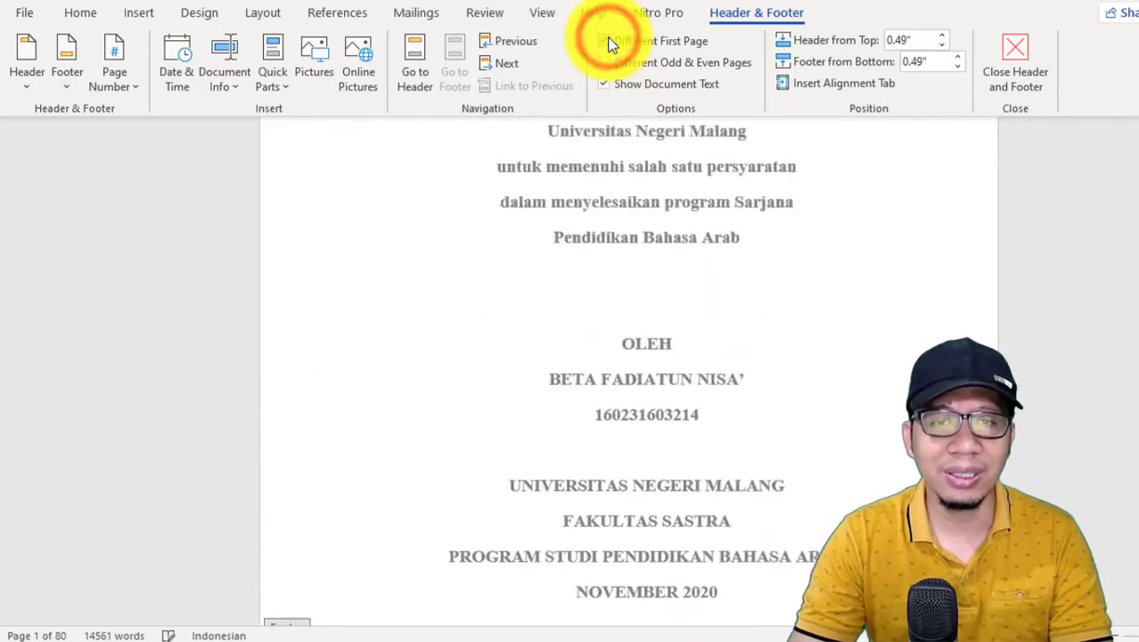
scroll(671, 357, "up", 8)
scroll(671, 357, "up", 2)
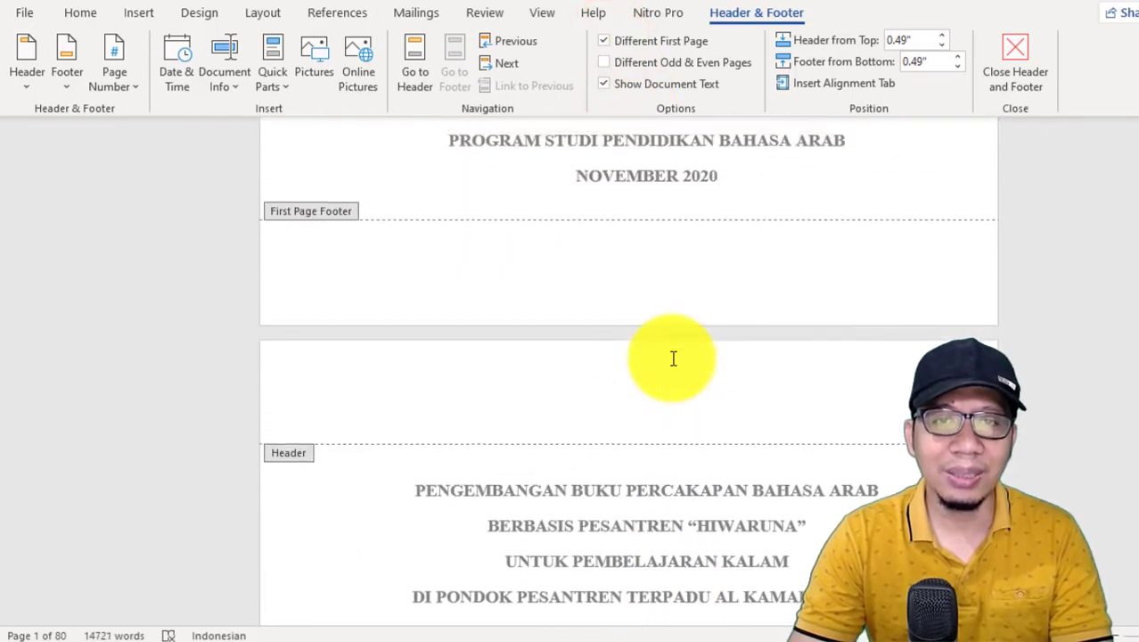
scroll(672, 361, "down", 10)
scroll(657, 408, "down", 1)
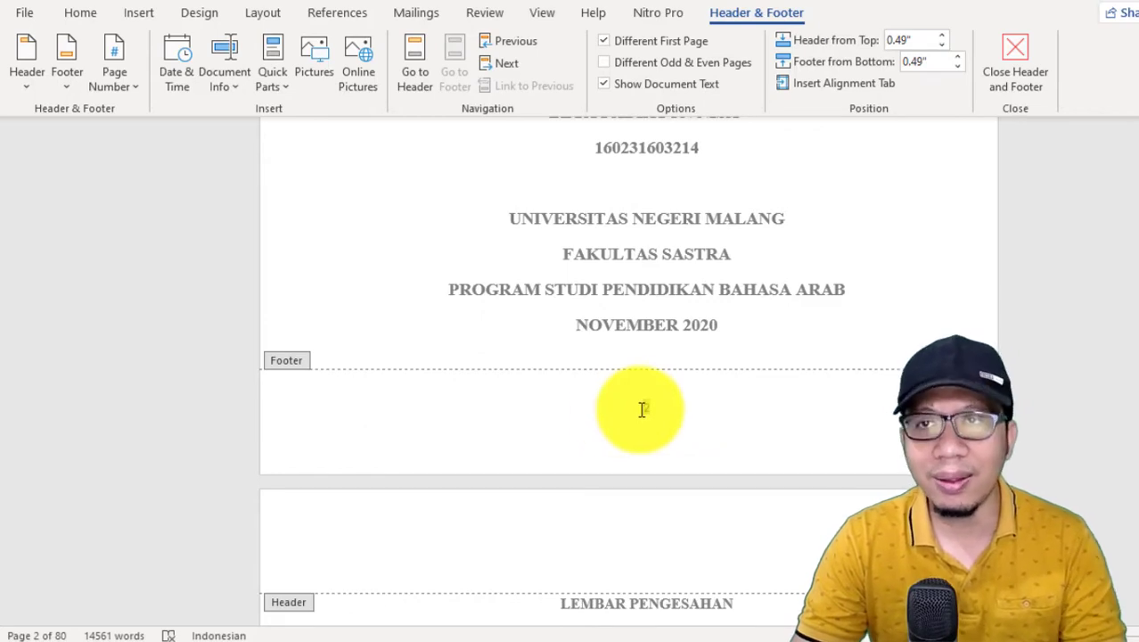
left_click(638, 410)
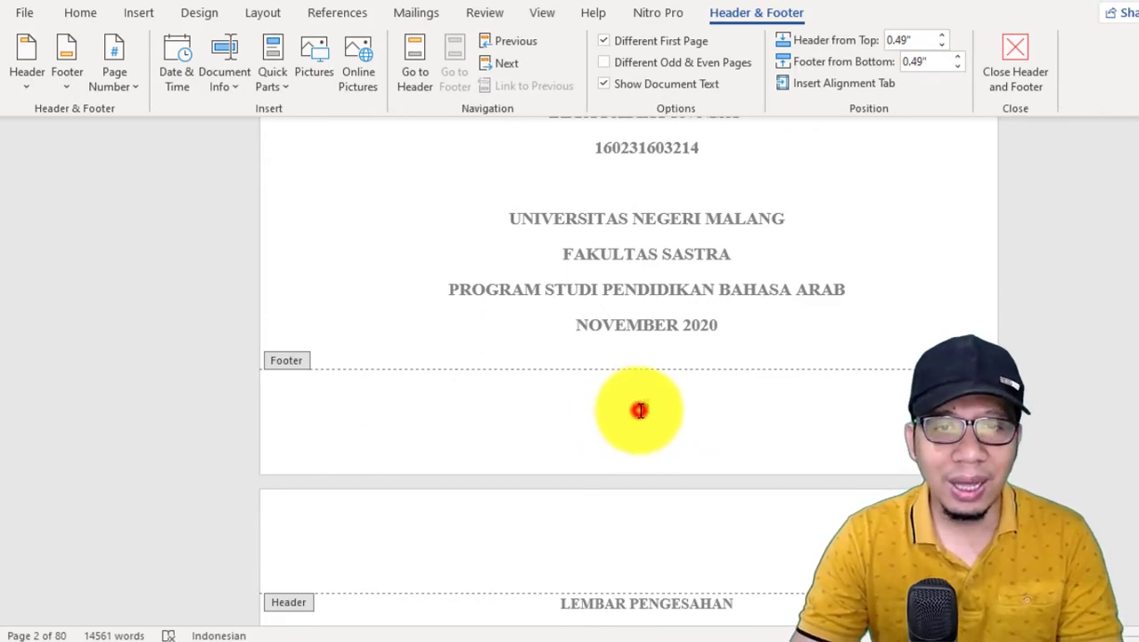
double_click(642, 406)
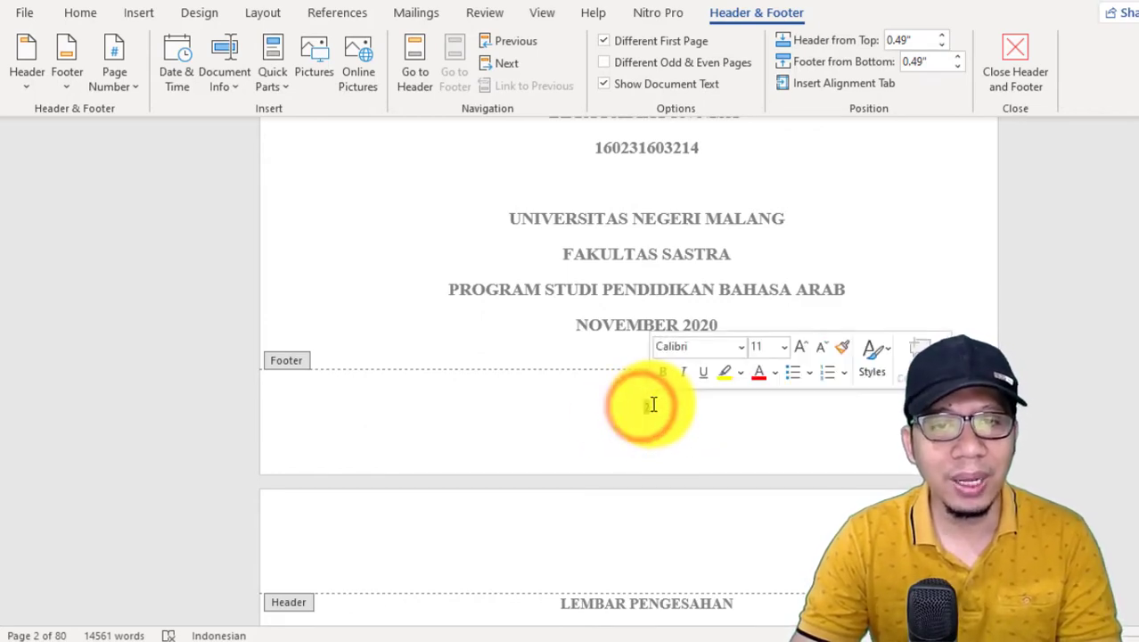
left_click(120, 90)
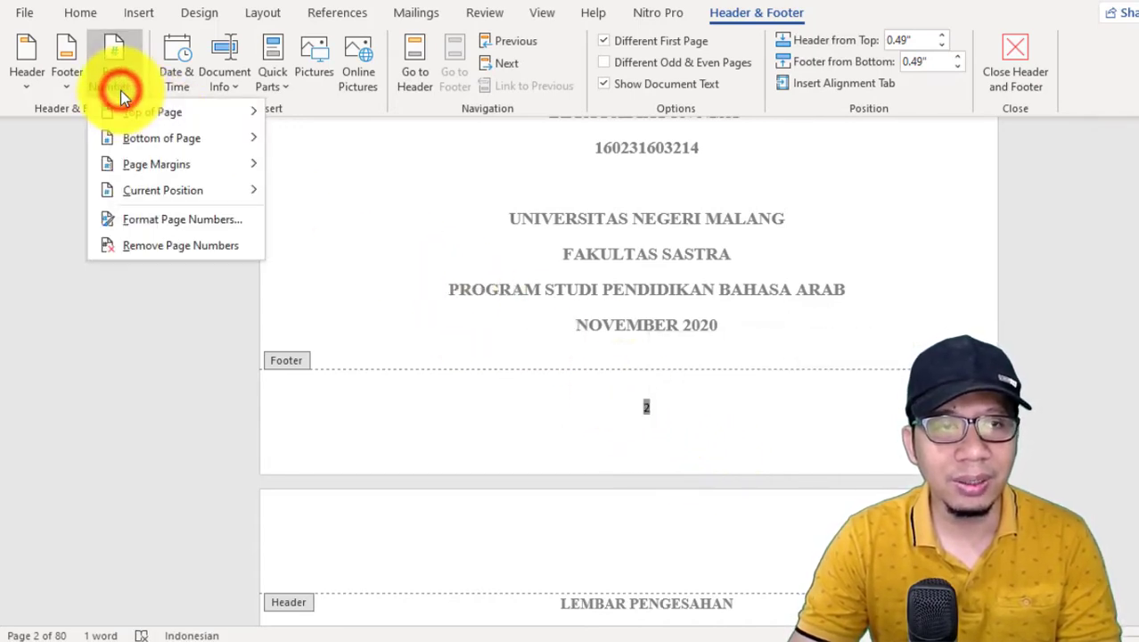
left_click(186, 223)
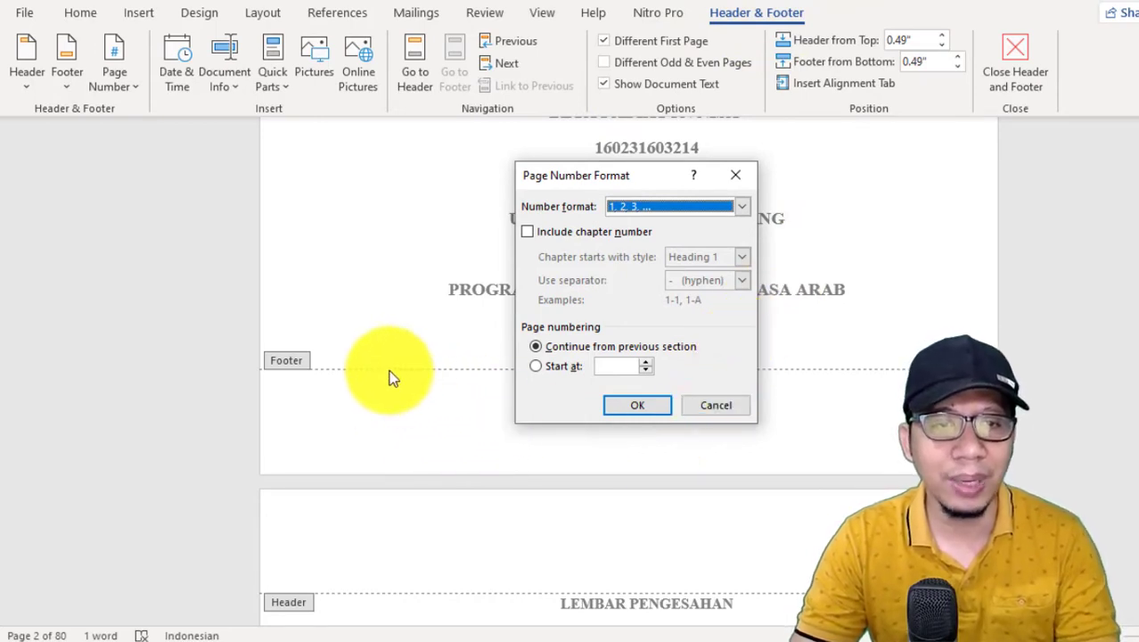
left_click(735, 404)
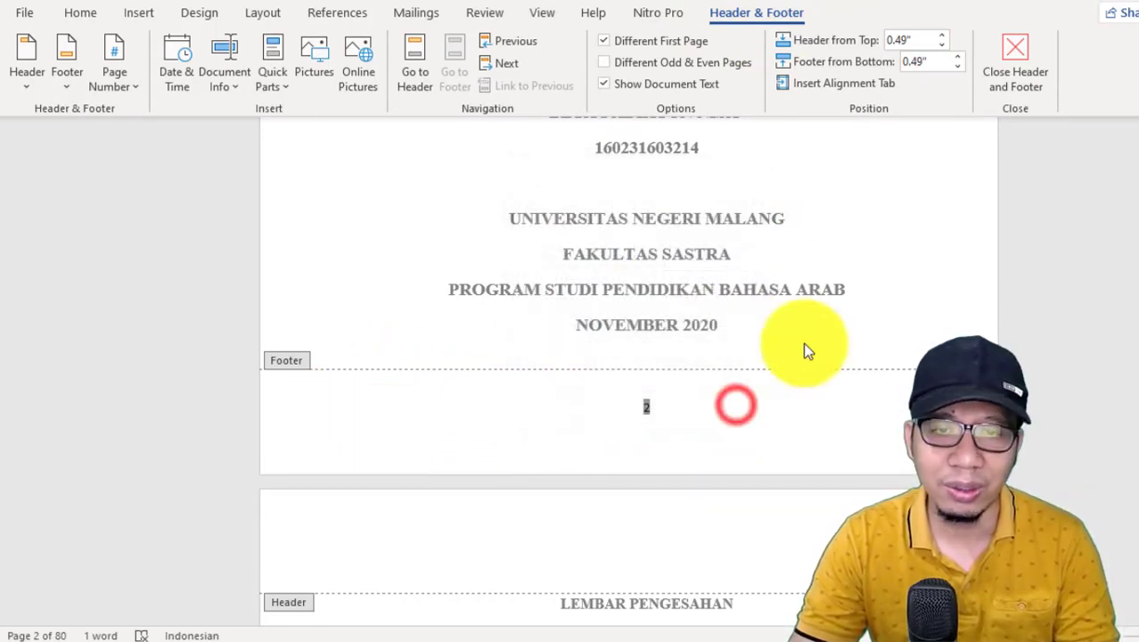
double_click(787, 286)
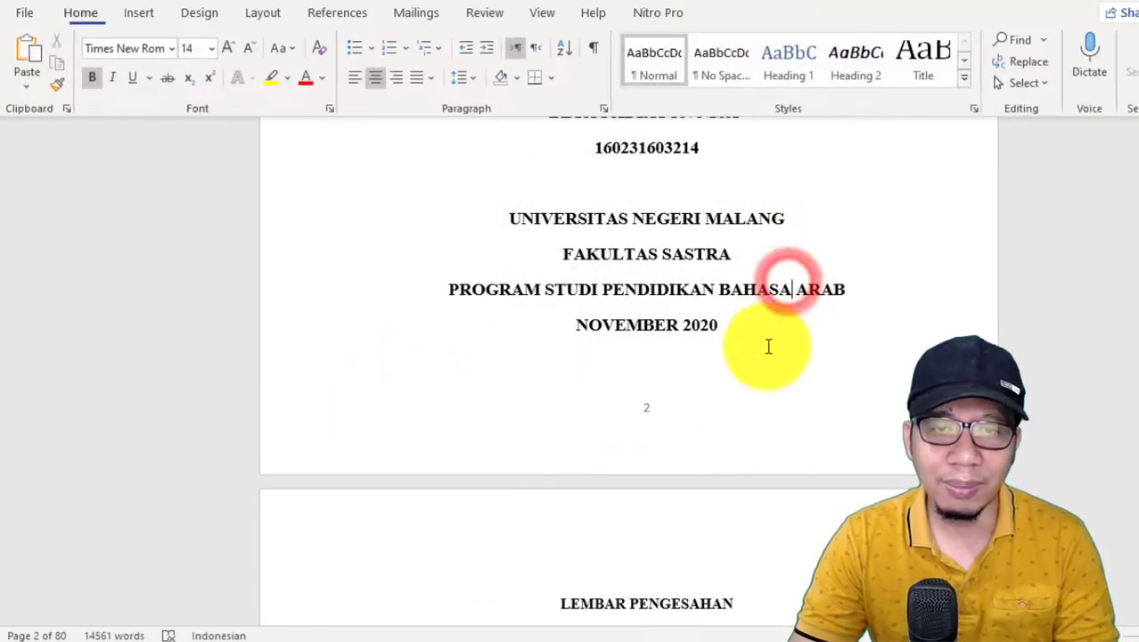
Step: Format the footer page numbers as i, ii, iii, … and set the numbering to start at i
double_click(652, 415)
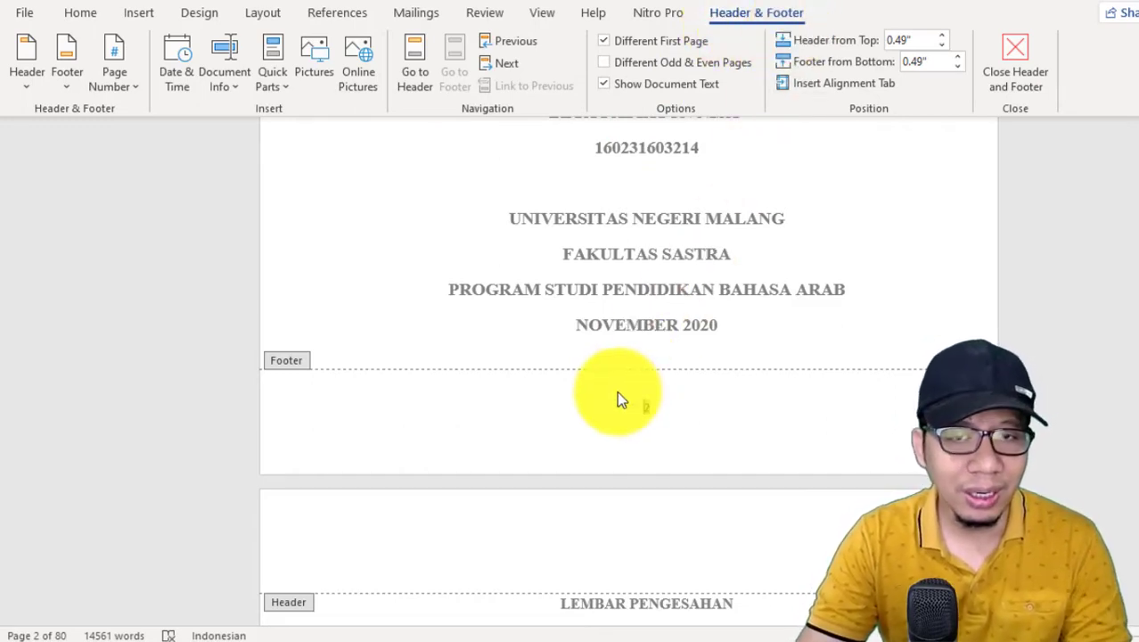
left_click(130, 91)
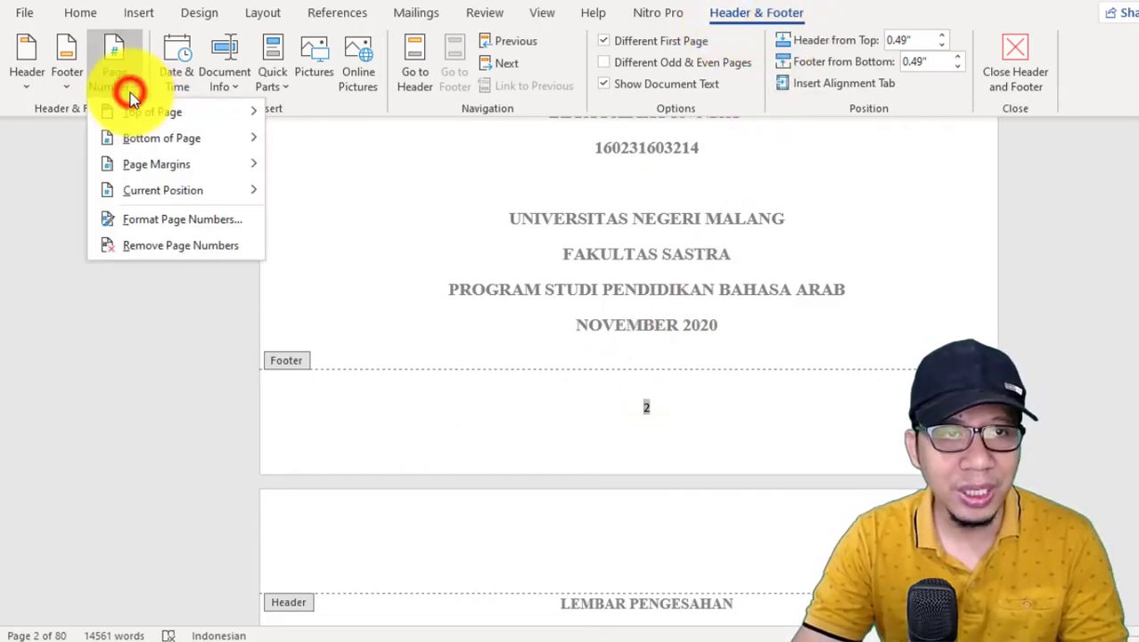
left_click(175, 220)
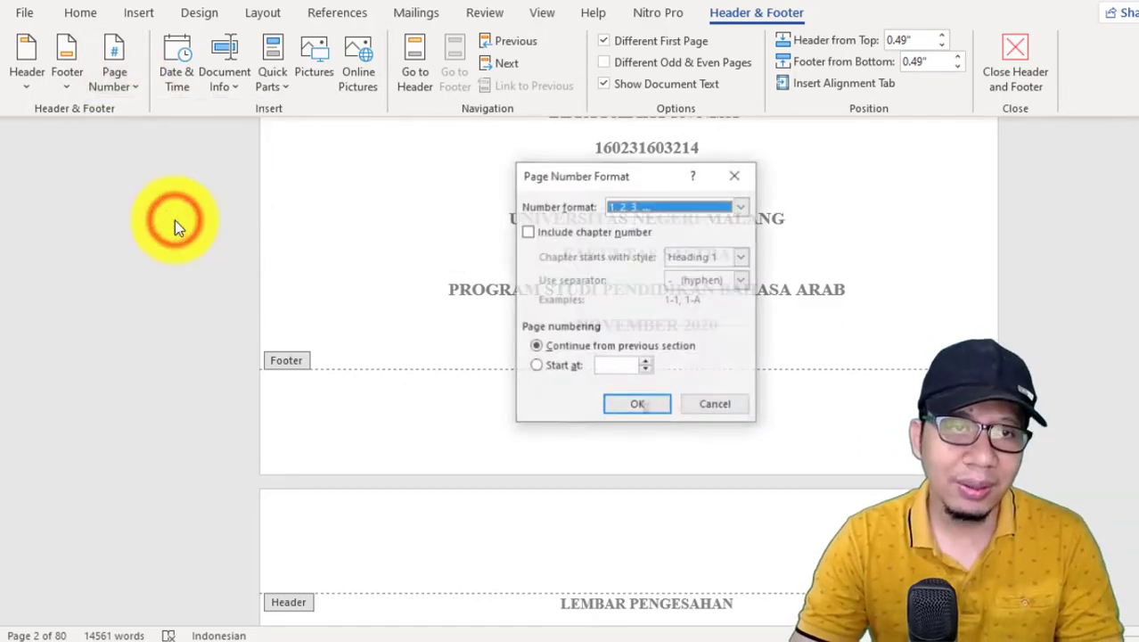
left_click(638, 206)
scroll(686, 263, "down", 2)
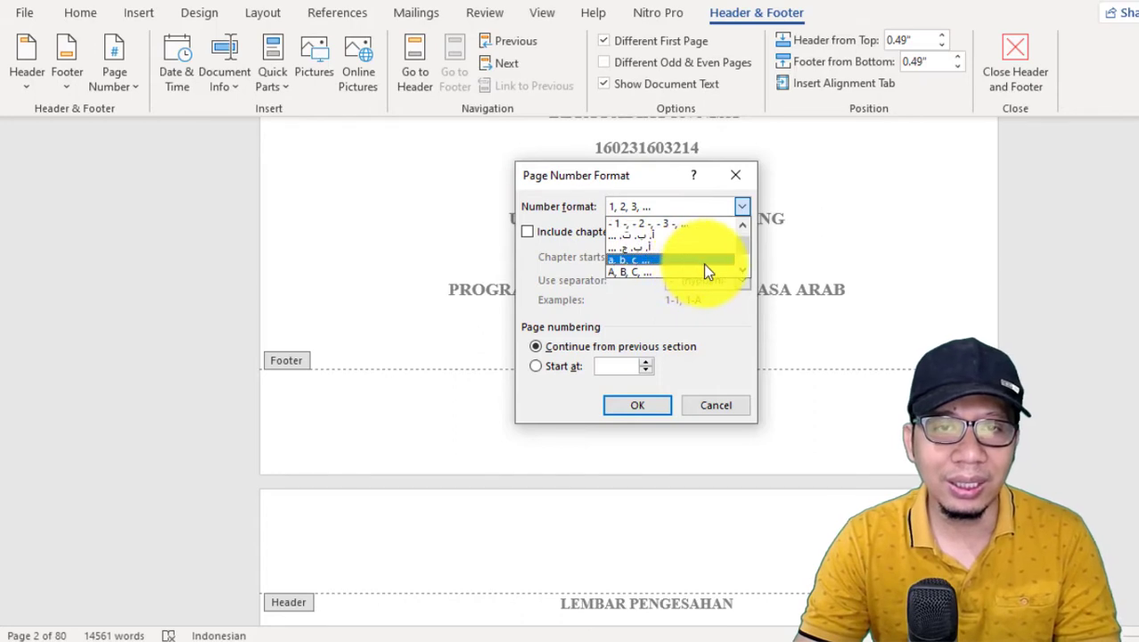
left_click(635, 257)
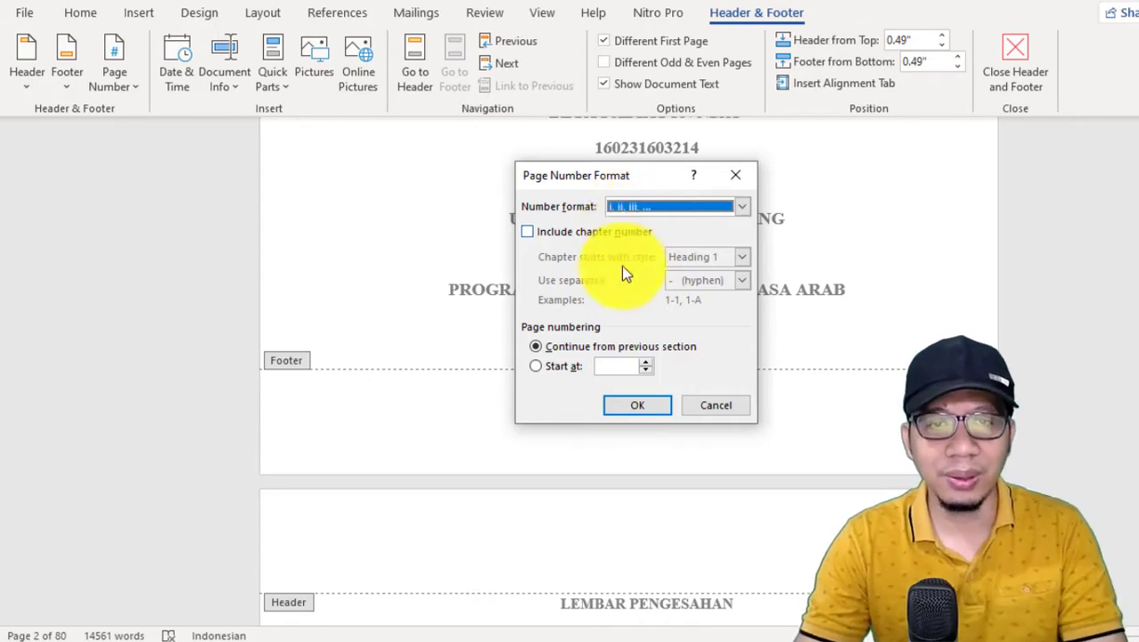
left_click(536, 366)
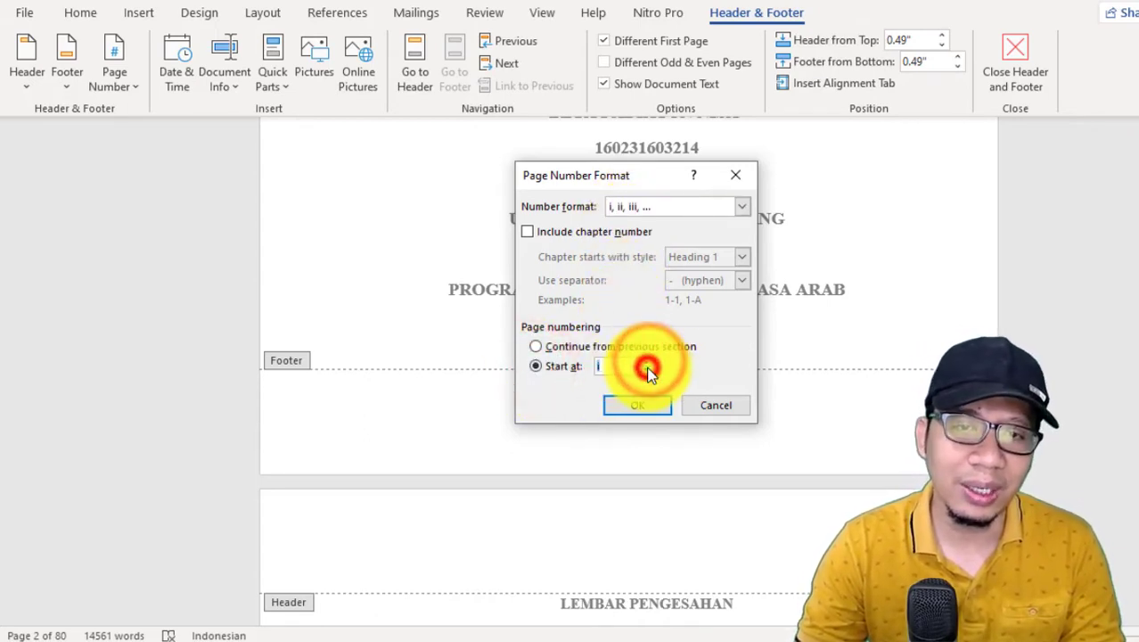
left_click(631, 404)
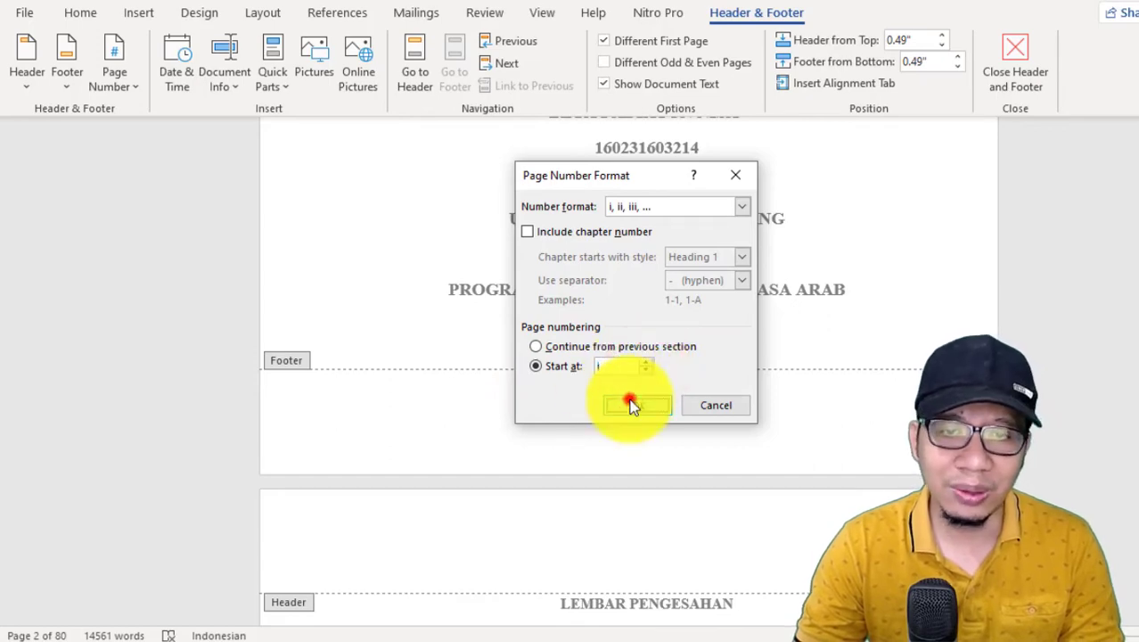
scroll(741, 387, "up", 5)
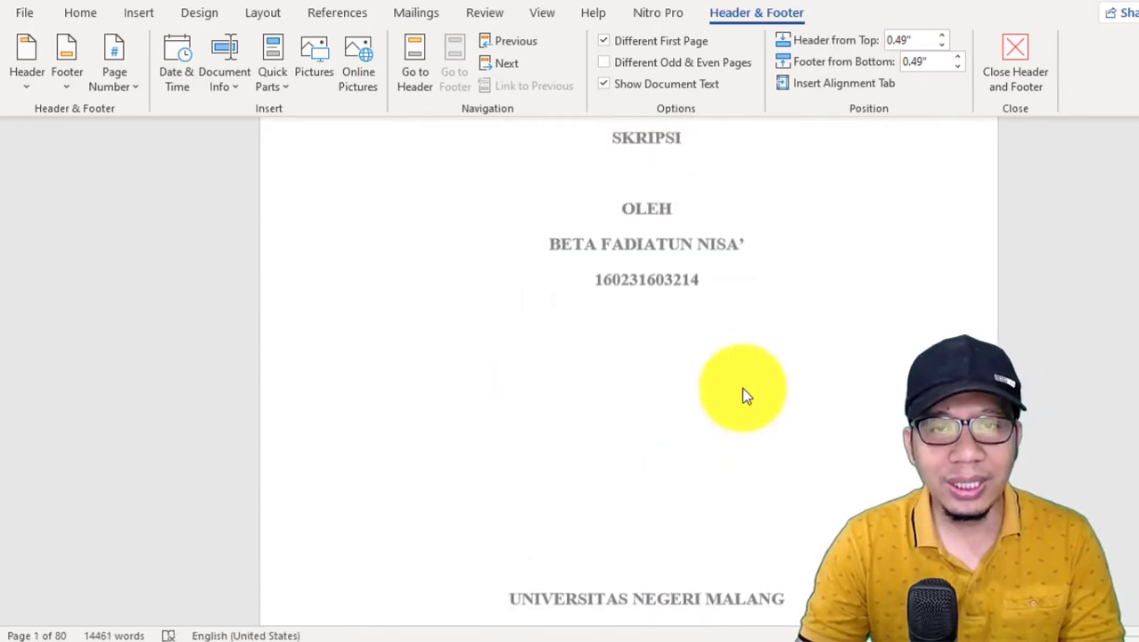
scroll(742, 389, "down", 15)
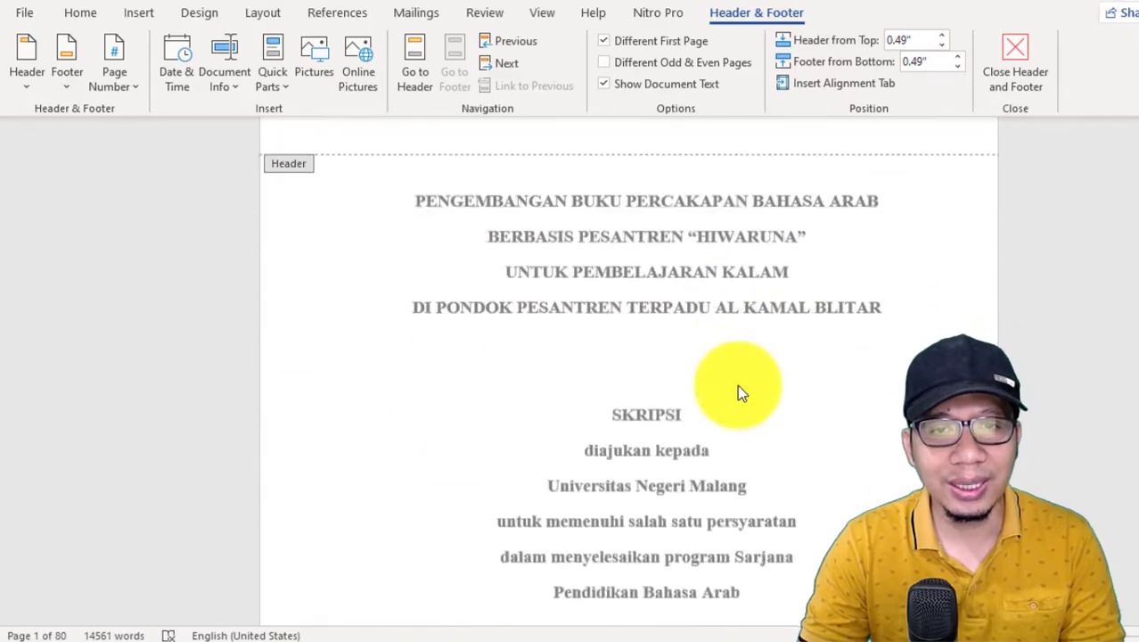
scroll(737, 384, "down", 5)
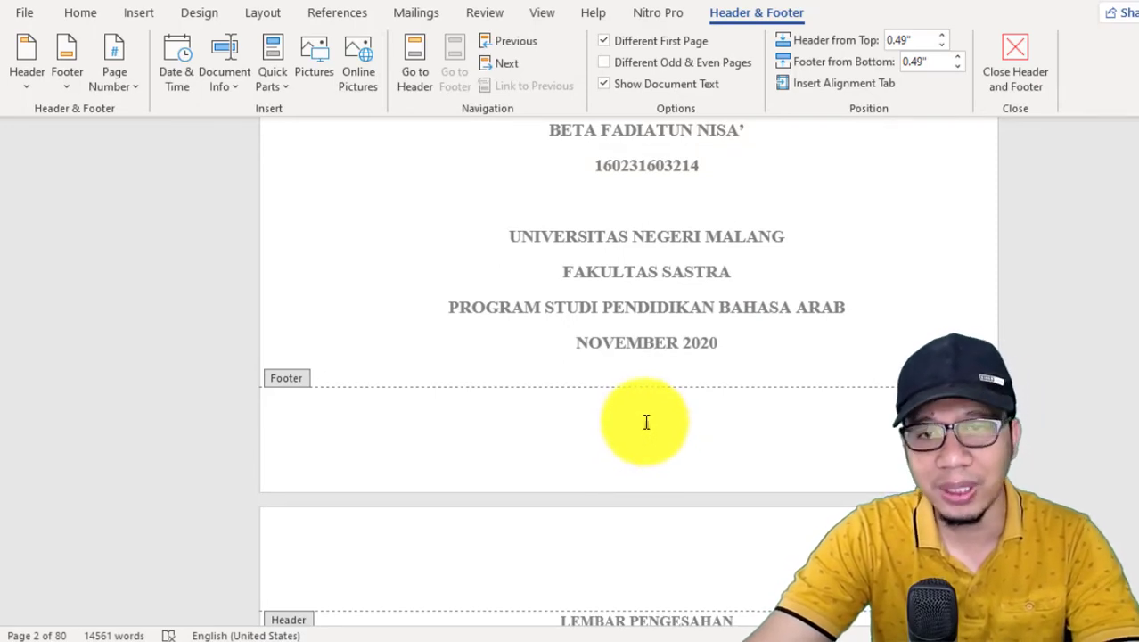
scroll(646, 421, "down", 10)
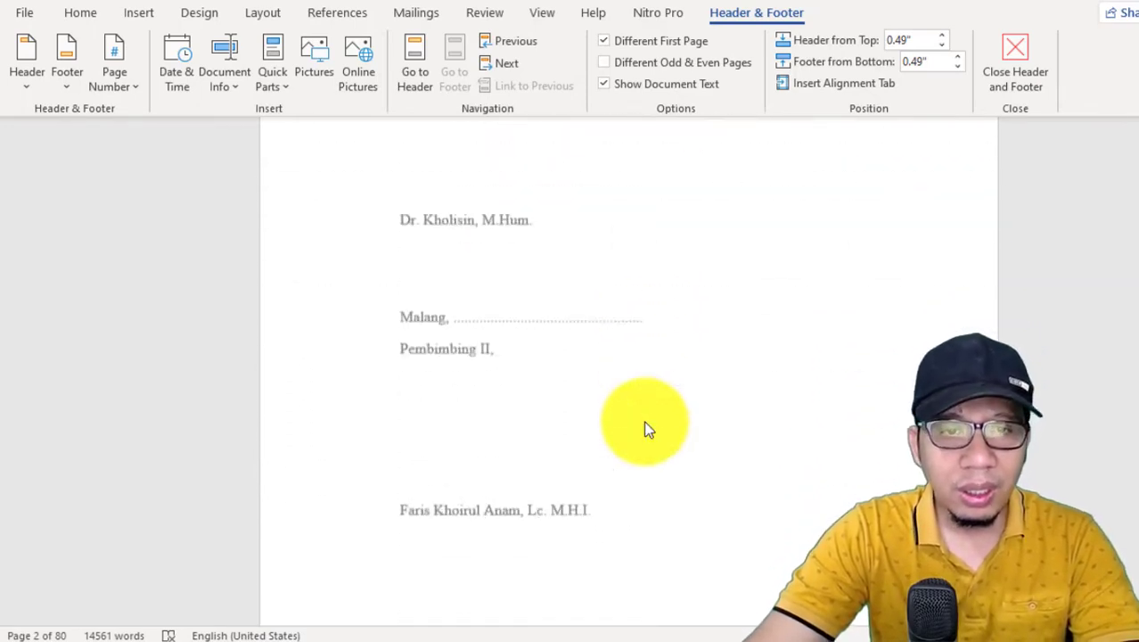
Step: Check the Roman footer numbering through the front matter up to the BAB I page and leave header and footer editing
scroll(634, 344, "down", 10)
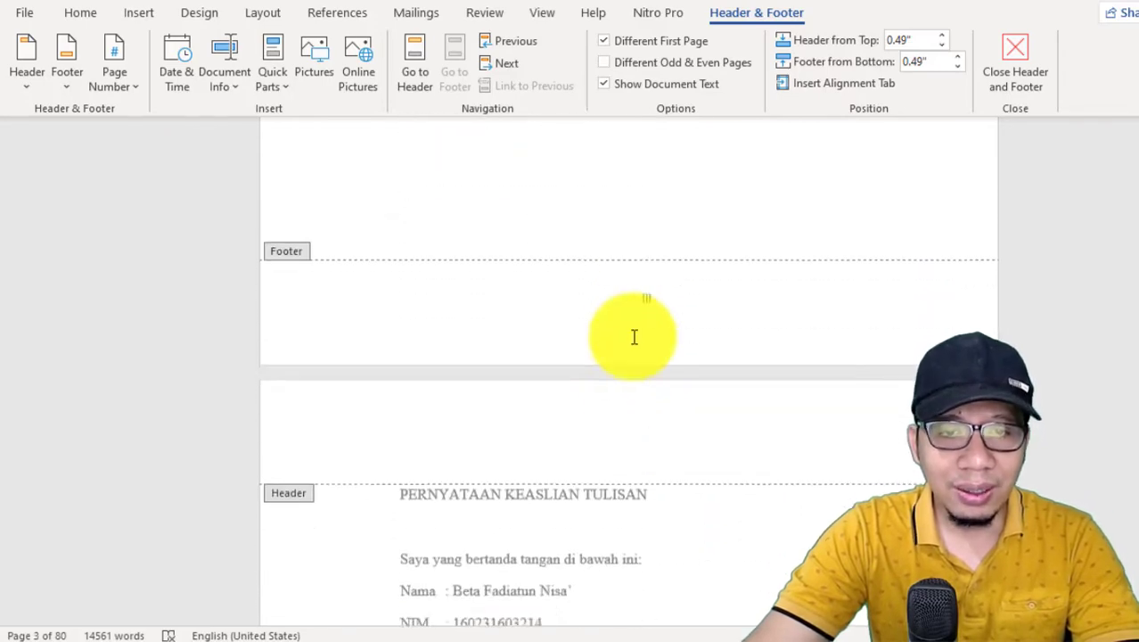
scroll(635, 339, "down", 15)
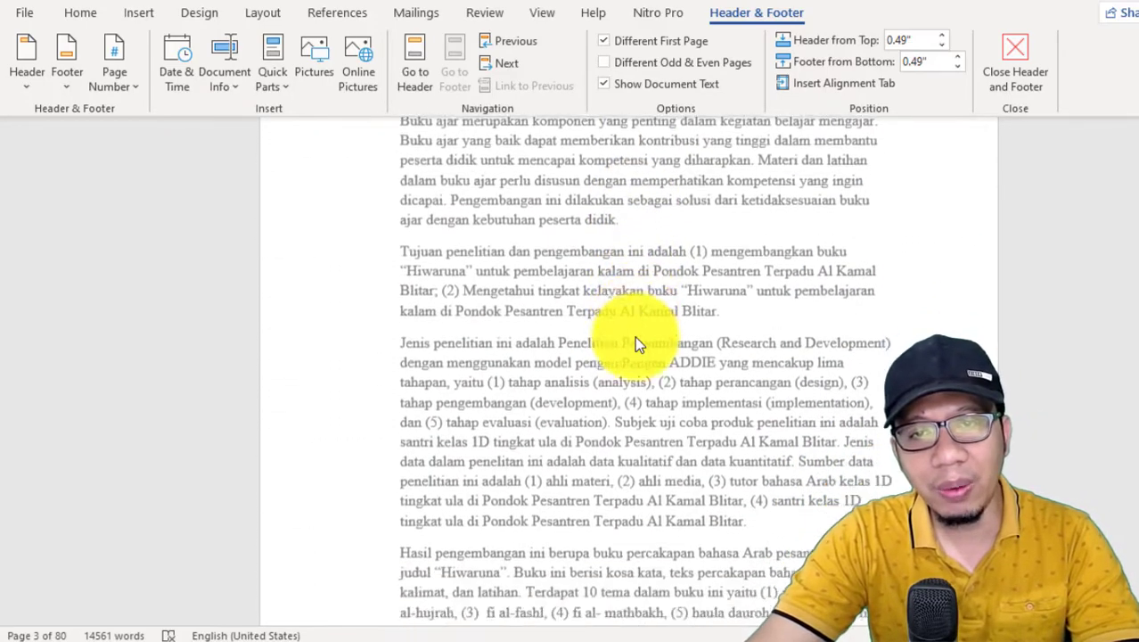
scroll(642, 321, "down", 1)
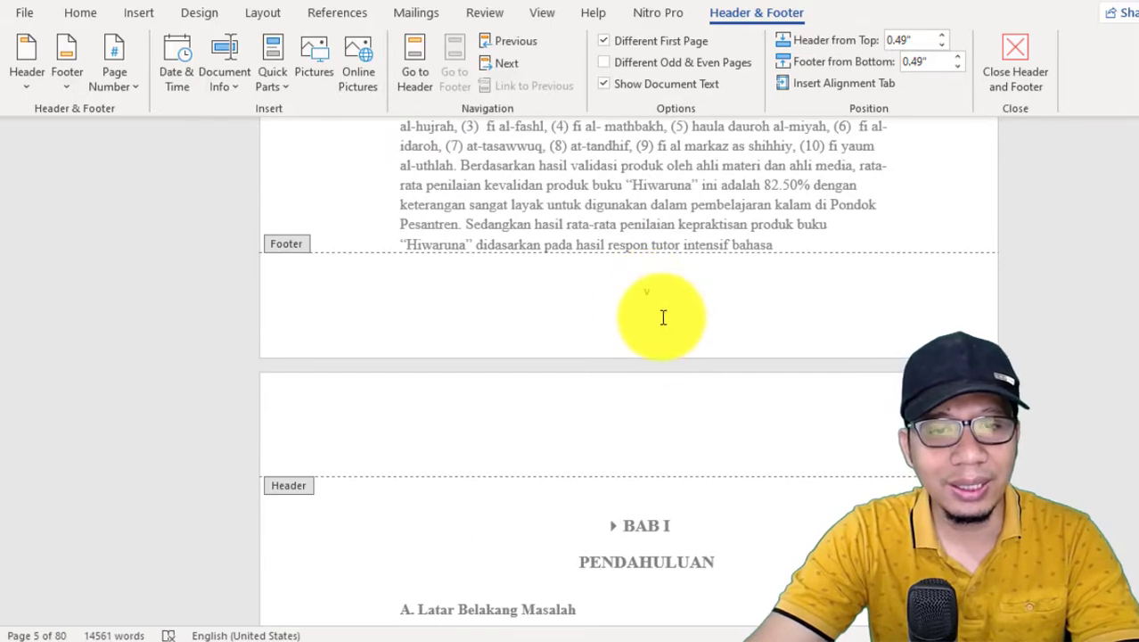
double_click(652, 239)
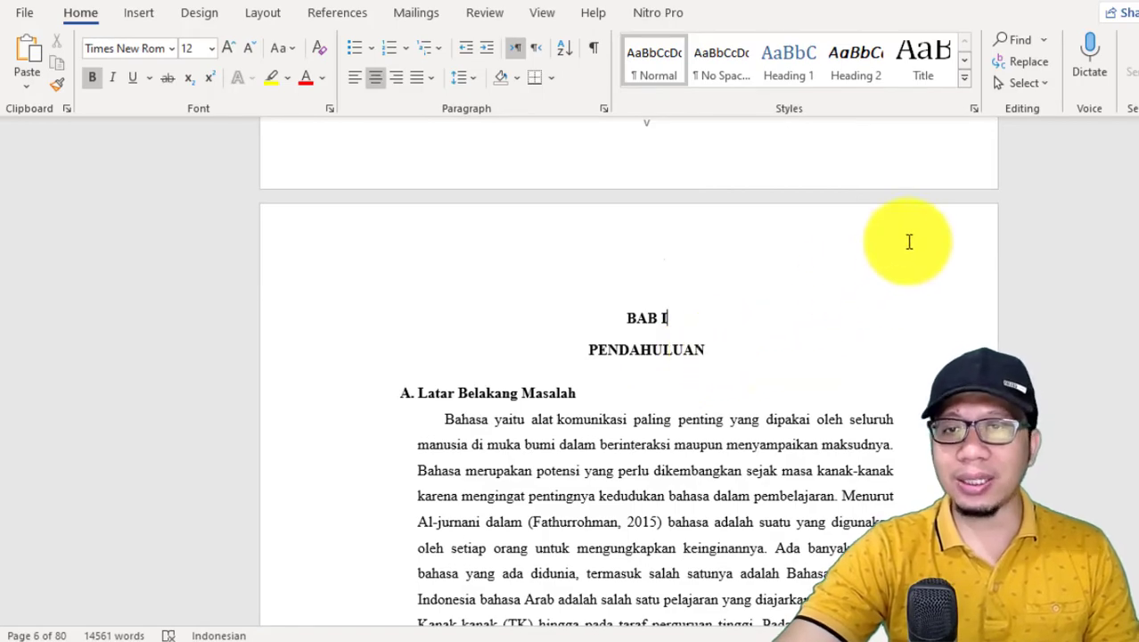
scroll(881, 292, "down", 8)
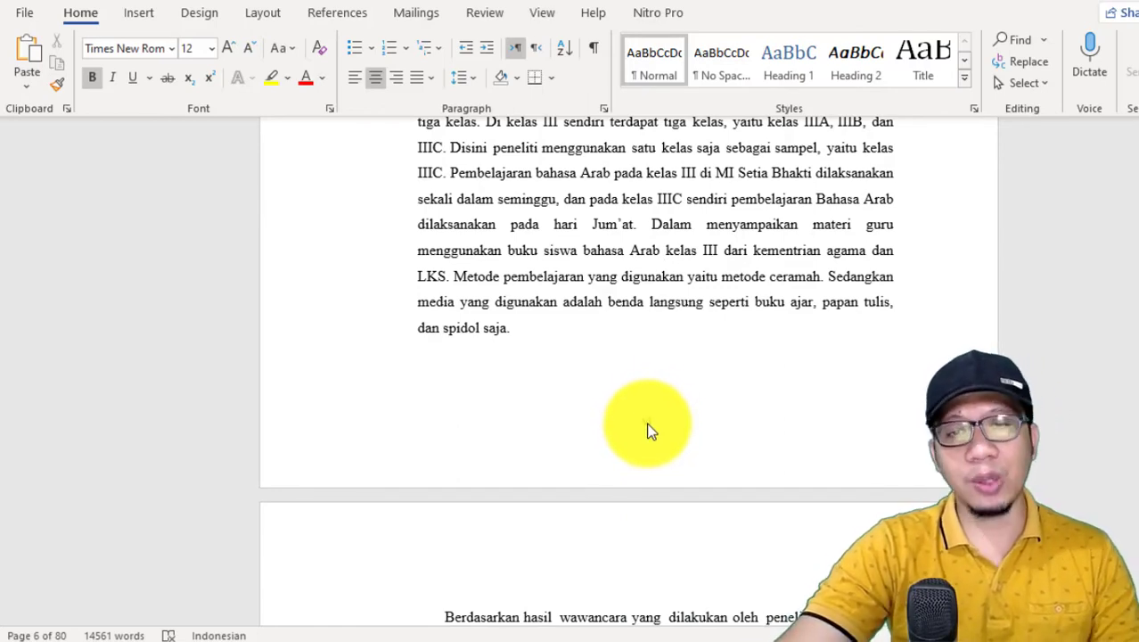
scroll(648, 431, "up", 8)
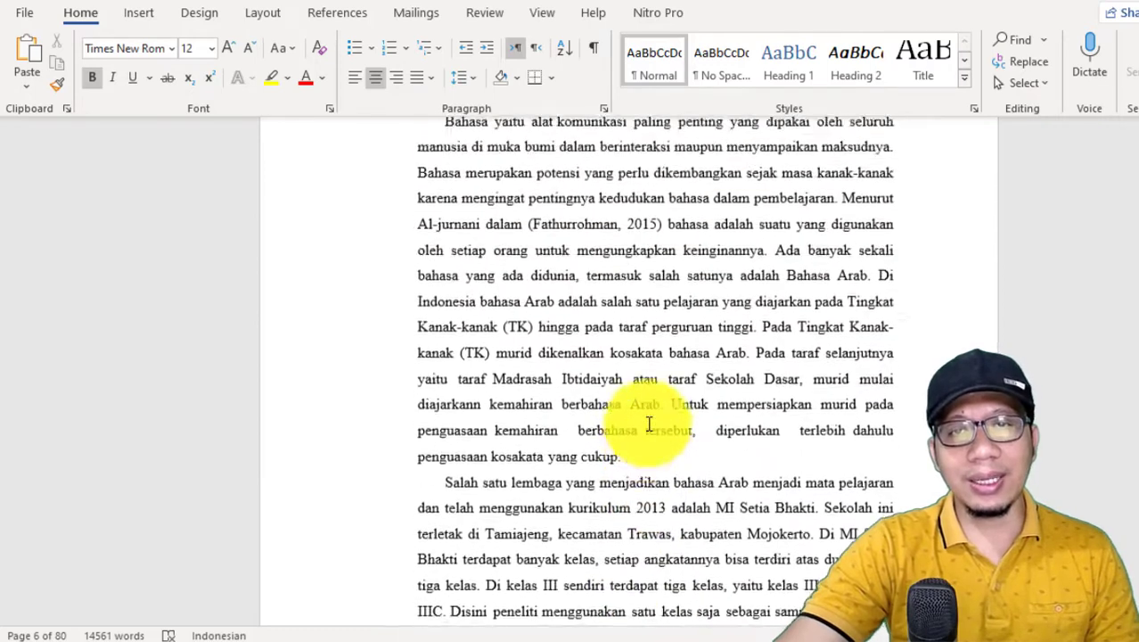
Step: Remove the break before the BAB I heading, then start the heading on a new line and centre it
left_click(628, 274)
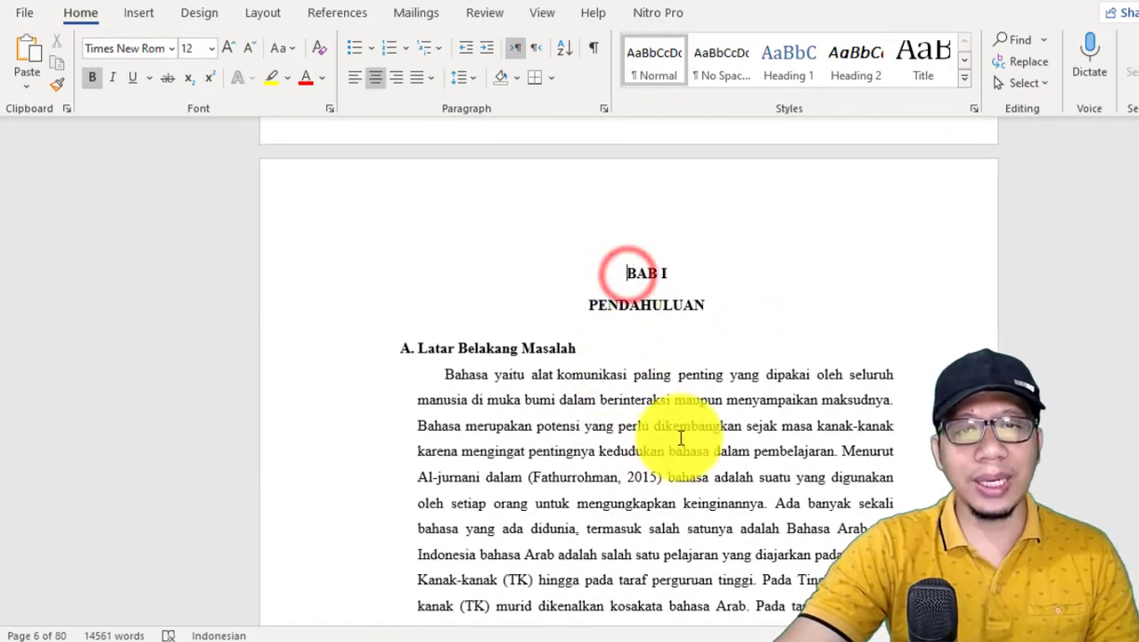
scroll(680, 438, "up", 3)
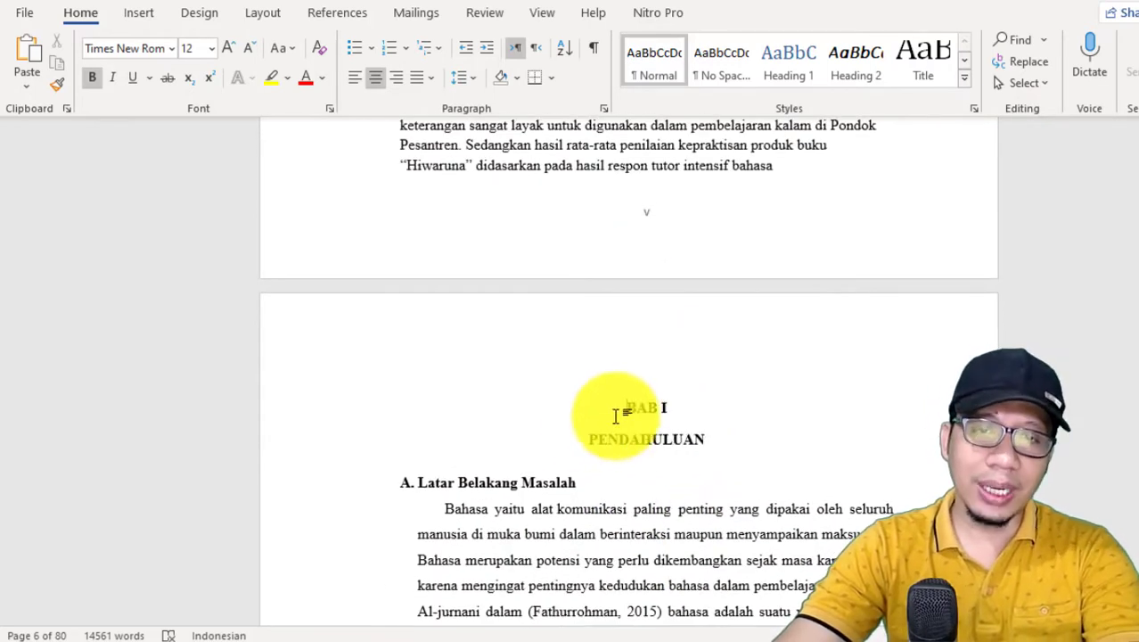
key("BackSpace")
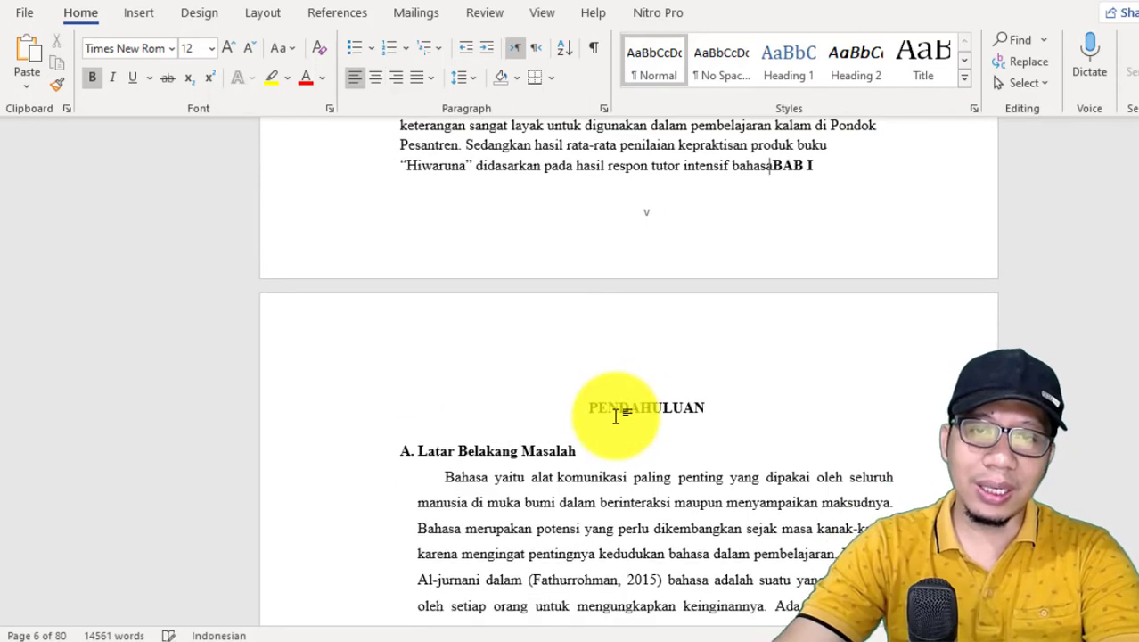
key("Return")
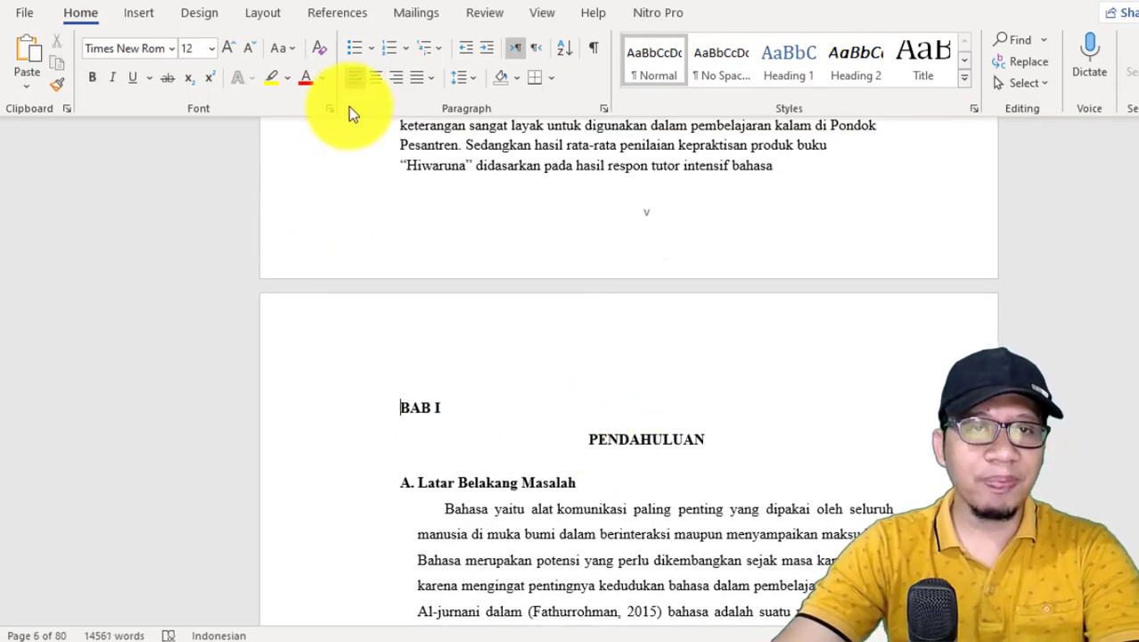
left_click(374, 76)
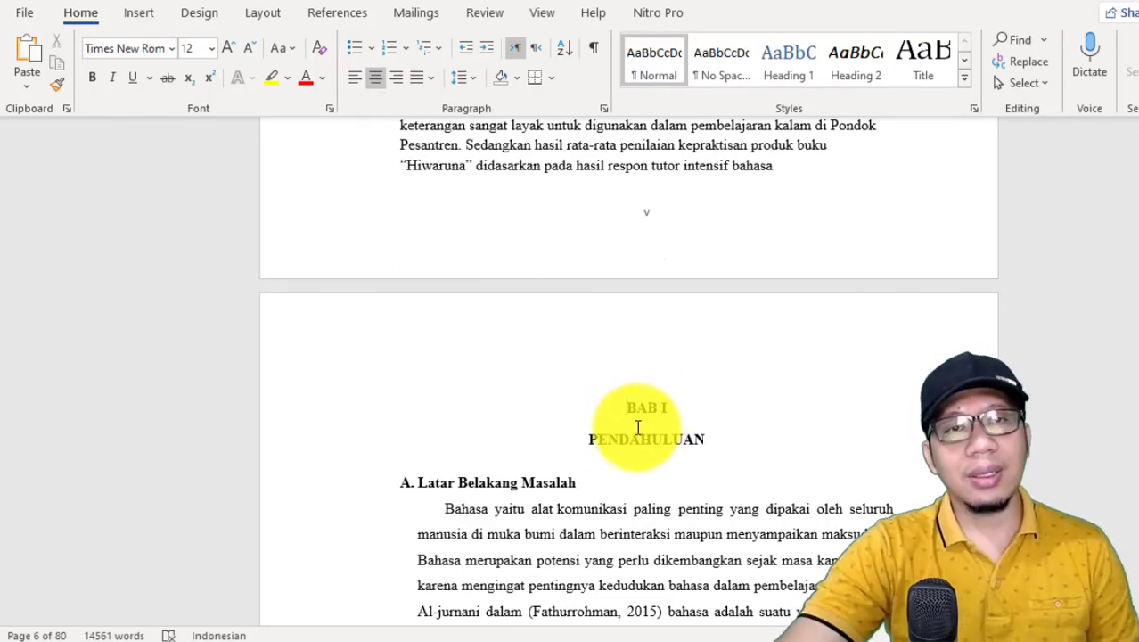
Step: Insert a Next Page section break in front of the BAB I heading
left_click(263, 14)
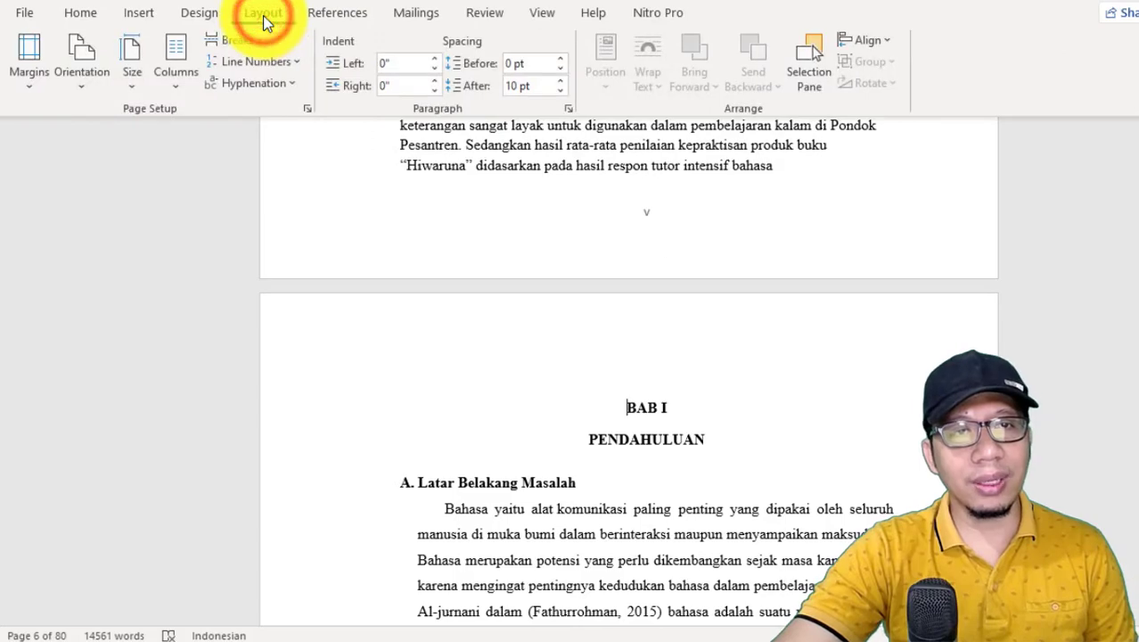
left_click(255, 46)
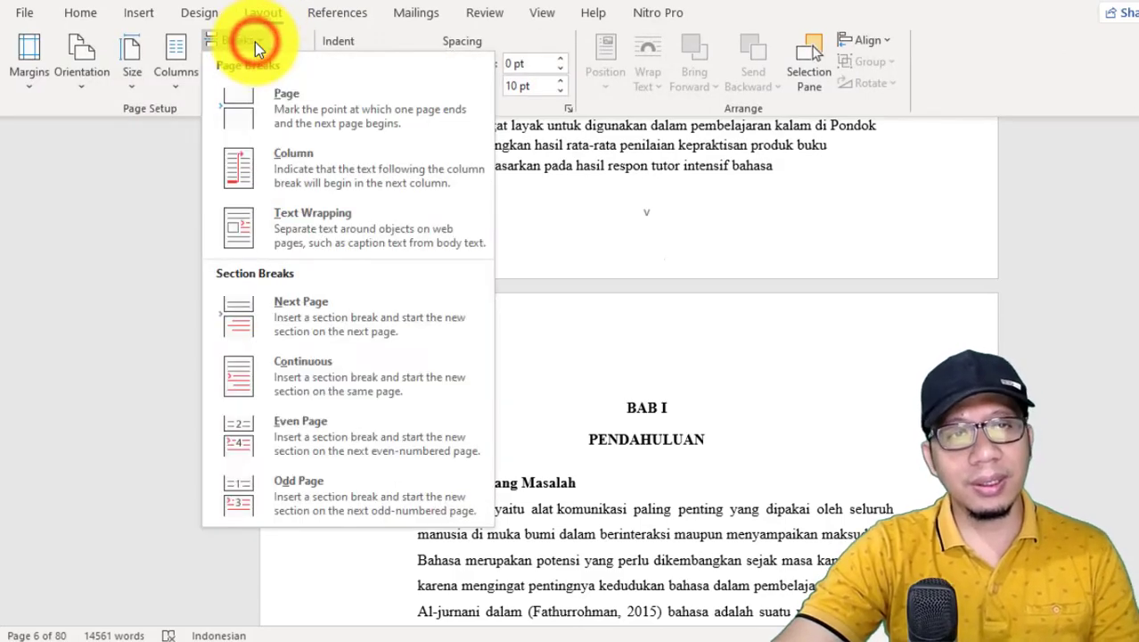
left_click(320, 314)
Step: Examine the top and bottom margins of the first BAB I pages for page numbering
scroll(729, 438, "down", 10)
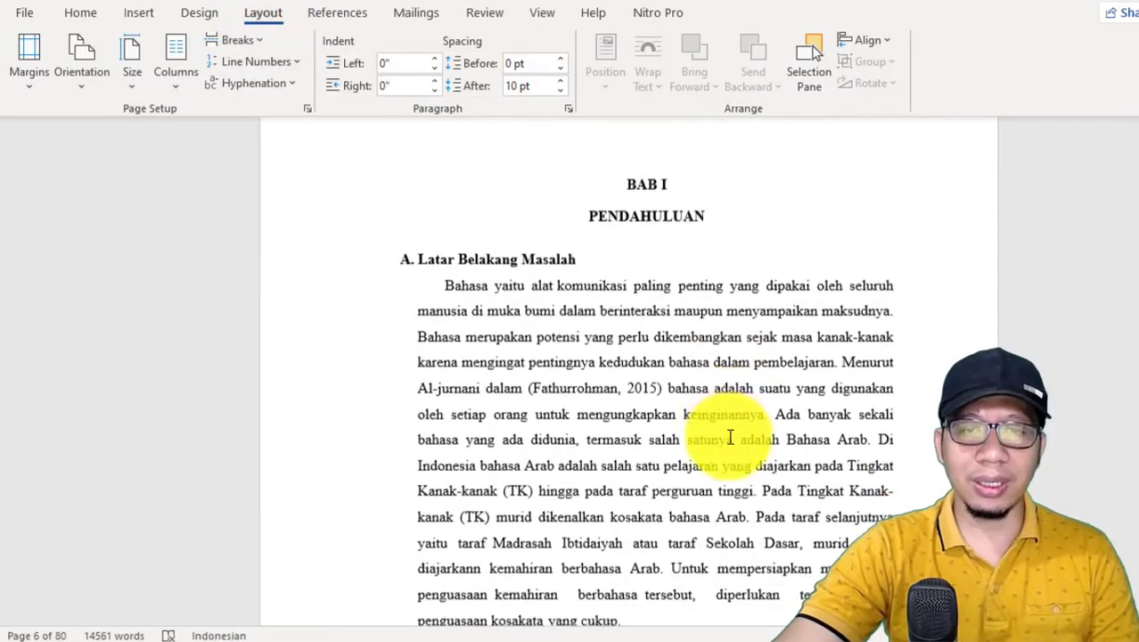
scroll(729, 437, "down", 10)
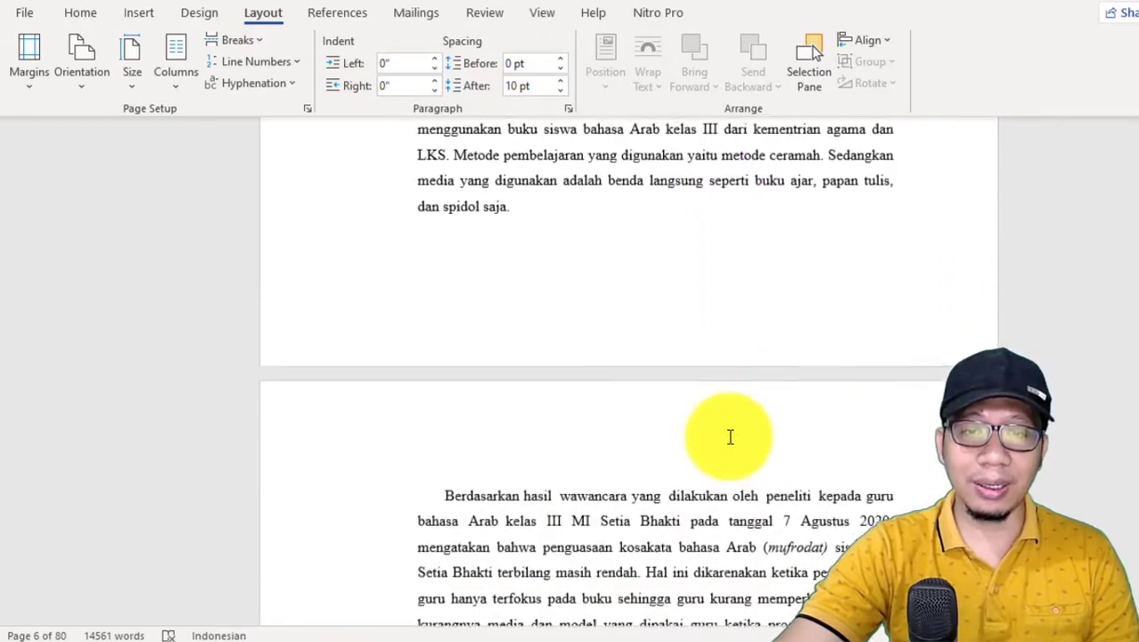
scroll(729, 437, "down", 2)
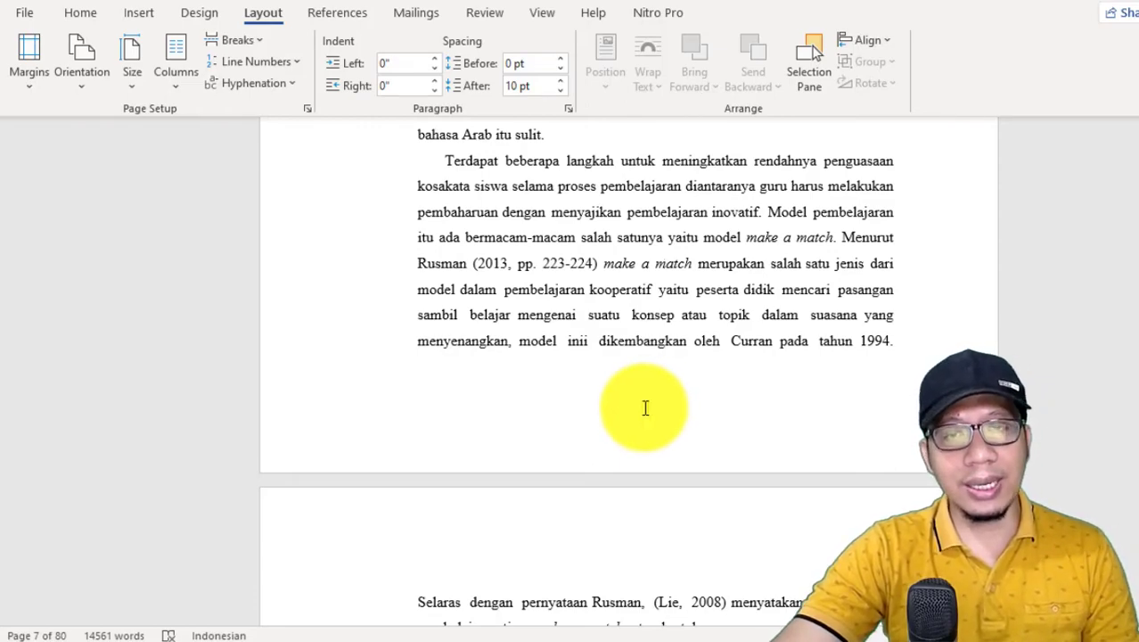
scroll(645, 408, "up", 15)
scroll(645, 408, "down", 5)
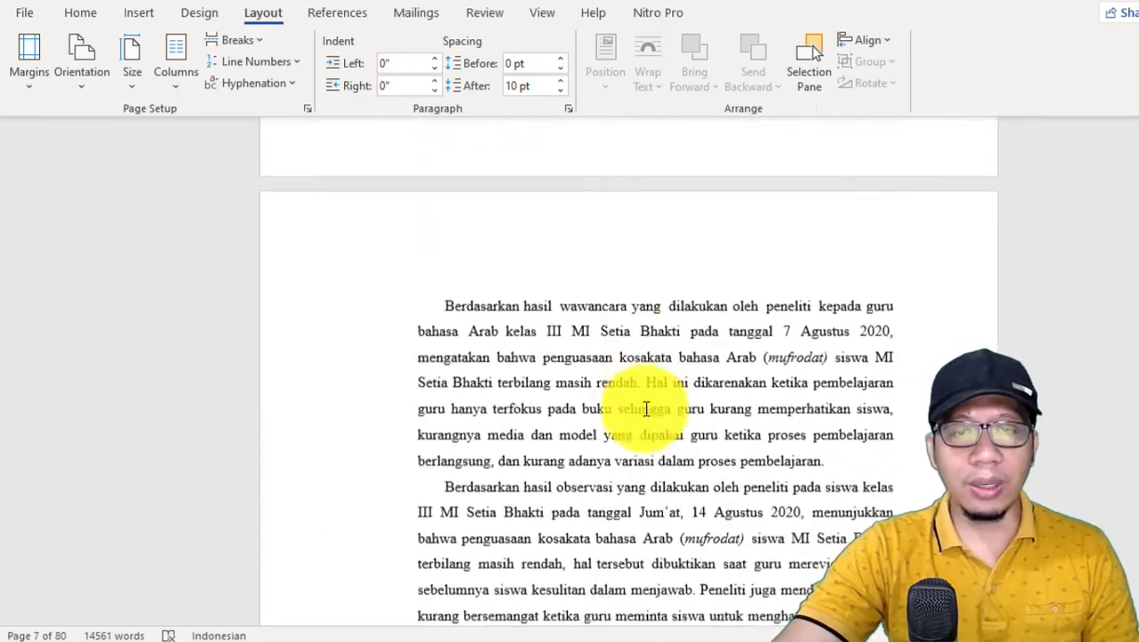
scroll(659, 403, "up", 5)
scroll(669, 406, "down", 7)
scroll(669, 427, "up", 5)
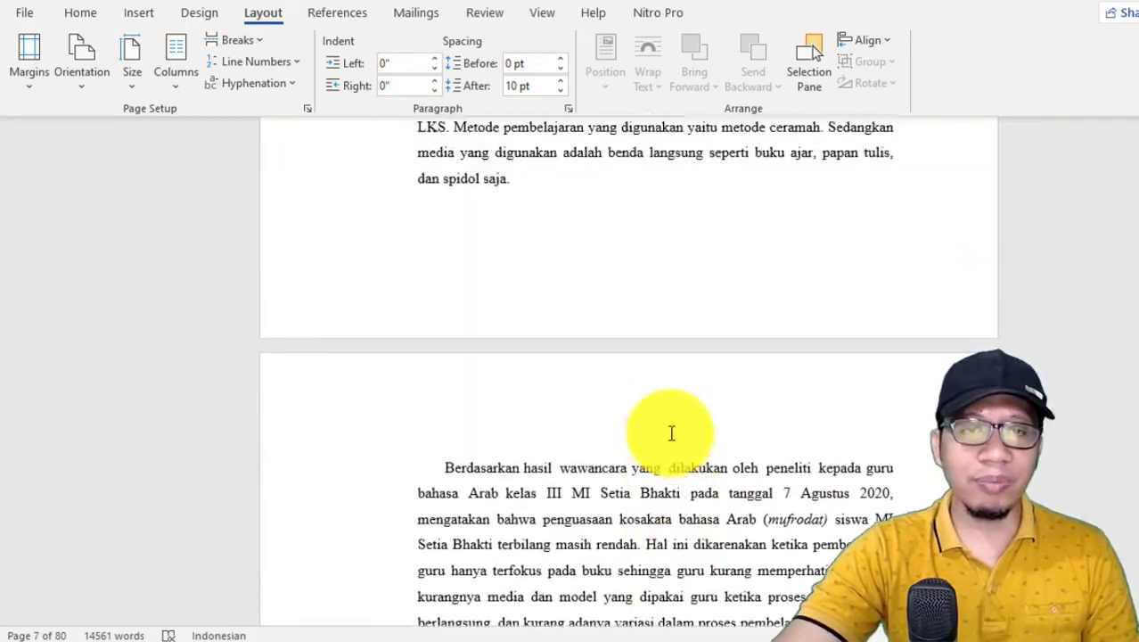
scroll(672, 433, "up", 12)
scroll(648, 285, "down", 9)
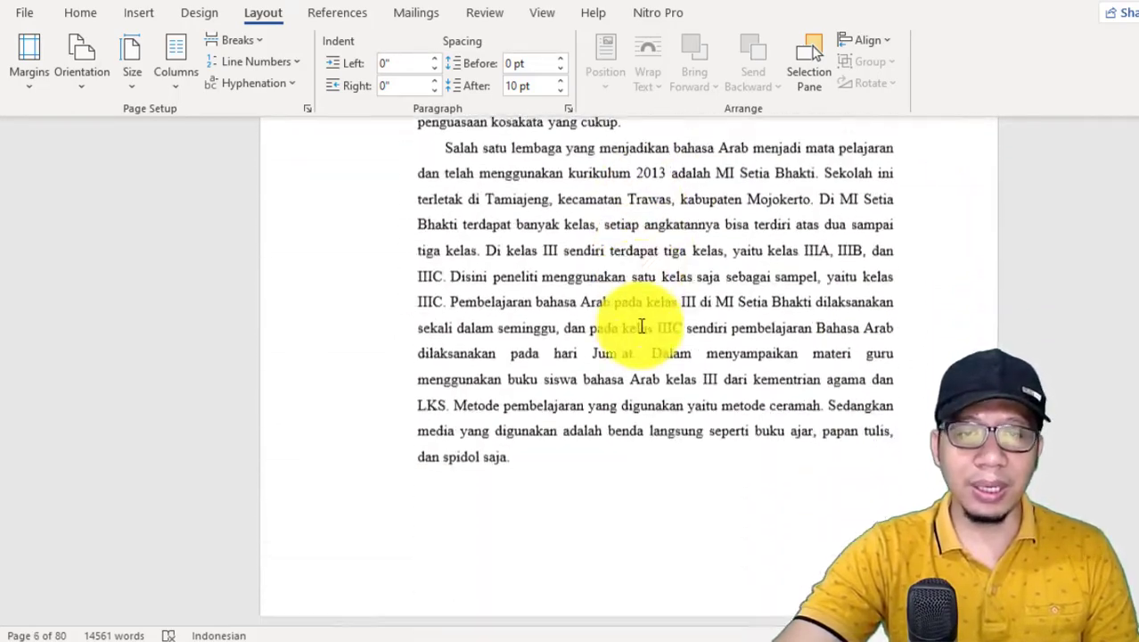
scroll(641, 327, "down", 14)
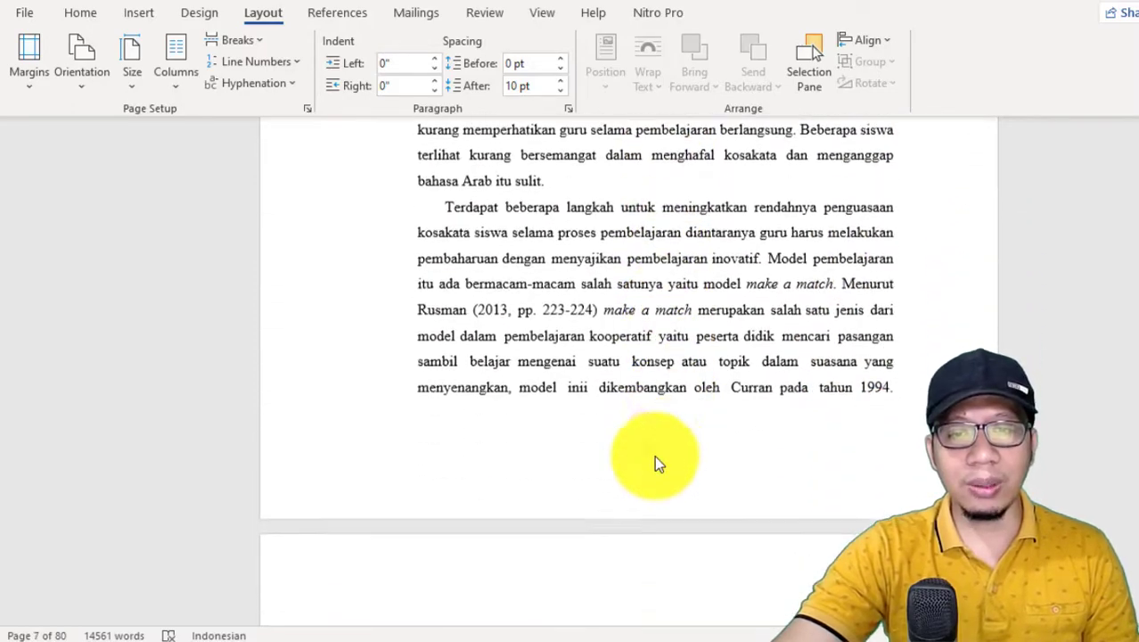
Step: Insert a right-aligned page number at the top of the Section 2 pages, using the Plain Number 3 style
double_click(642, 448)
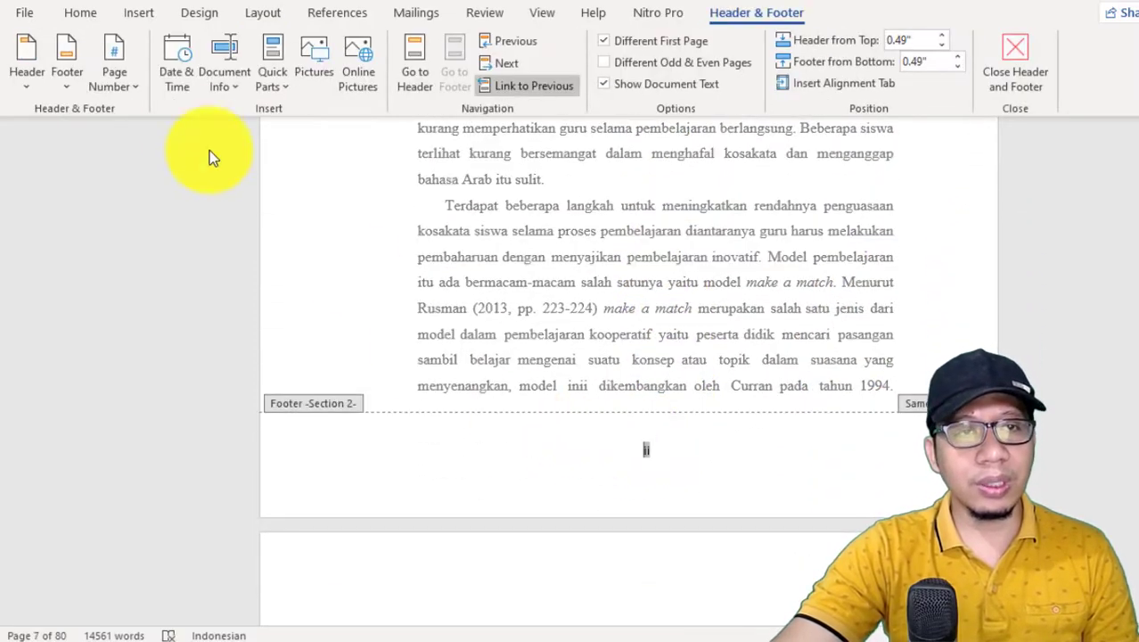
left_click(132, 89)
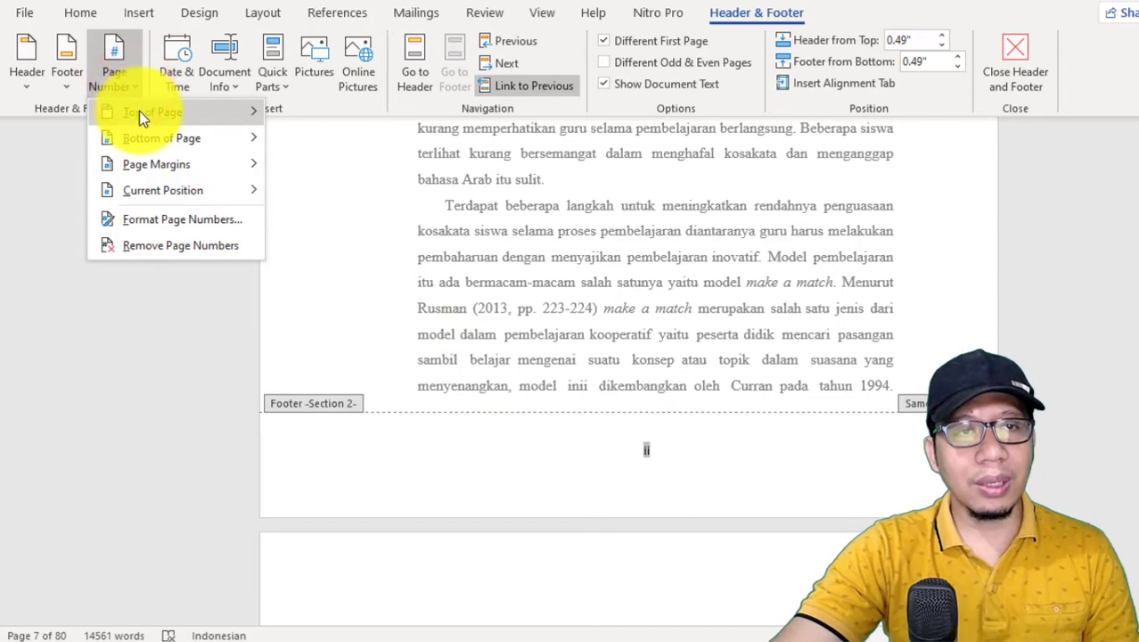
mouse_move(139, 111)
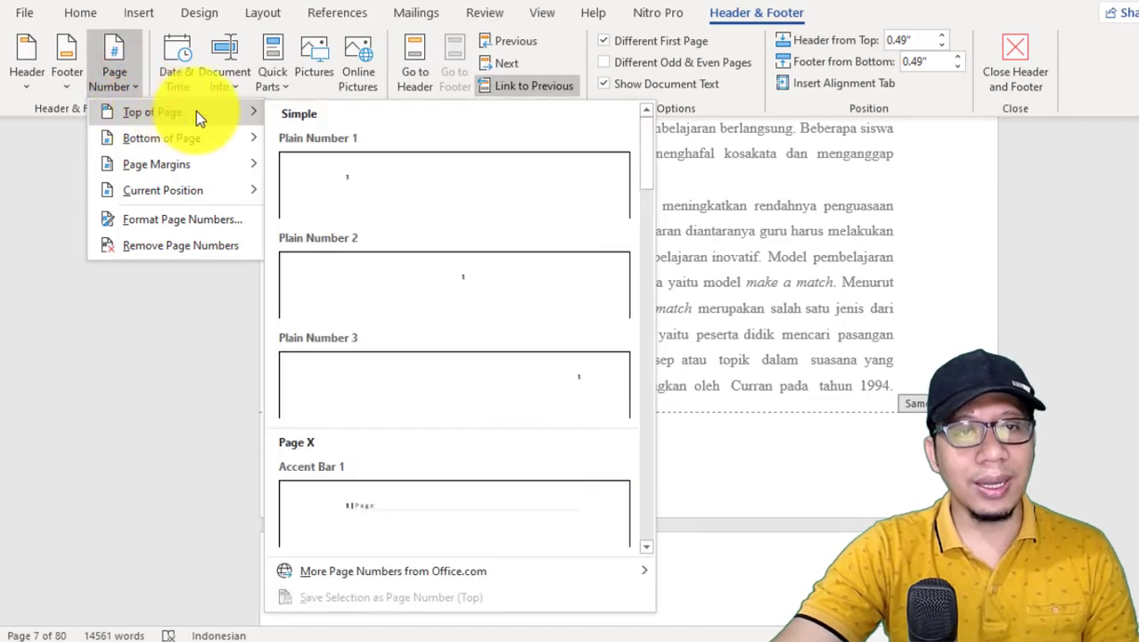
left_click(579, 385)
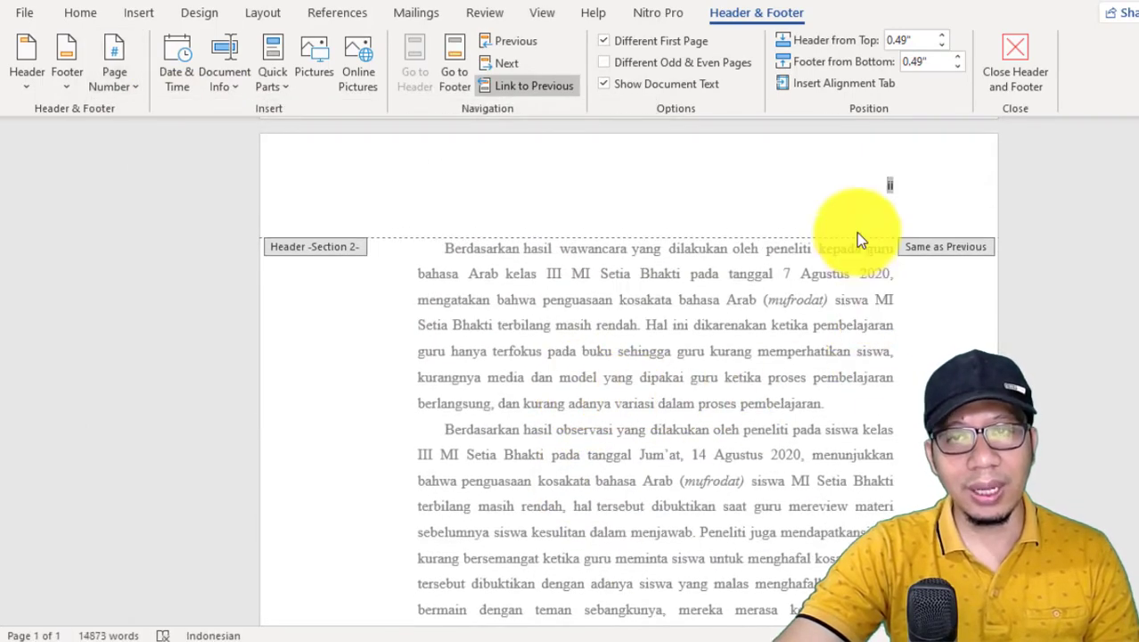
scroll(854, 240, "down", 3)
scroll(852, 266, "down", 4)
scroll(743, 353, "up", 8)
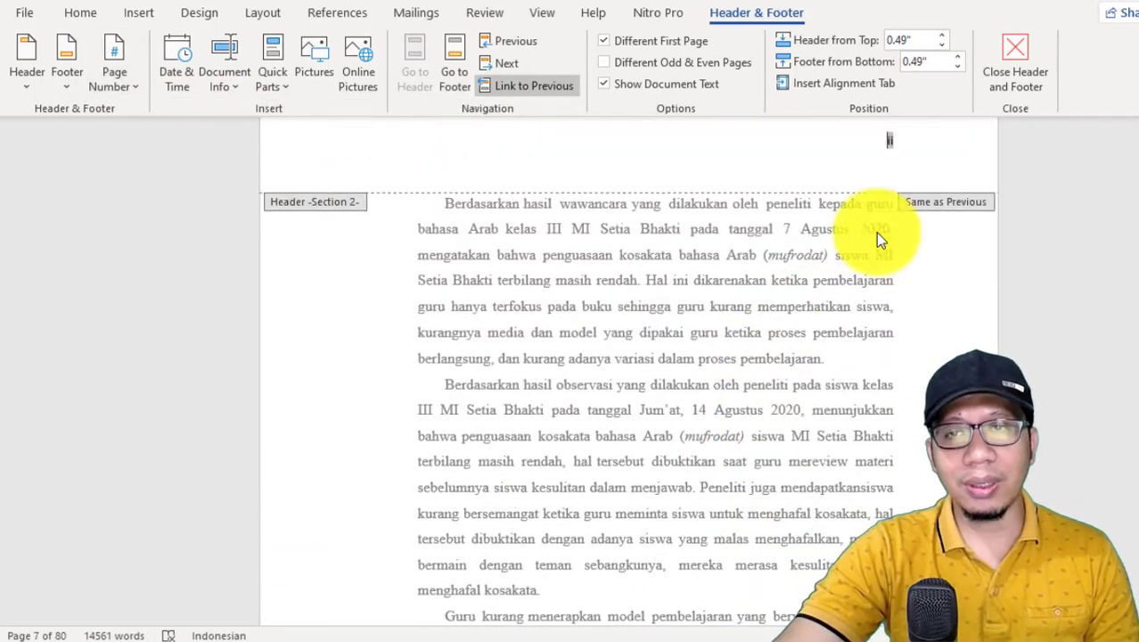
scroll(888, 169, "up", 1)
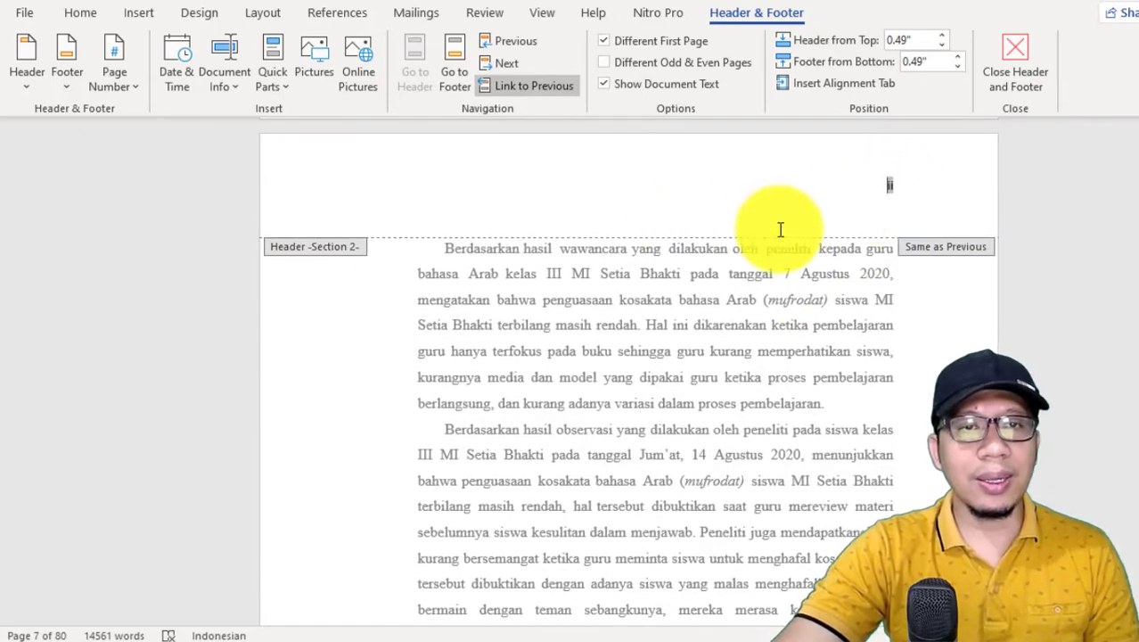
Step: Format the Section 2 page numbers as 1, 2, 3, … with the numbering starting at 1
left_click(118, 87)
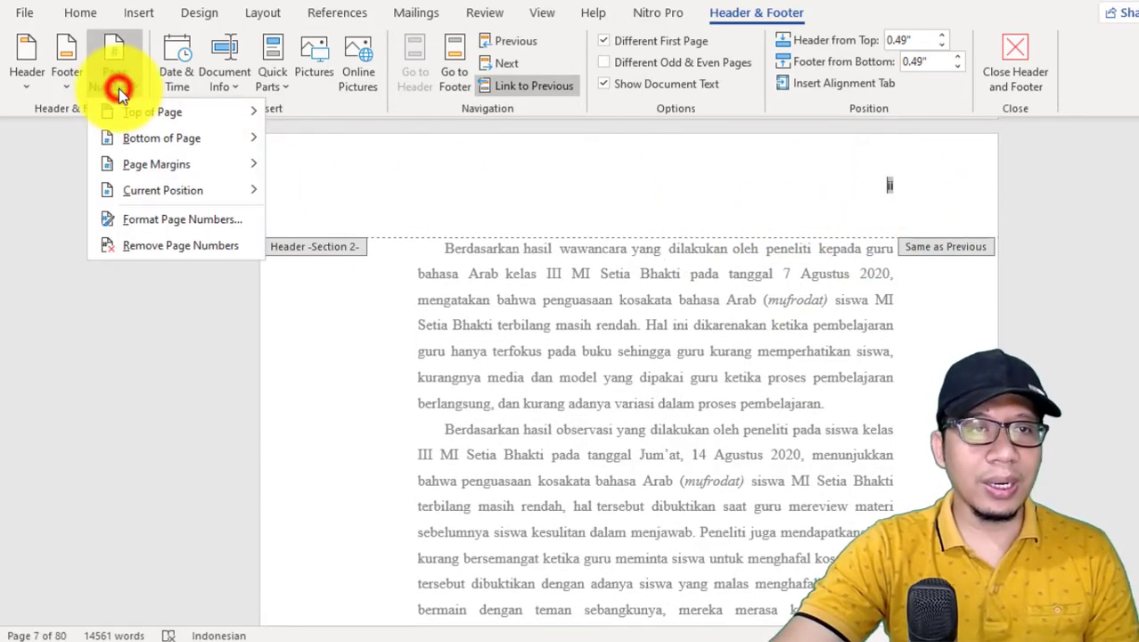
left_click(168, 227)
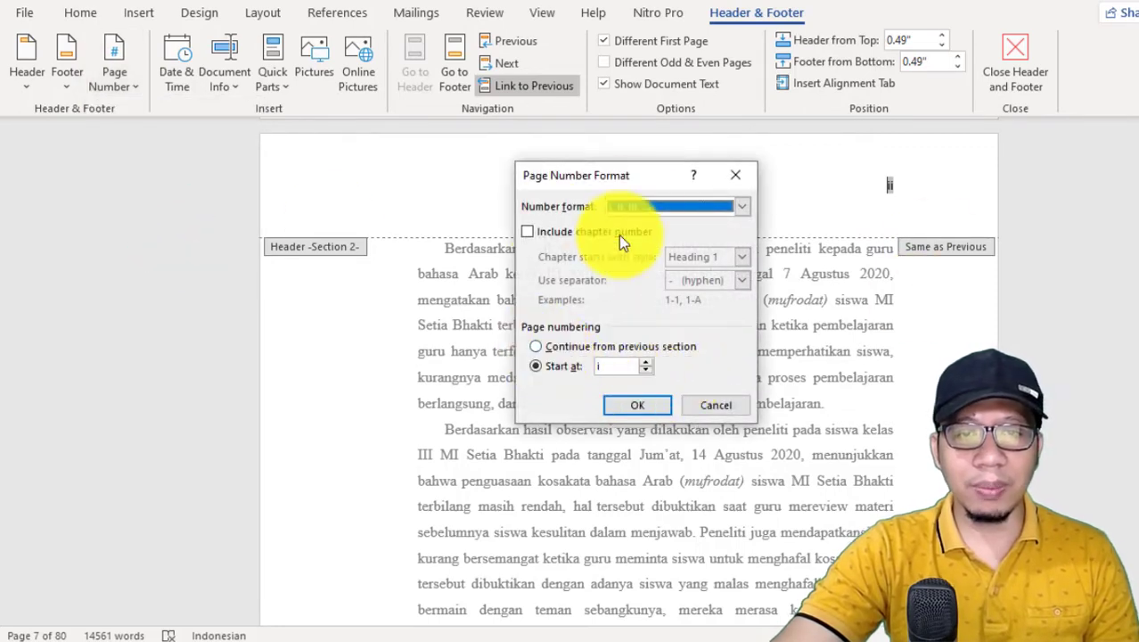
left_click(649, 207)
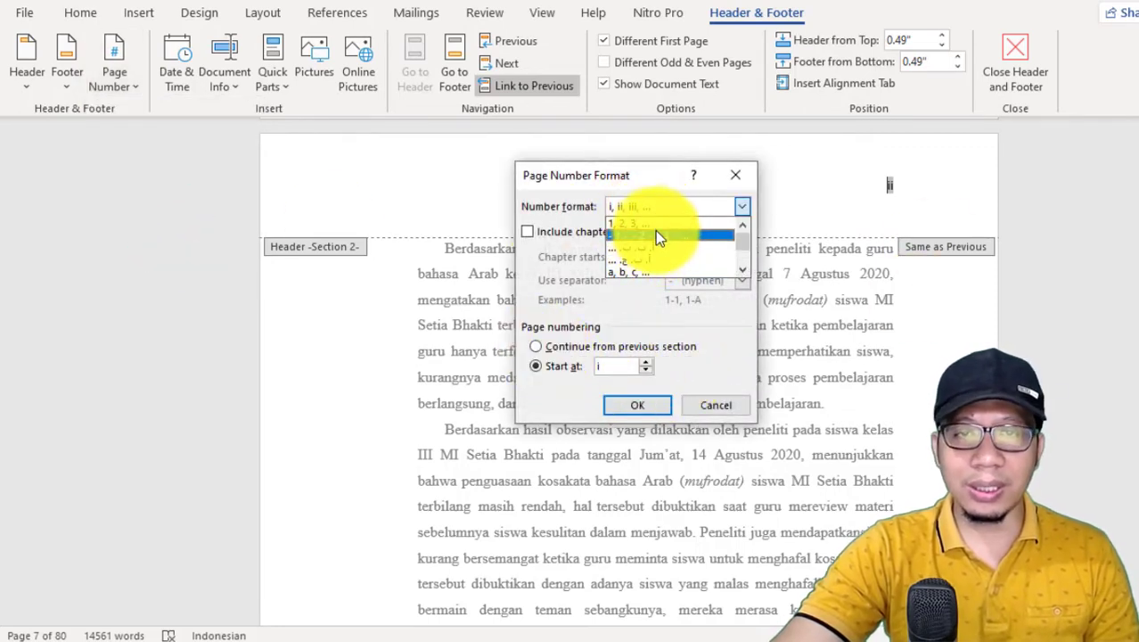
left_click(656, 225)
left_click(632, 408)
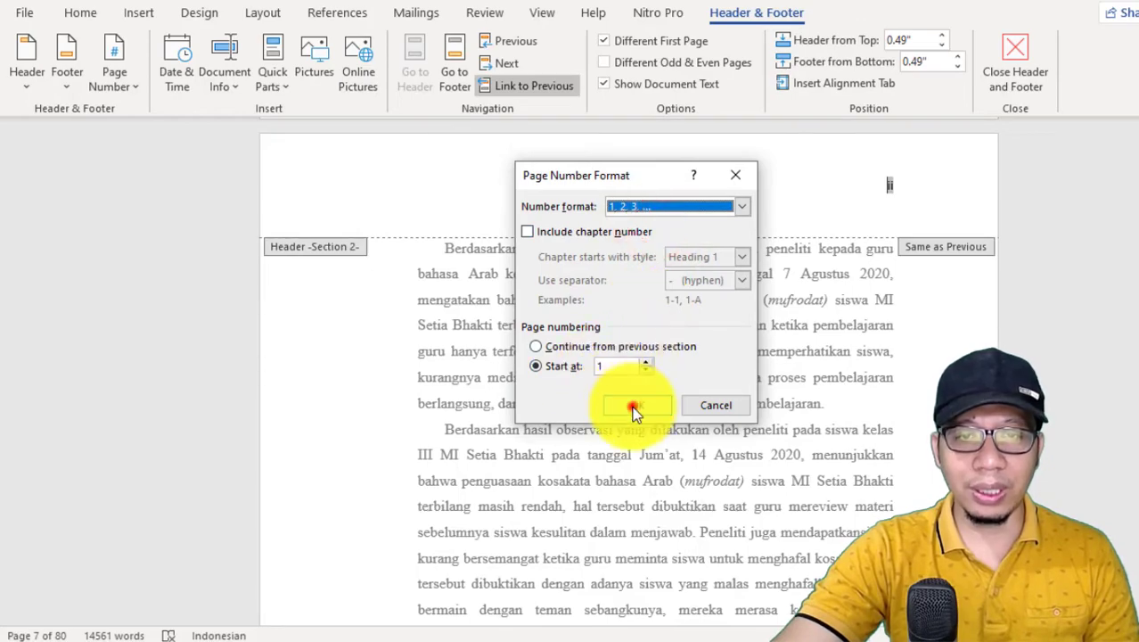
Step: Check the header and footer page numbers on the first pages of the BAB I section
scroll(712, 381, "up", 3)
scroll(713, 385, "down", 5)
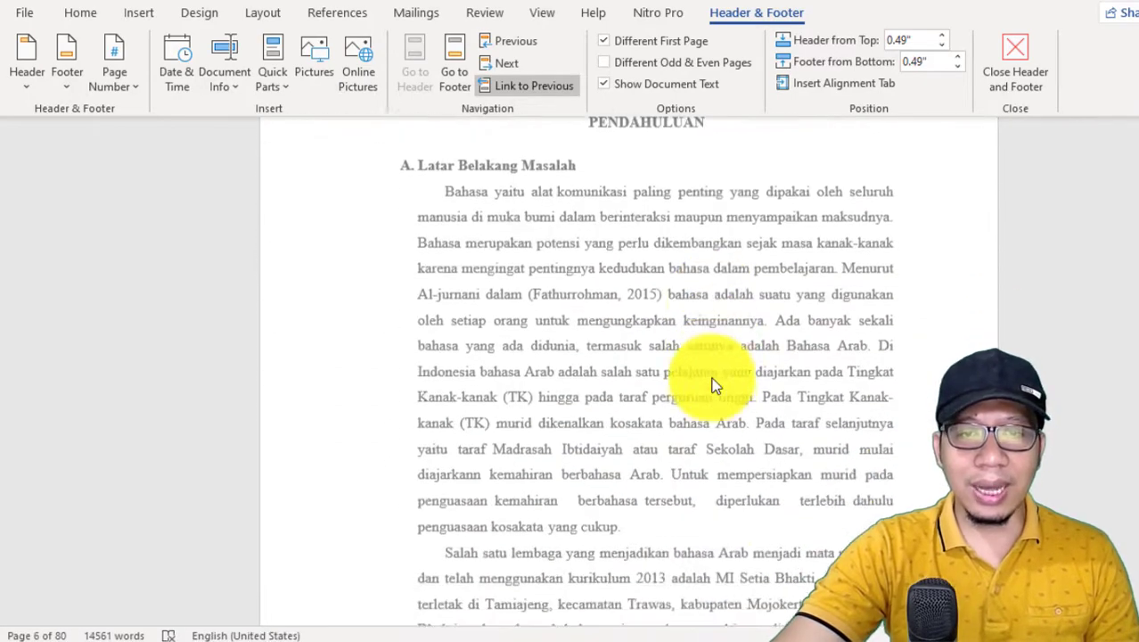
scroll(712, 381, "down", 10)
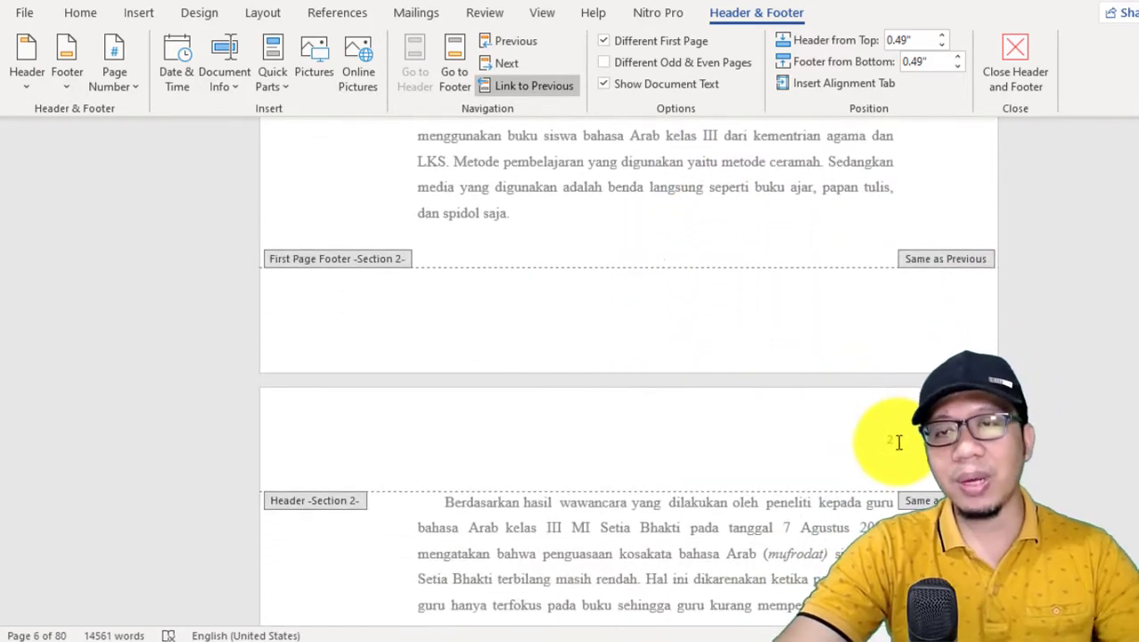
scroll(763, 382, "up", 10)
scroll(678, 253, "down", 3)
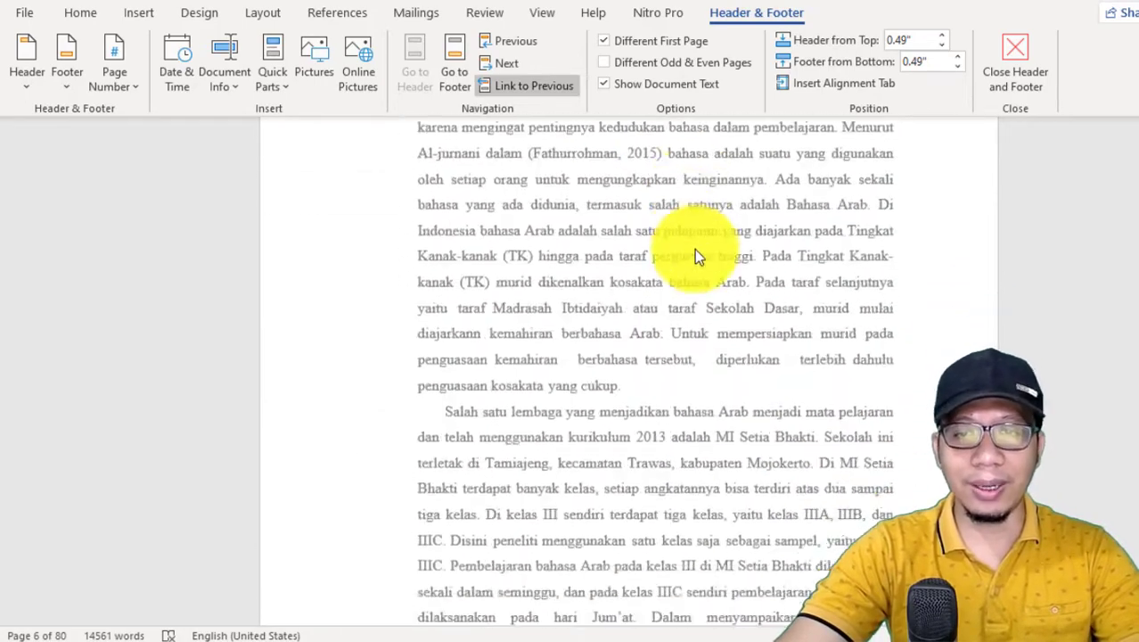
scroll(695, 255, "down", 8)
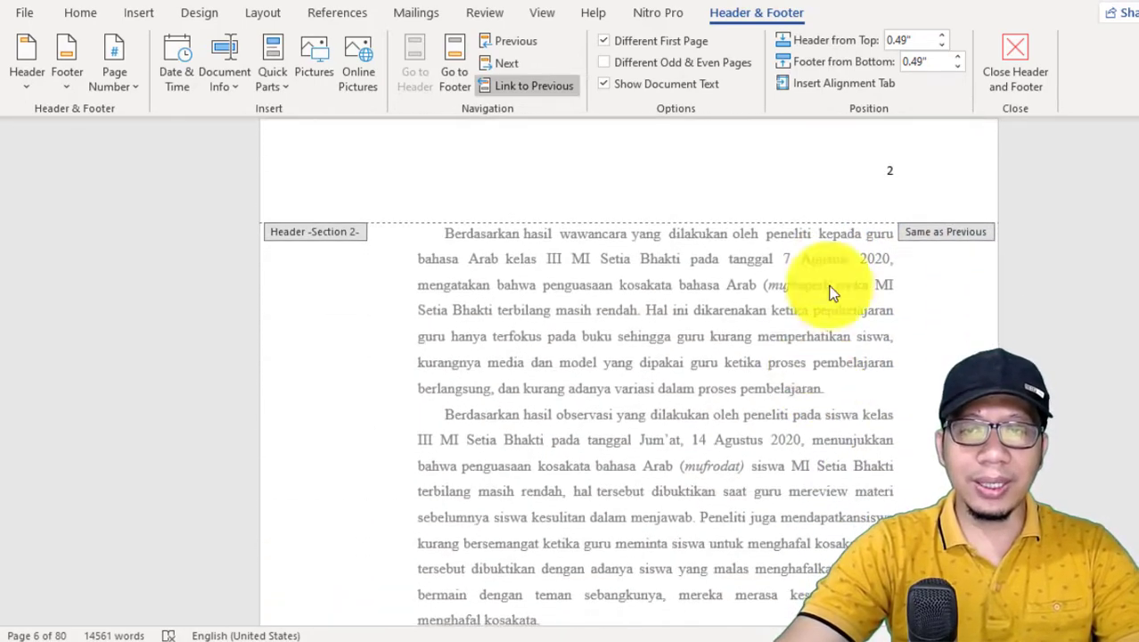
scroll(833, 292, "down", 10)
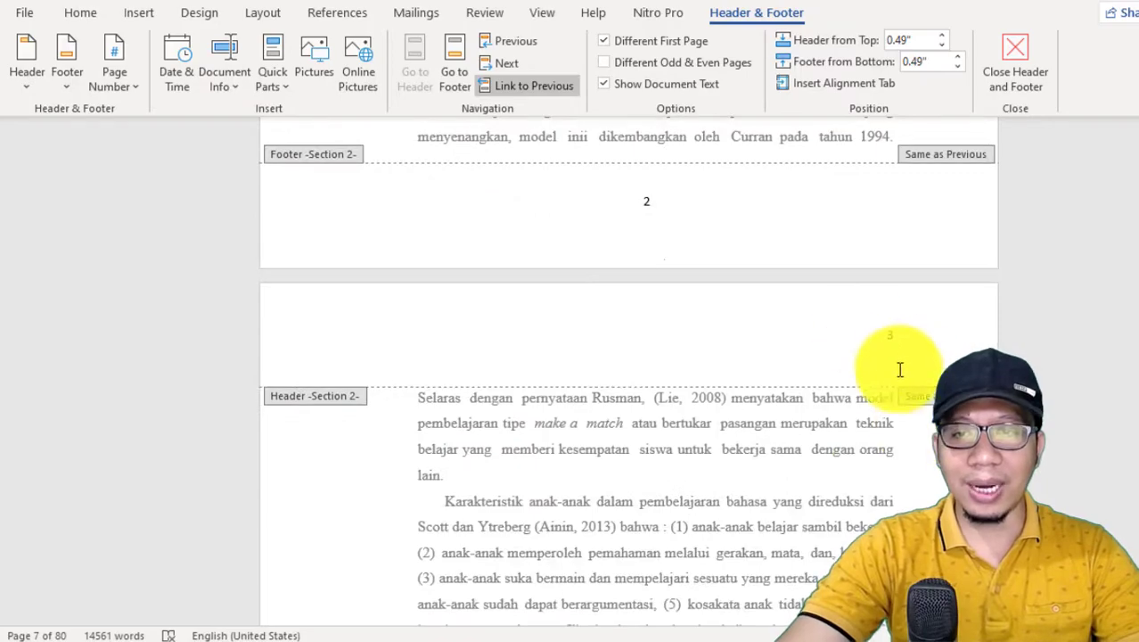
Step: Try to delete the centred page number from the Section 2 footer while it is linked to the previous section
scroll(878, 406, "down", 15)
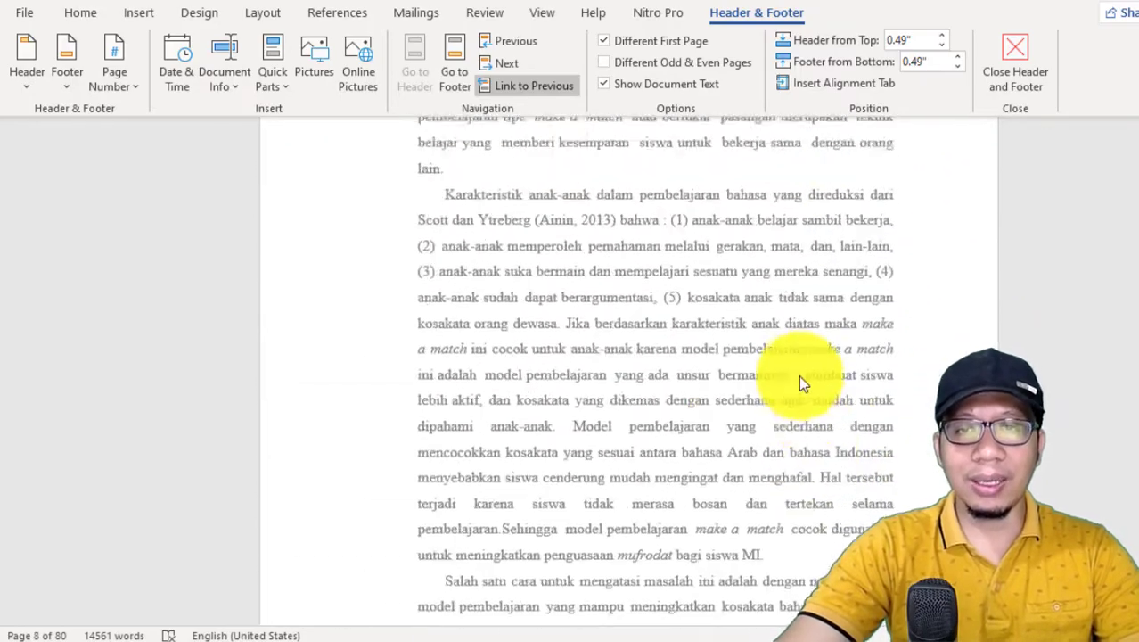
scroll(799, 375, "up", 7)
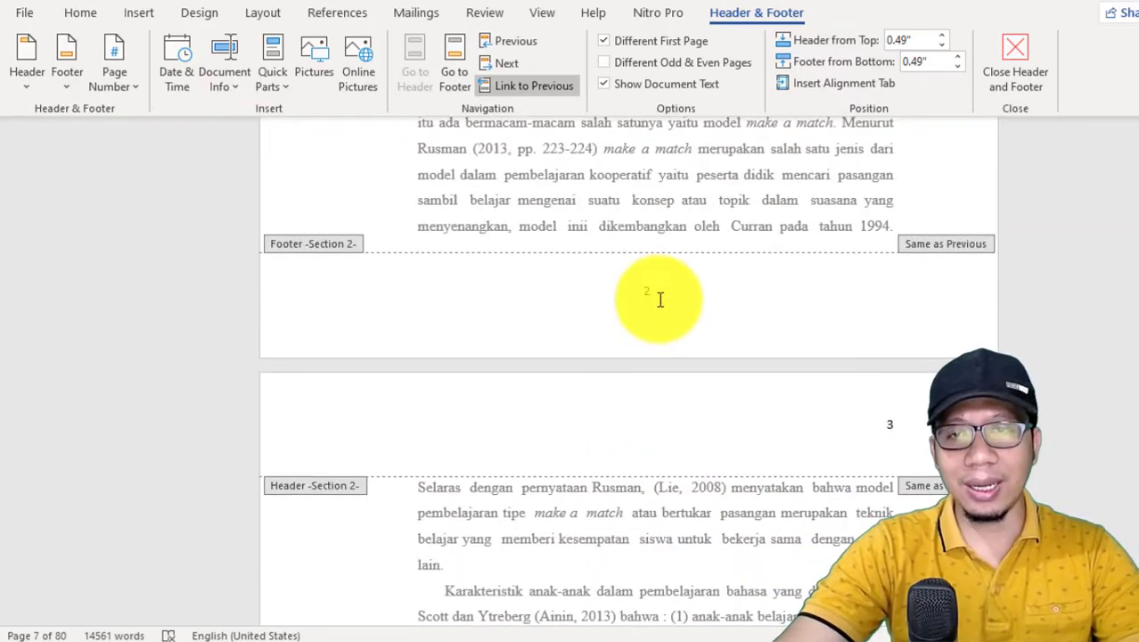
scroll(660, 300, "up", 15)
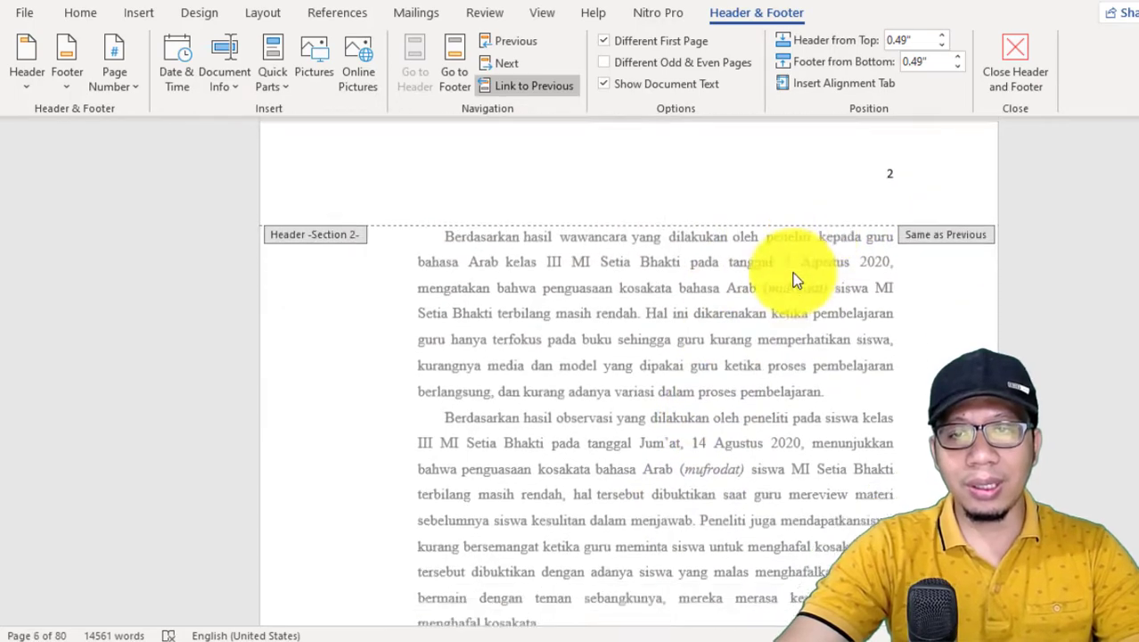
scroll(796, 280, "down", 10)
left_click(636, 288)
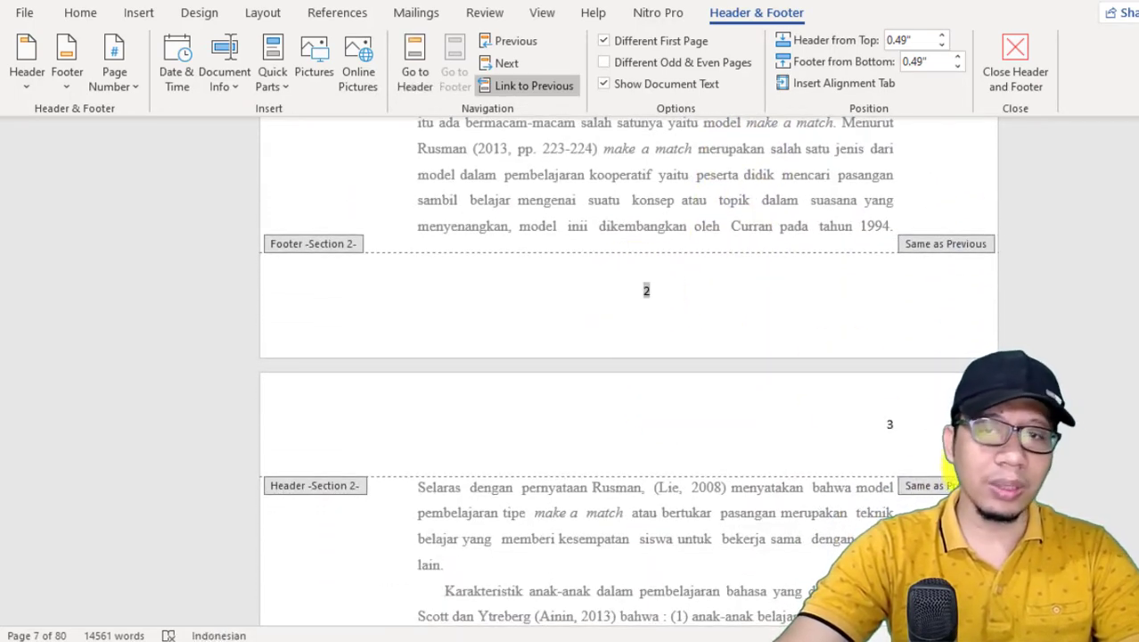
key("Delete")
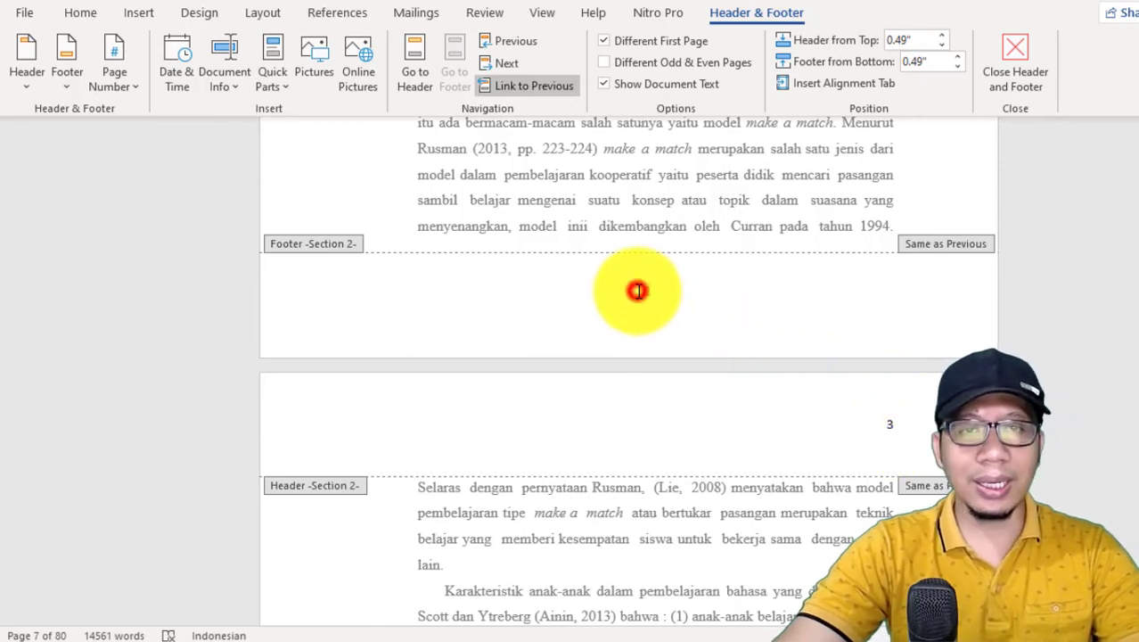
scroll(649, 445, "up", 4)
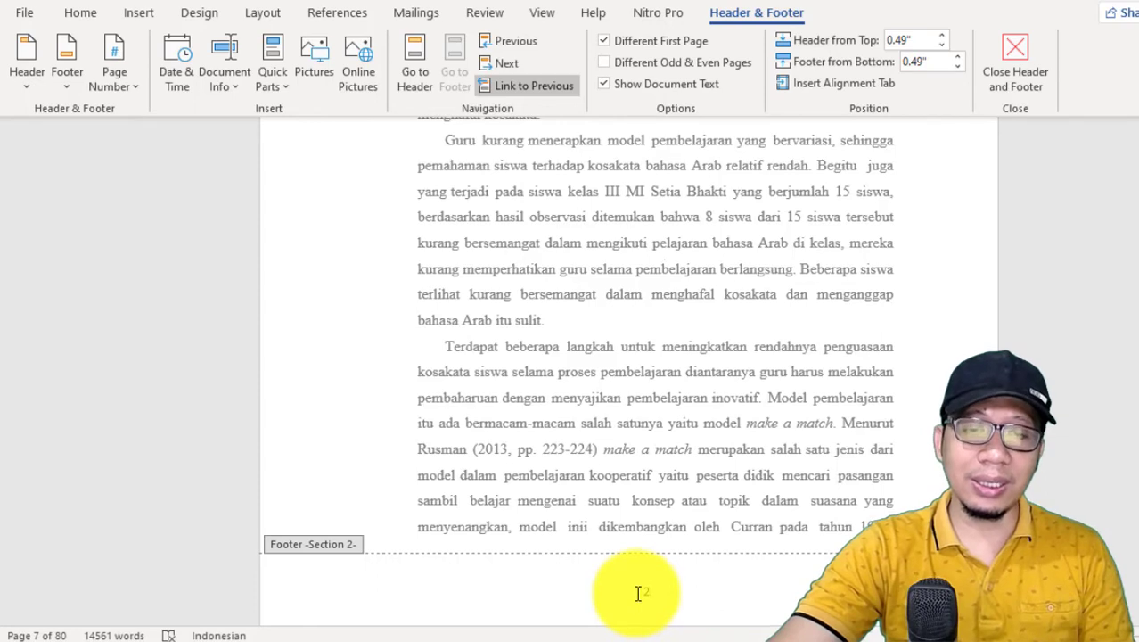
Step: Unlink the Section 2 footer from the previous section and delete its centred page number
double_click(645, 592)
left_click(646, 592)
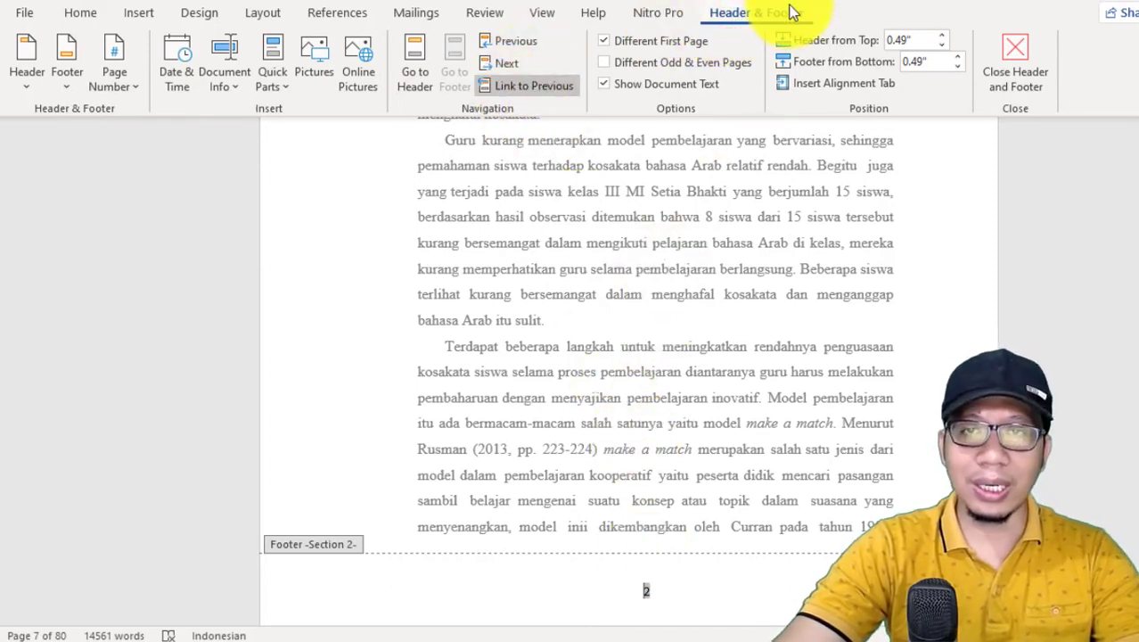
left_click(545, 89)
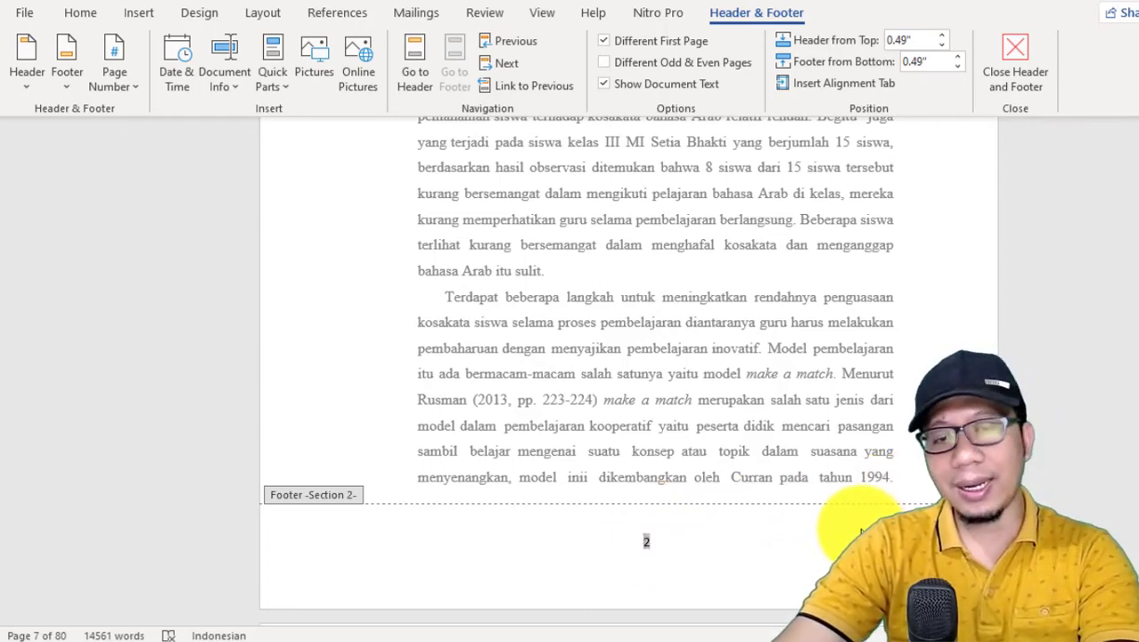
scroll(860, 531, "down", 10)
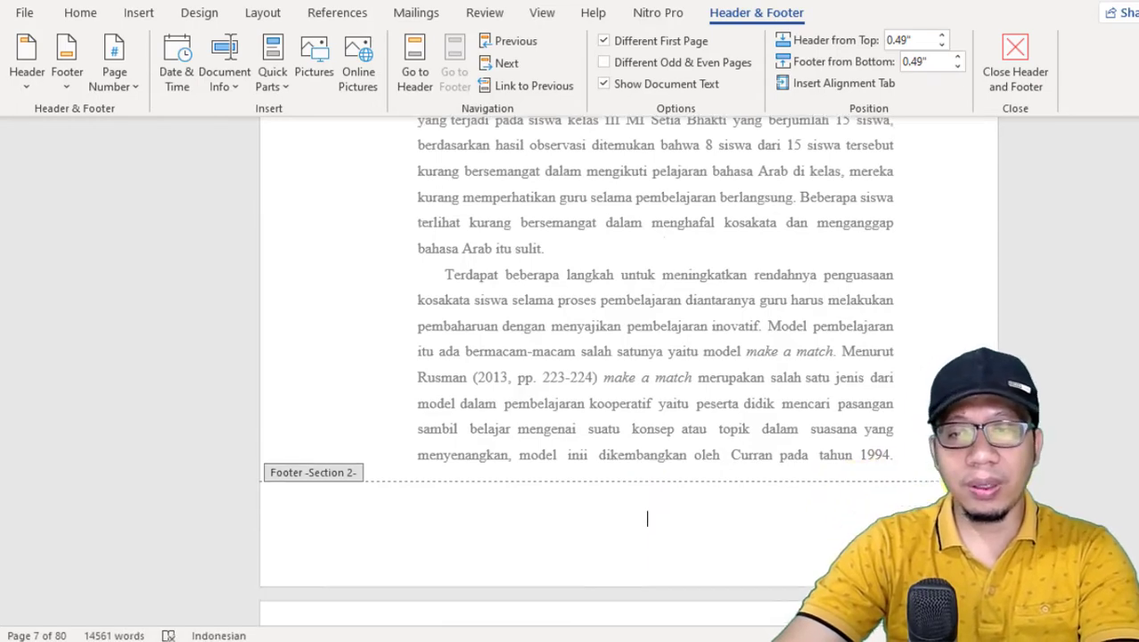
Step: Examine the headers and footers across the BAB I pages and the last front-matter page
scroll(891, 237, "up", 1)
scroll(894, 254, "down", 9)
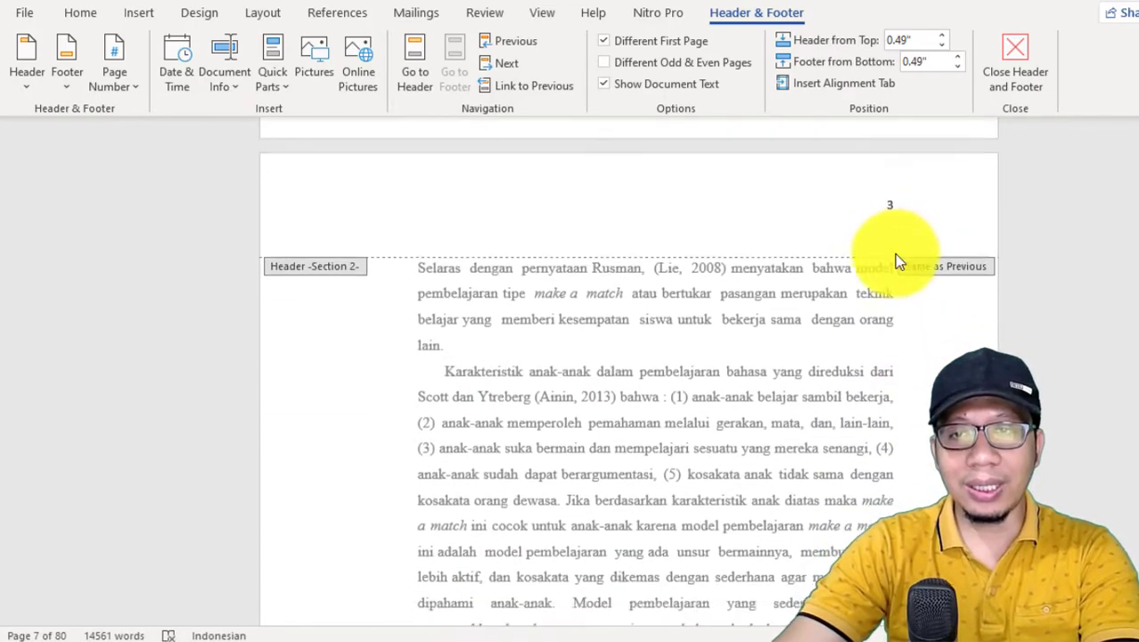
scroll(651, 272, "down", 1)
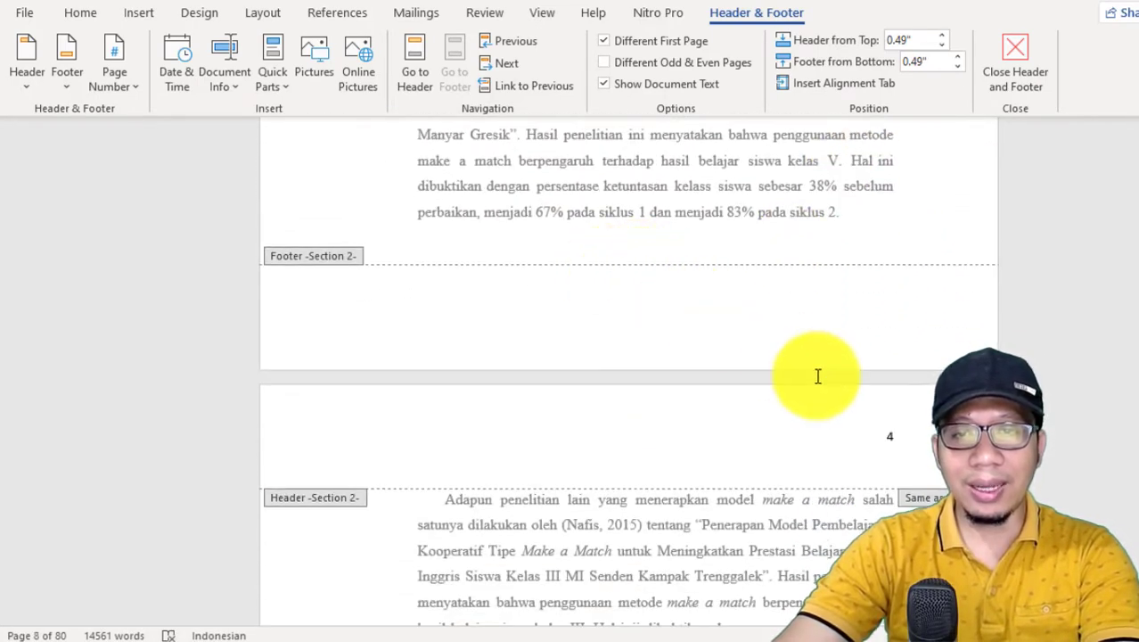
scroll(815, 377, "down", 8)
scroll(731, 461, "down", 1)
scroll(679, 466, "up", 10)
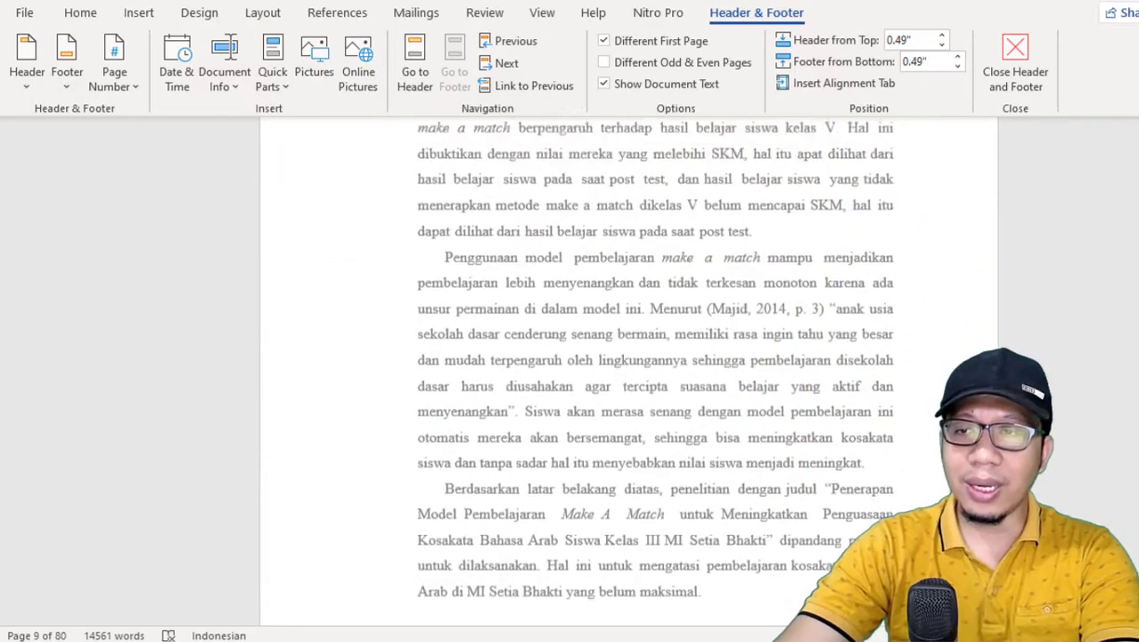
scroll(628, 369, "up", 10)
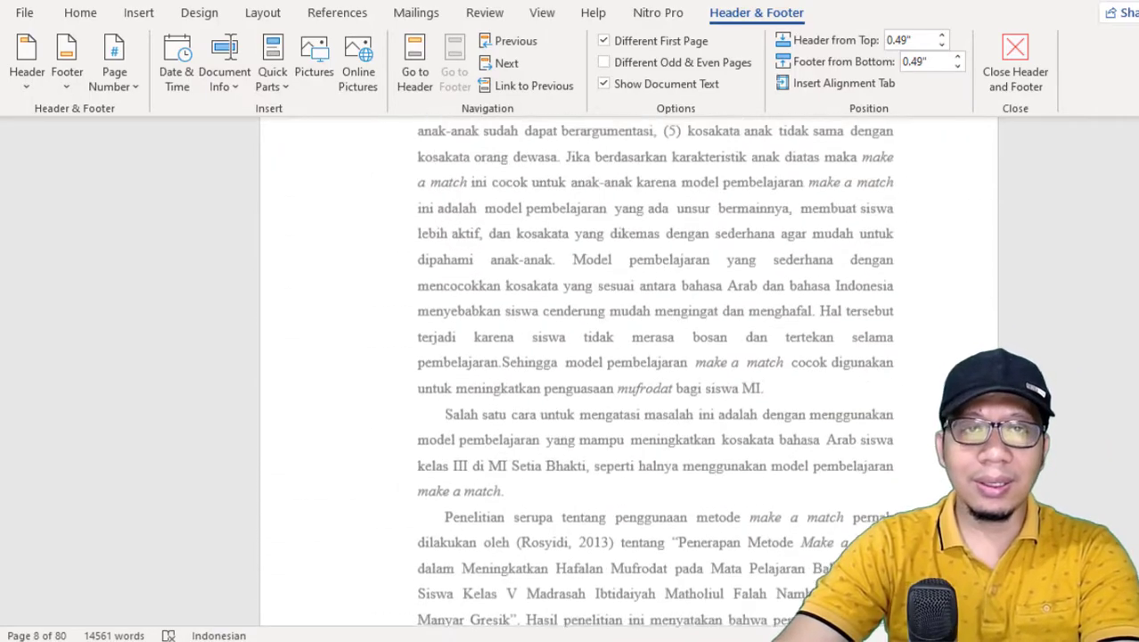
scroll(629, 369, "up", 10)
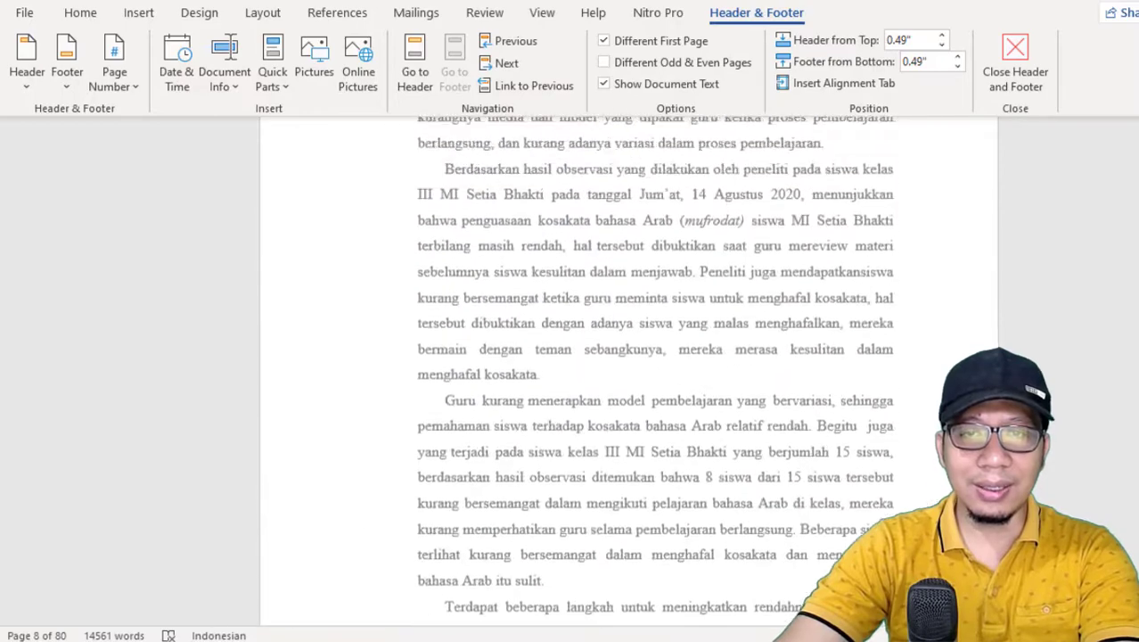
scroll(651, 350, "up", 10)
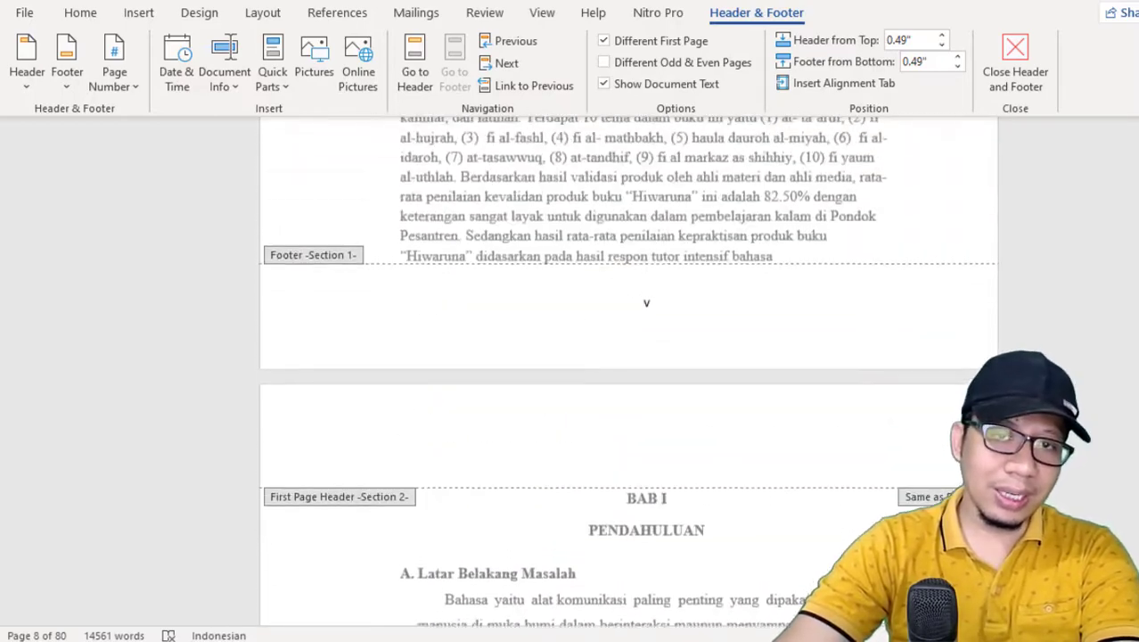
scroll(646, 347, "down", 5)
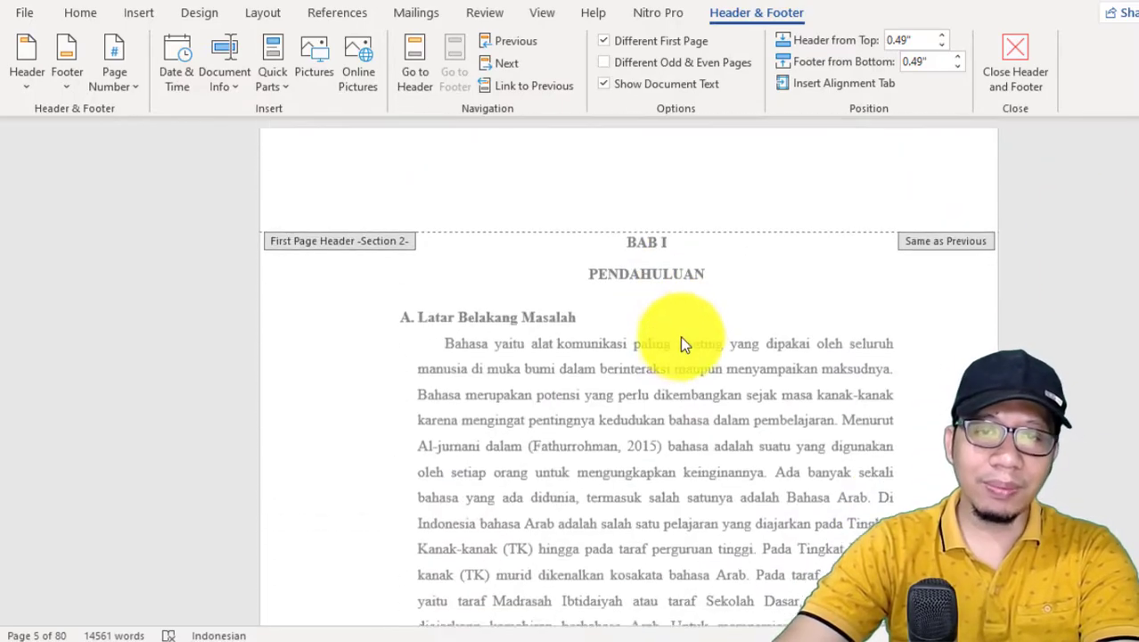
scroll(684, 337, "down", 7)
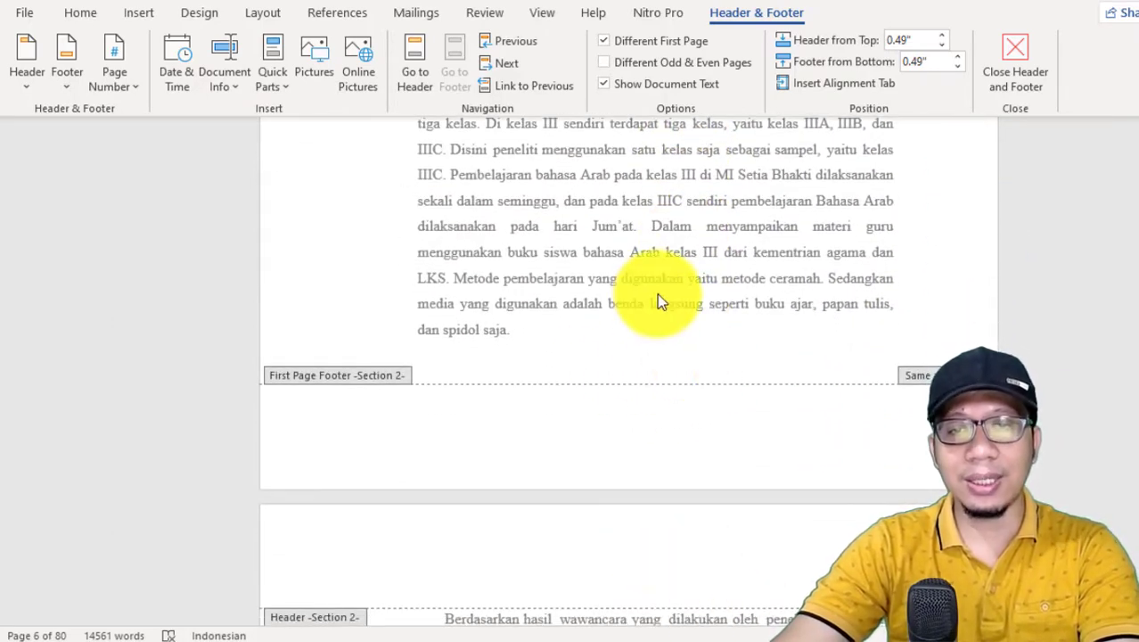
Step: Insert a centred page number at the bottom of the first BAB I page, using the Plain Number 2 style
left_click(650, 407)
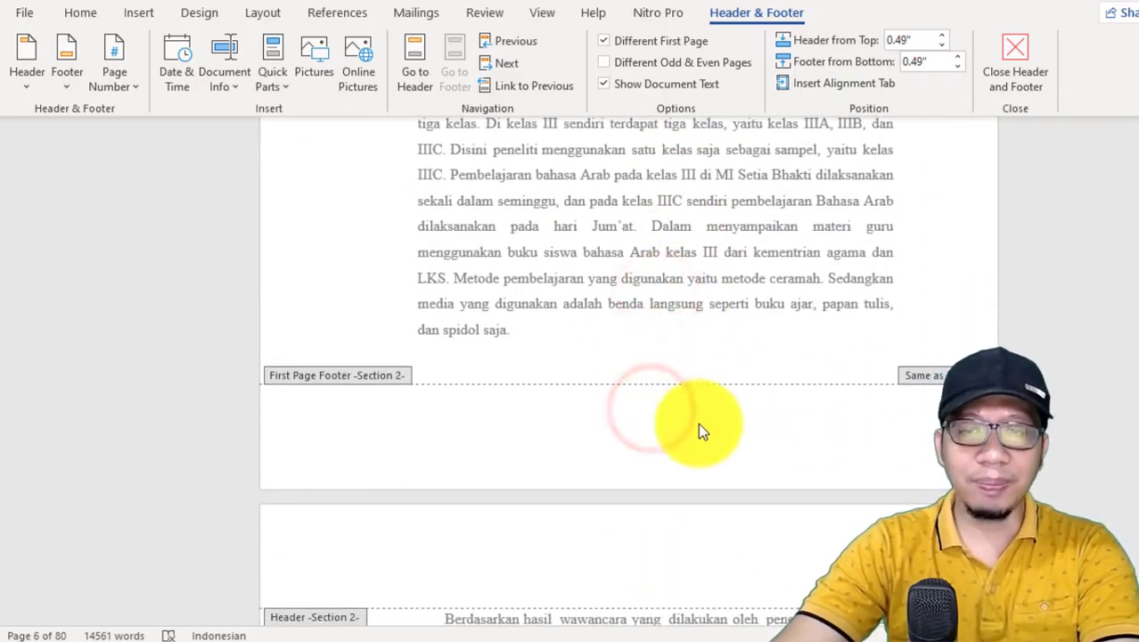
scroll(675, 286, "up", 7)
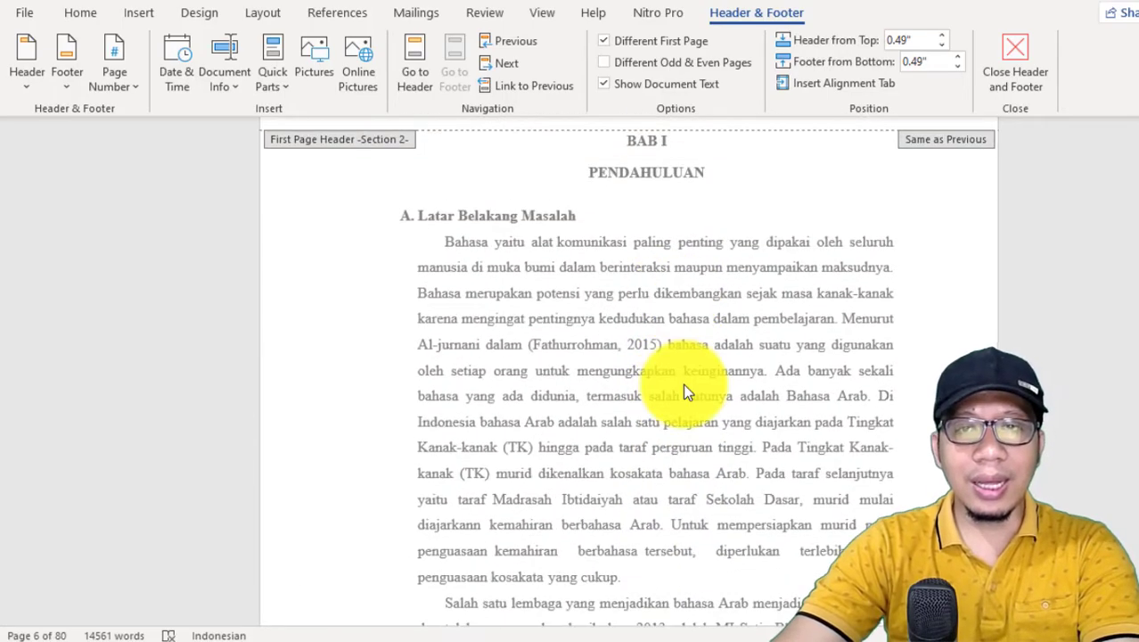
scroll(682, 392, "down", 7)
double_click(672, 241)
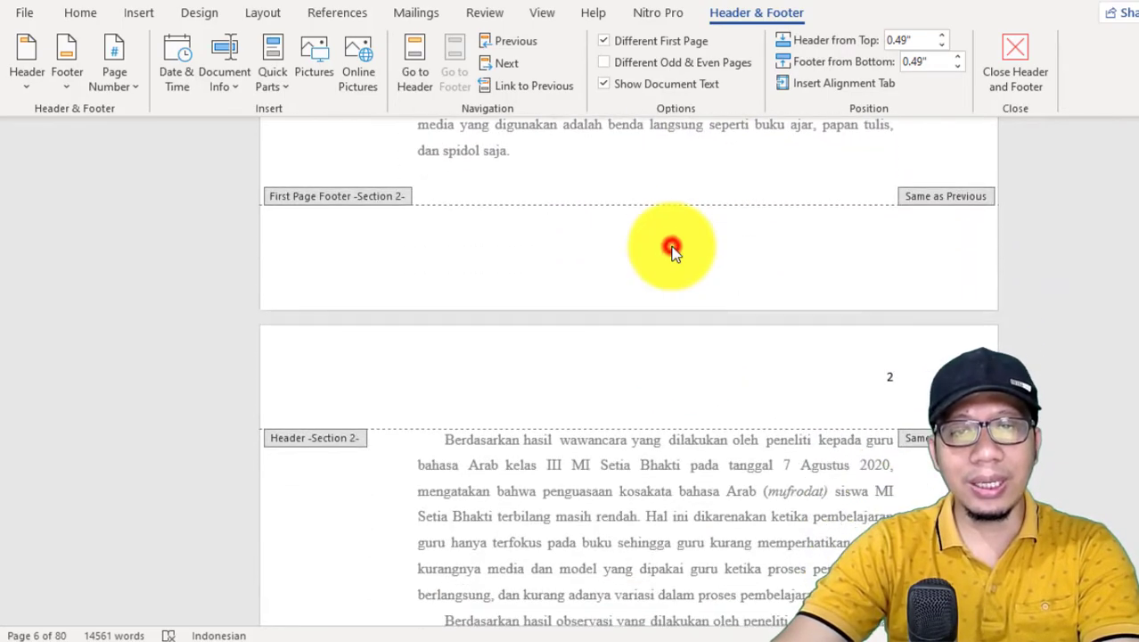
scroll(670, 233, "up", 3)
left_click(648, 367)
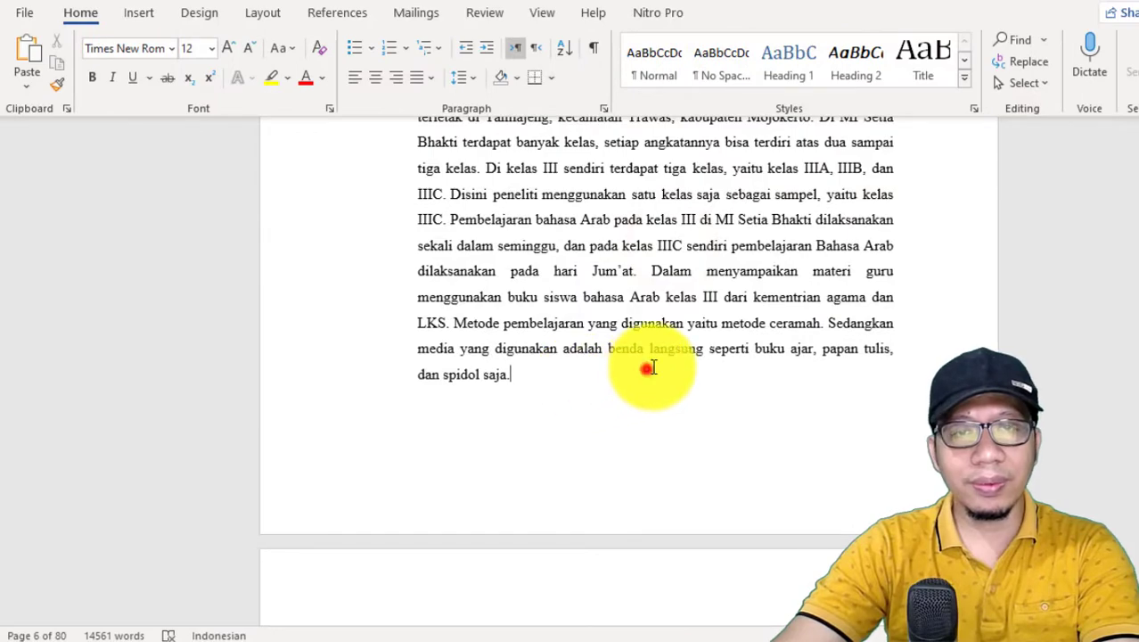
double_click(672, 272)
scroll(672, 268, "up", 6)
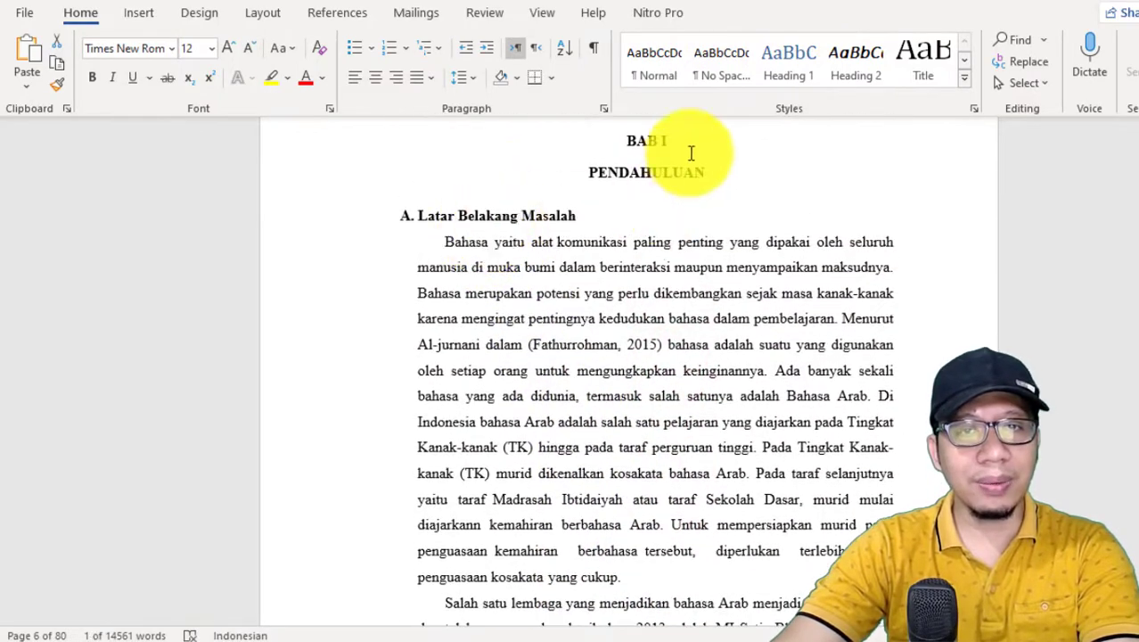
scroll(709, 207, "up", 1)
left_click(662, 322)
left_click(628, 375)
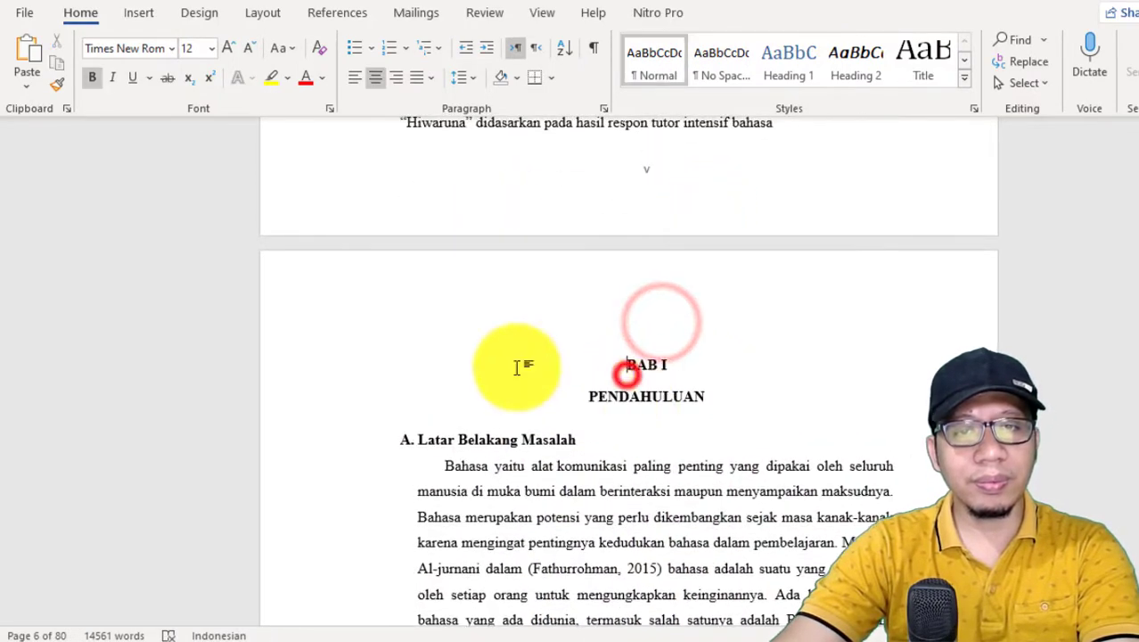
left_click(134, 15)
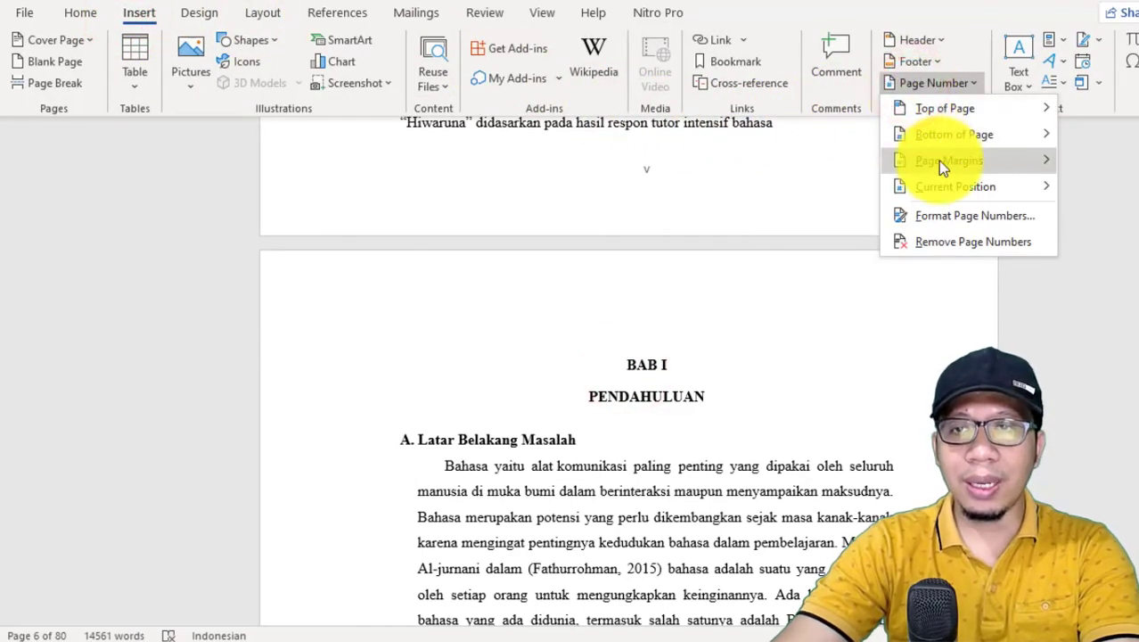
mouse_move(938, 160)
mouse_move(941, 136)
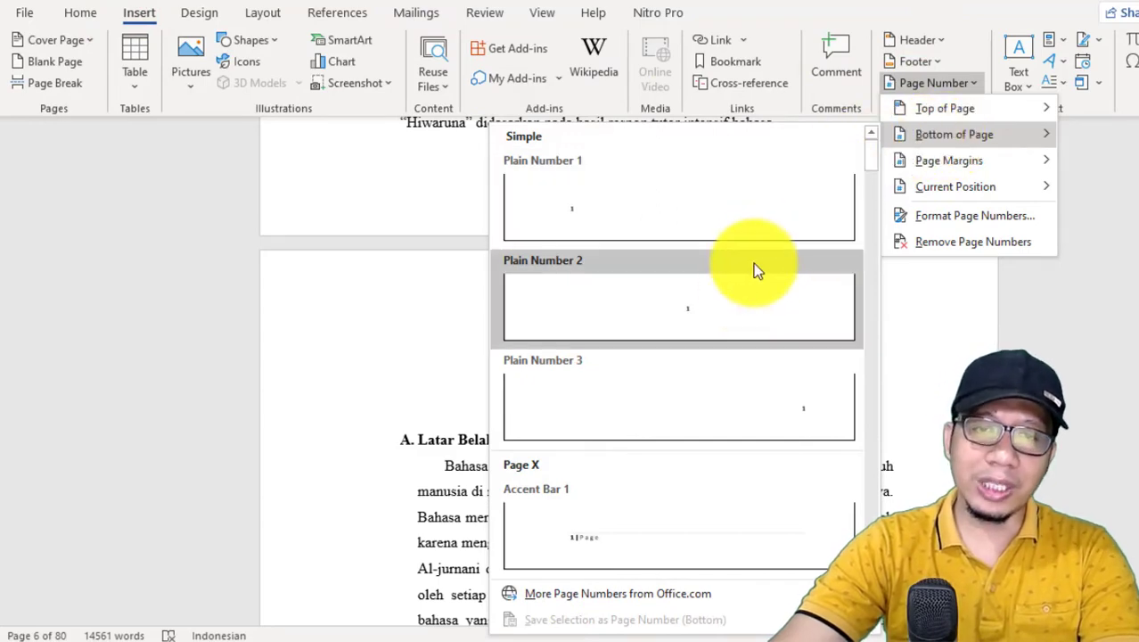
left_click(743, 290)
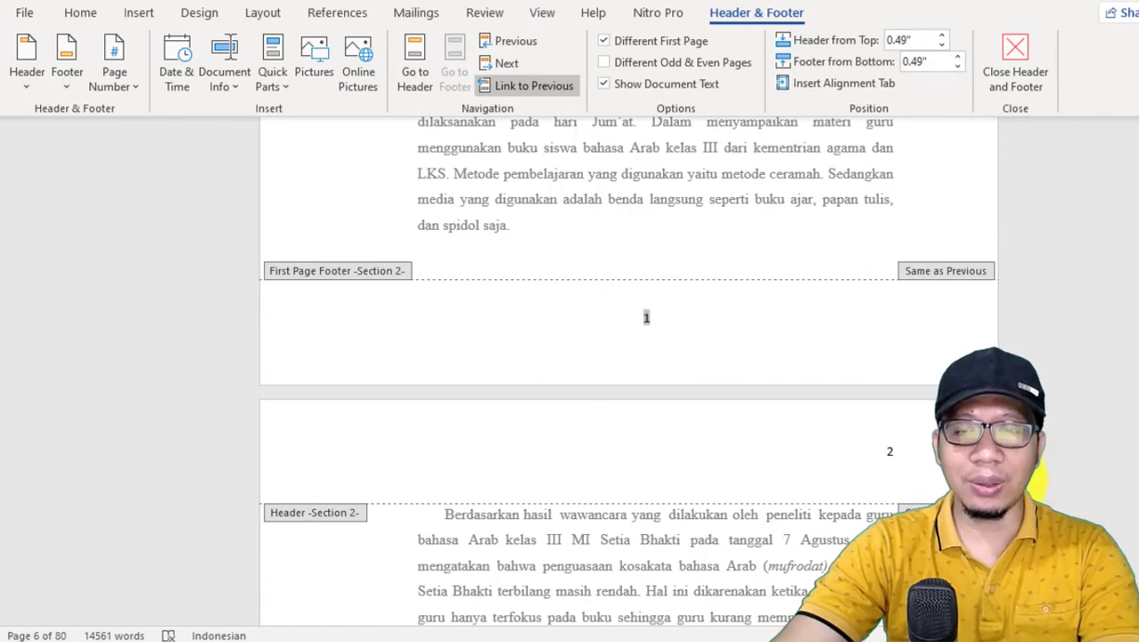
Step: Check the page number positions from the last front-matter page through the BAB I pages
scroll(813, 440, "up", 10)
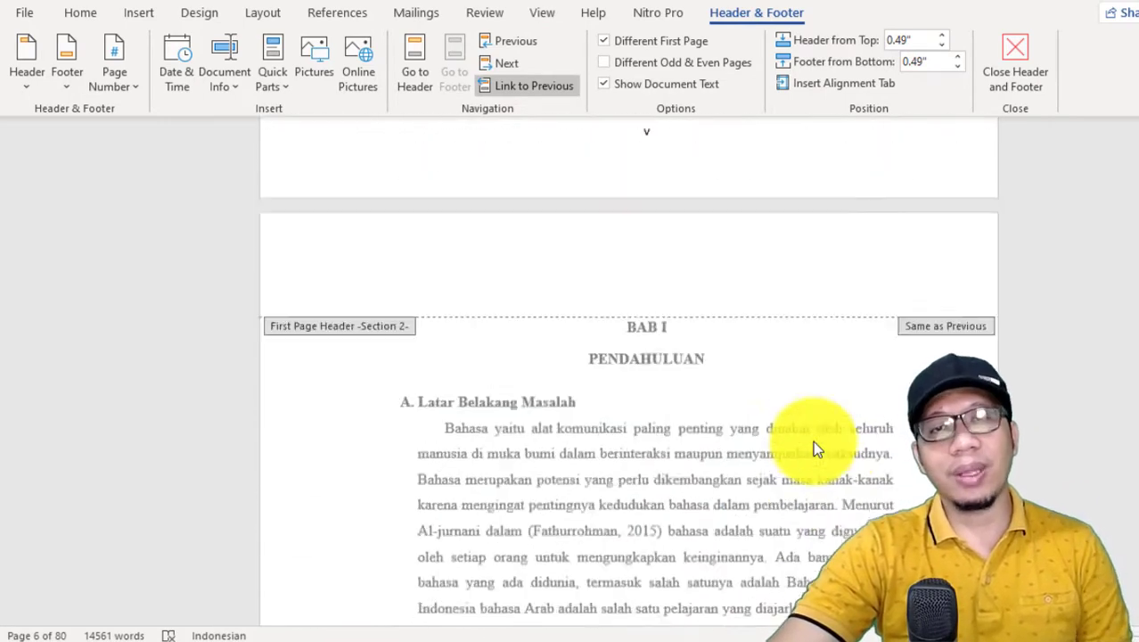
scroll(813, 440, "up", 5)
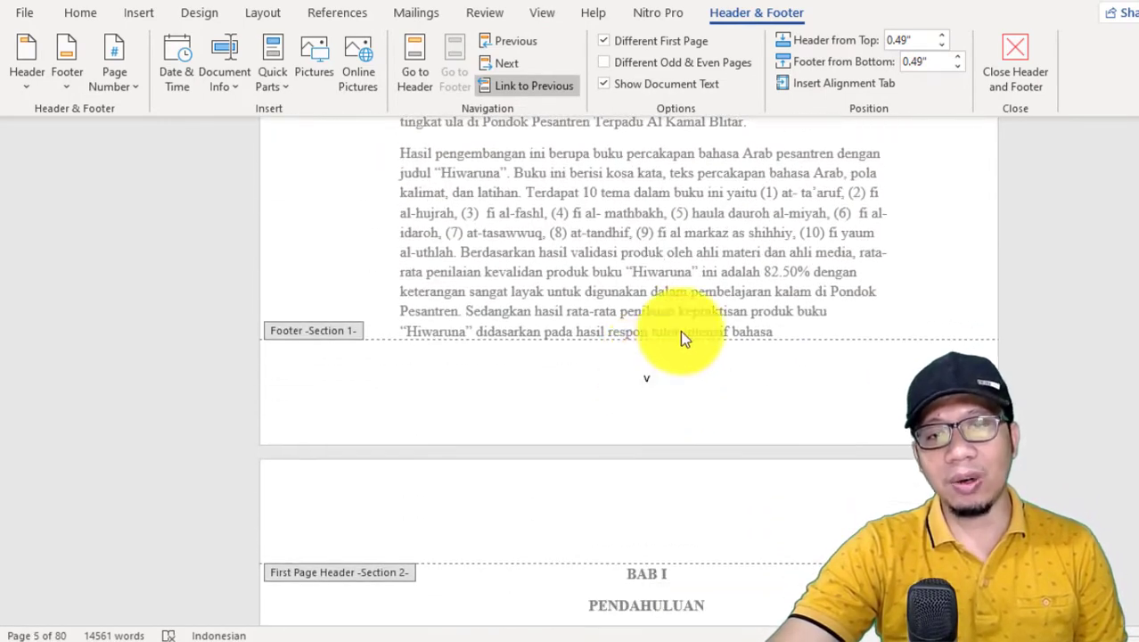
scroll(680, 337, "down", 10)
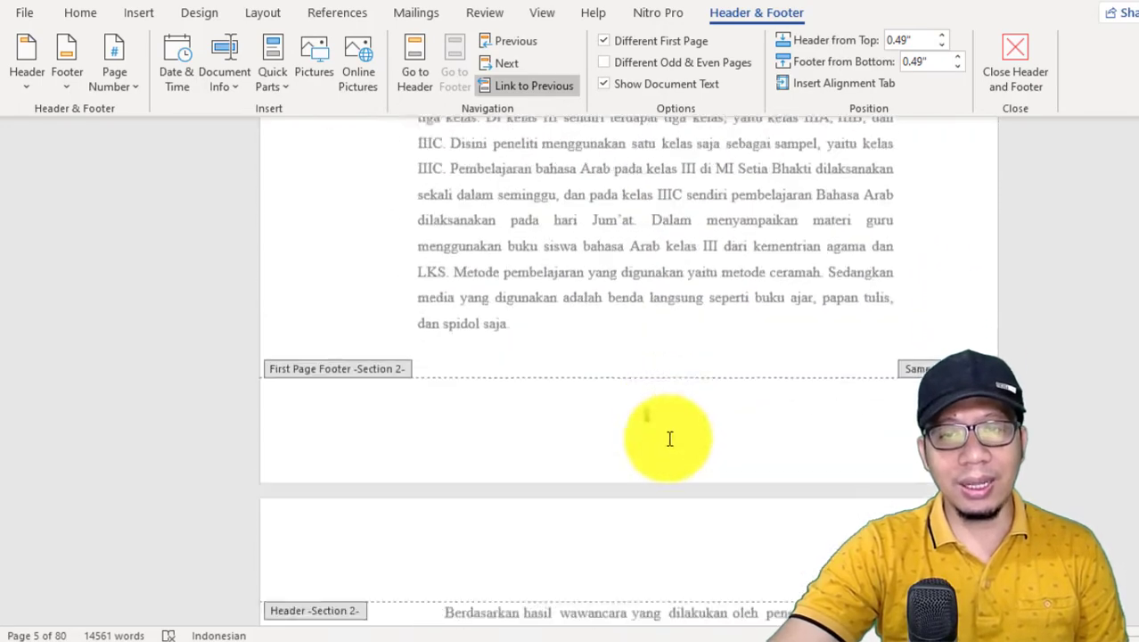
scroll(669, 439, "down", 5)
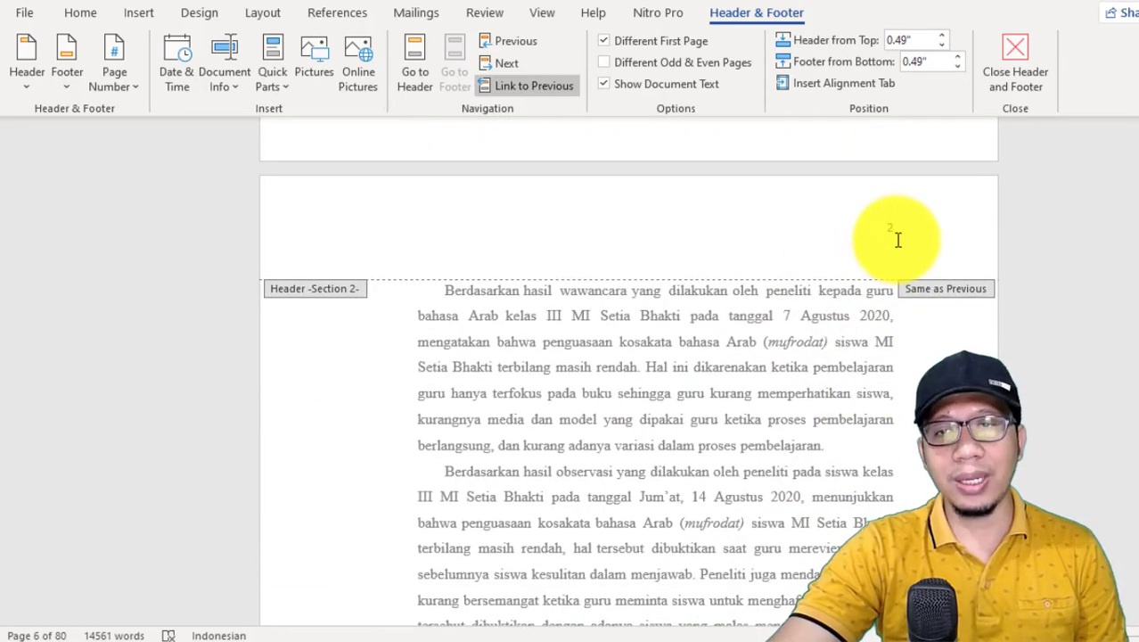
scroll(911, 266, "down", 10)
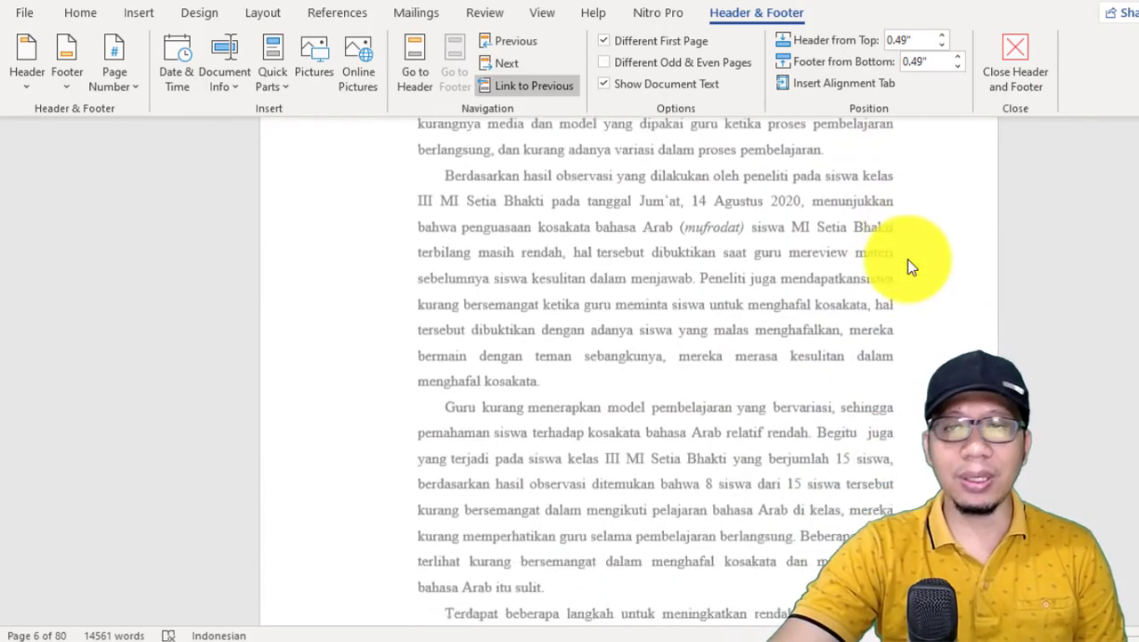
scroll(909, 260, "down", 12)
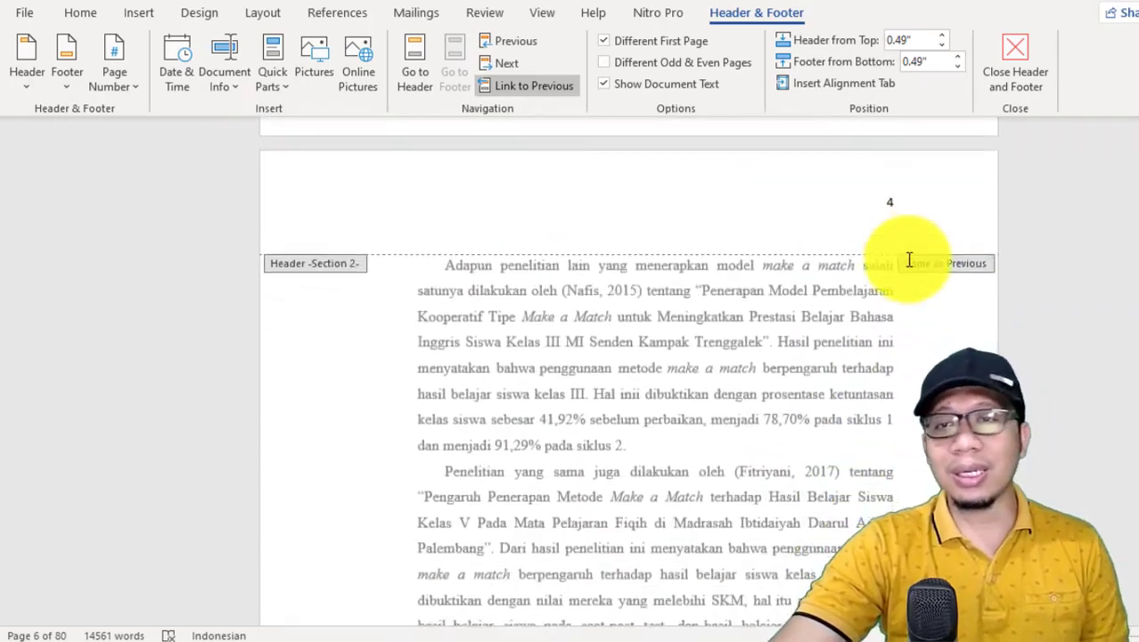
scroll(888, 285, "down", 8)
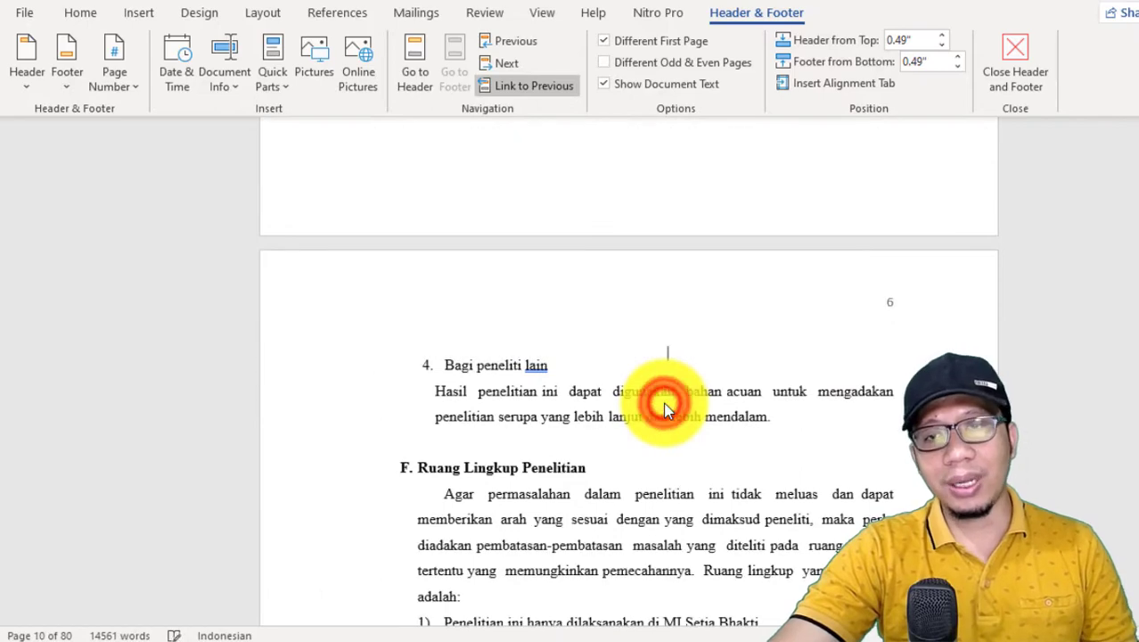
Step: Return to the body text and examine the page numbers on the opening pages of BAB II
double_click(663, 402)
scroll(676, 375, "down", 10)
scroll(678, 344, "down", 8)
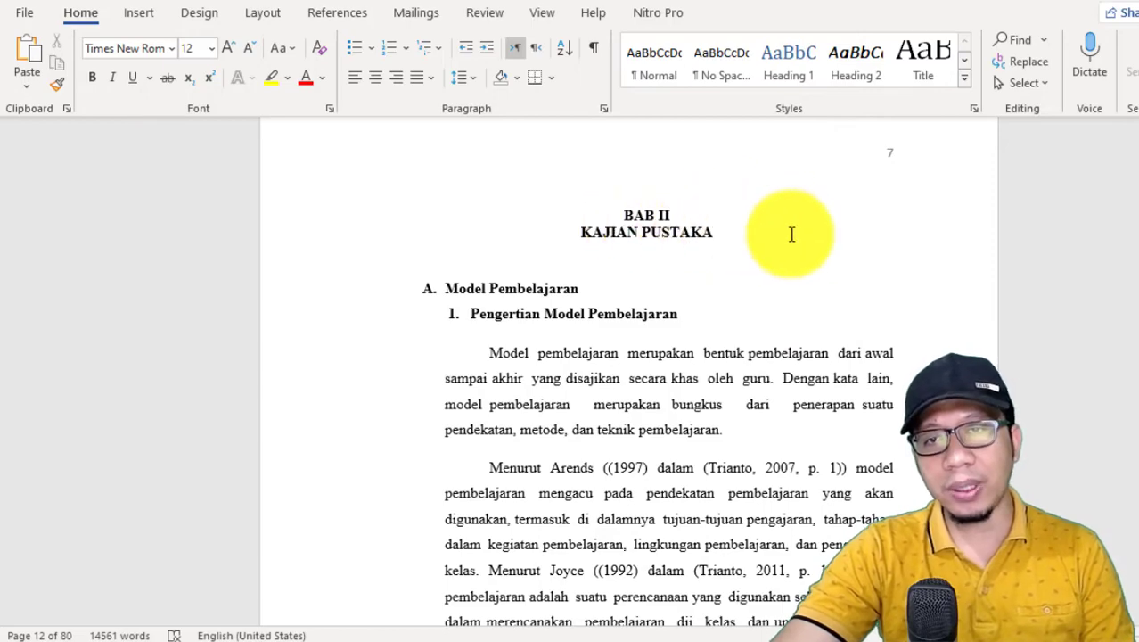
scroll(790, 233, "down", 12)
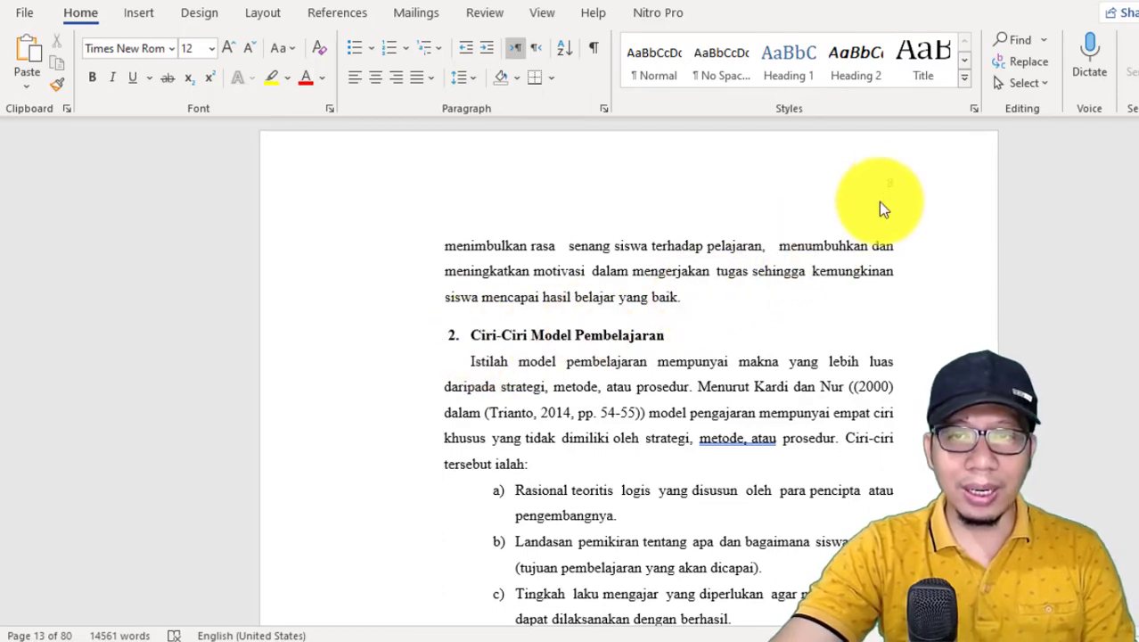
Step: Delete the empty space before the BAB II heading and centre the heading line again
scroll(891, 205, "up", 12)
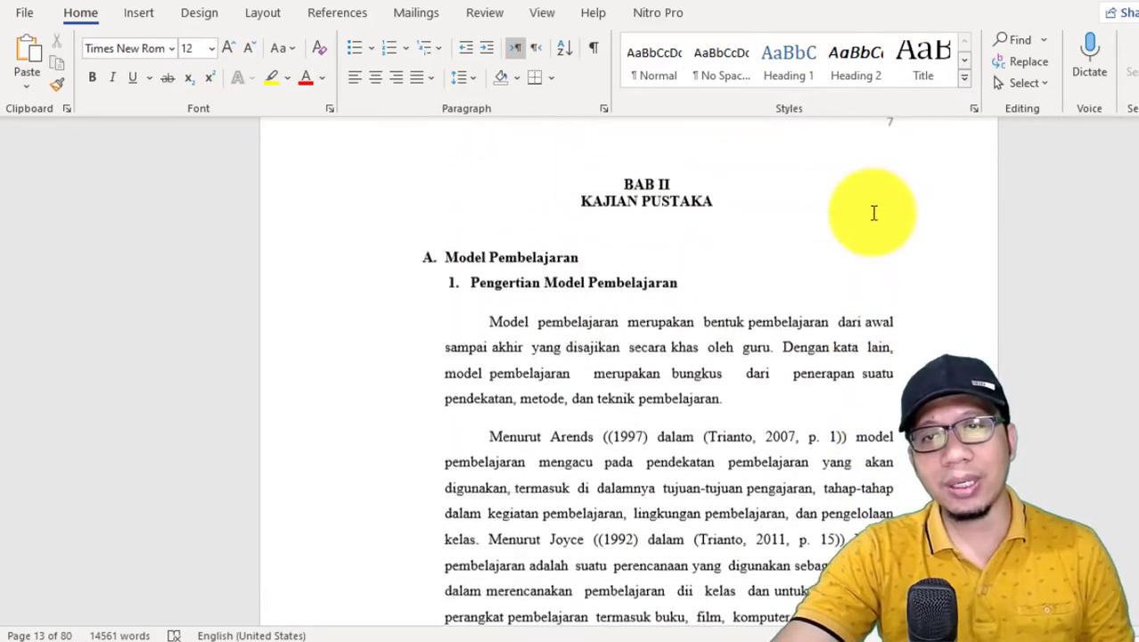
left_click(617, 213)
scroll(640, 236, "up", 6)
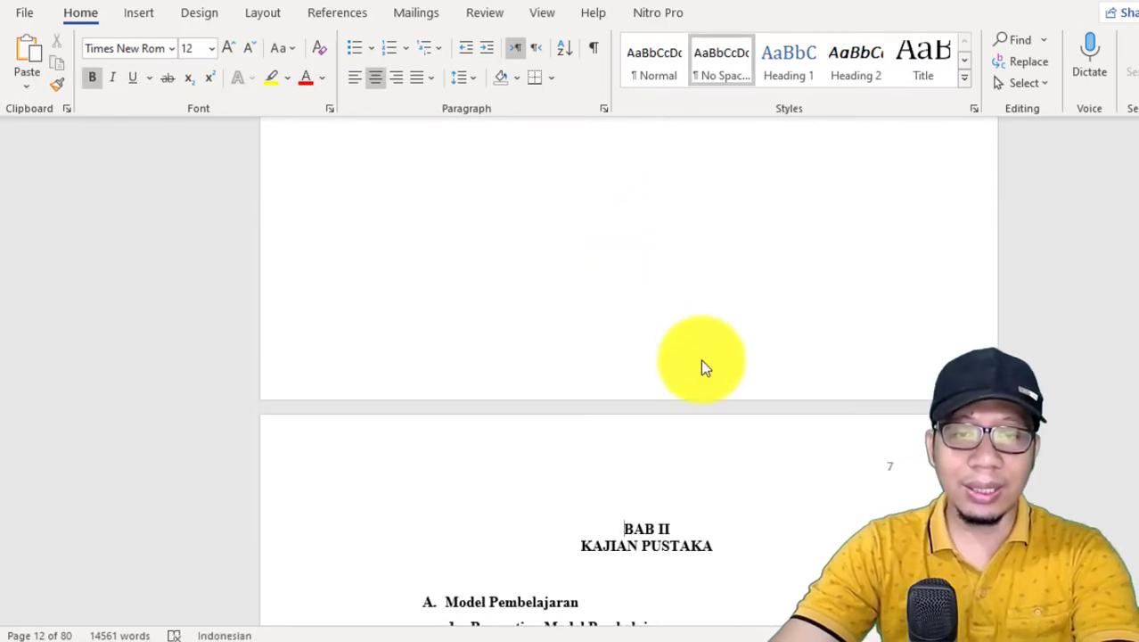
key("BackSpace")
key("BackSpace")
key("BackSpace")
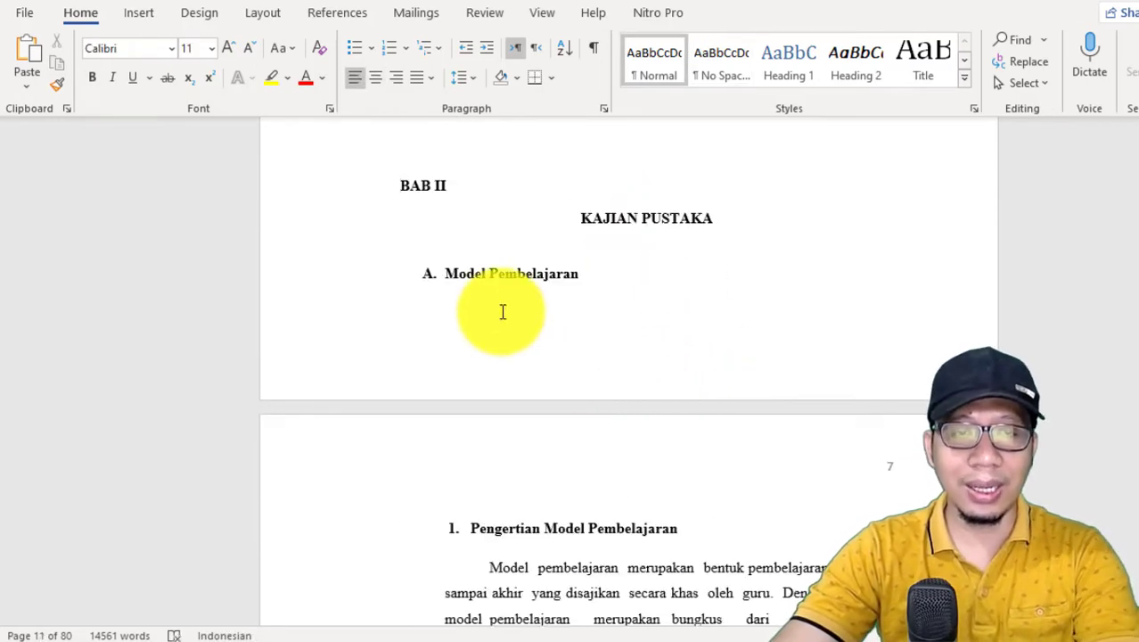
left_click(376, 79)
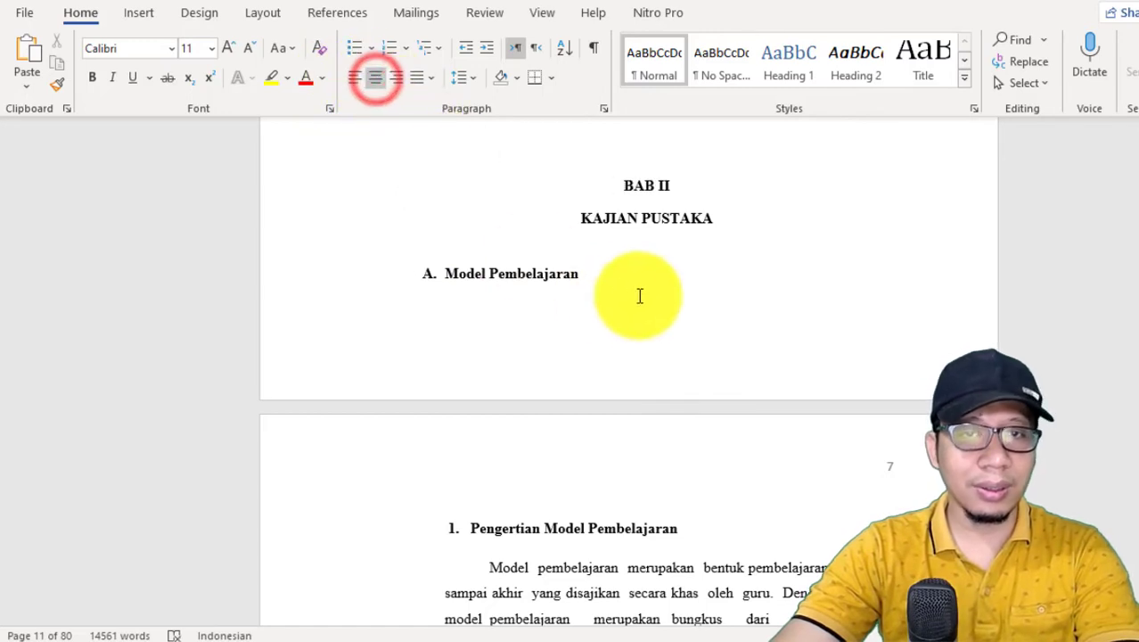
Step: Add blank lines before the BAB II heading until it starts on a new page
key("Return")
key("Return")
key("Return")
key("Return")
key("Return")
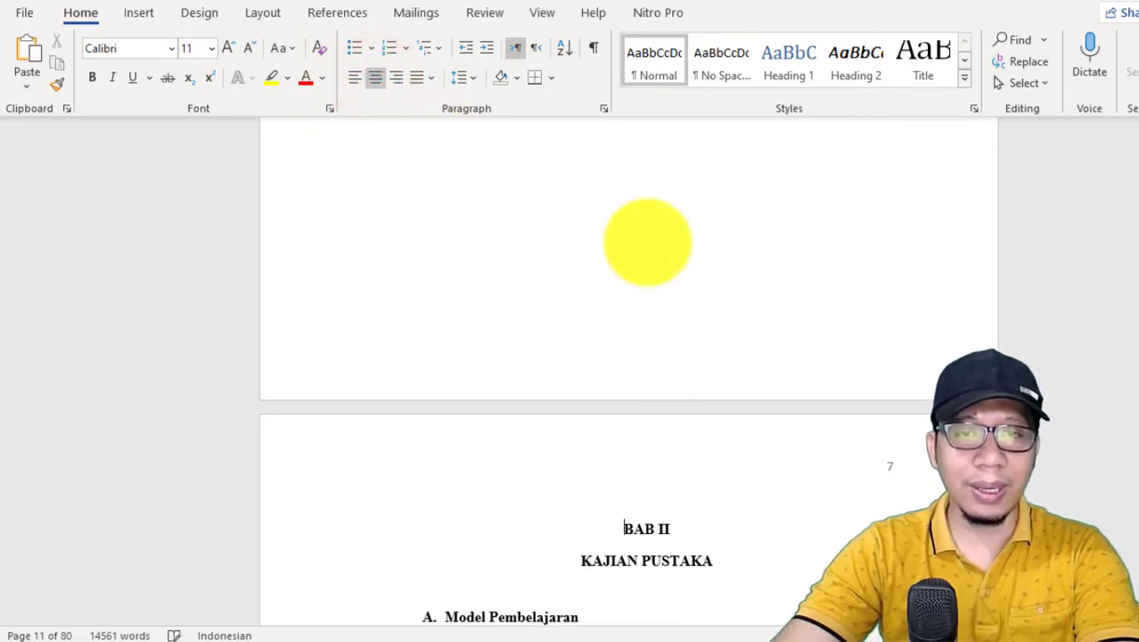
Step: Insert a Next Page section break directly before the BAB II heading
left_click(258, 19)
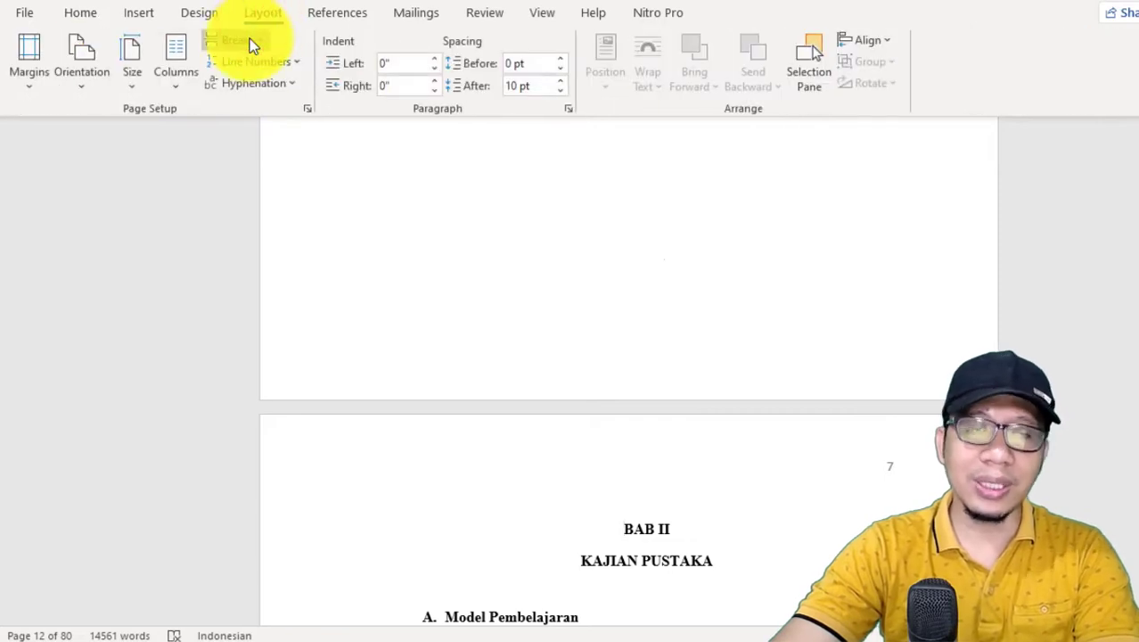
left_click(247, 40)
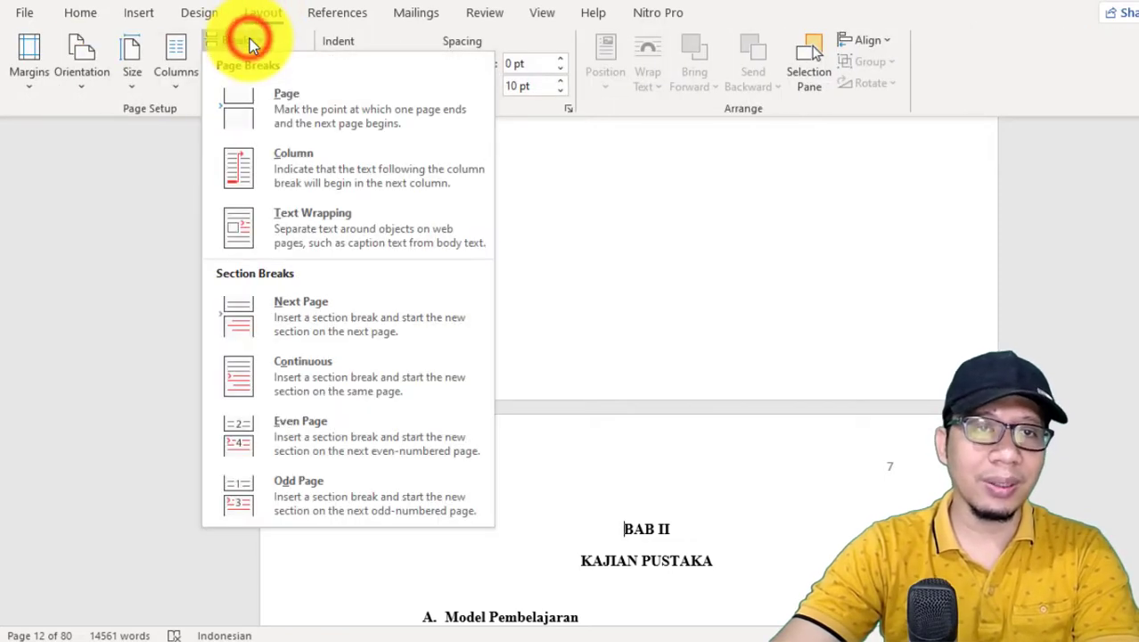
left_click(344, 303)
Step: Set the BAB II section's page numbering to continue from the previous section
scroll(712, 394, "down", 8)
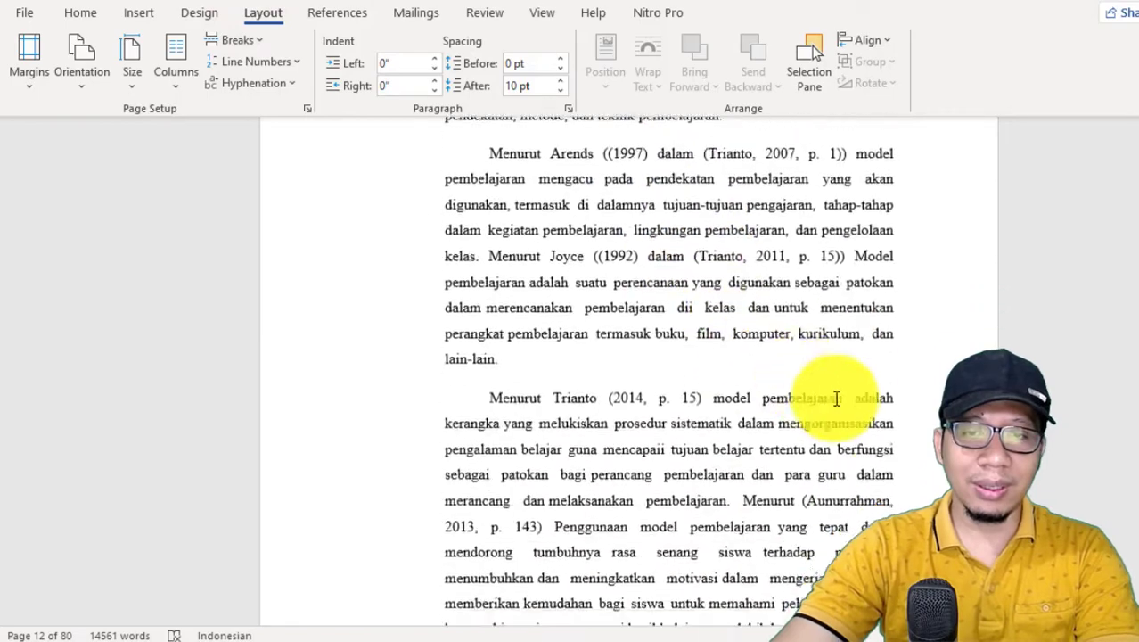
scroll(838, 399, "down", 4)
scroll(691, 318, "up", 6)
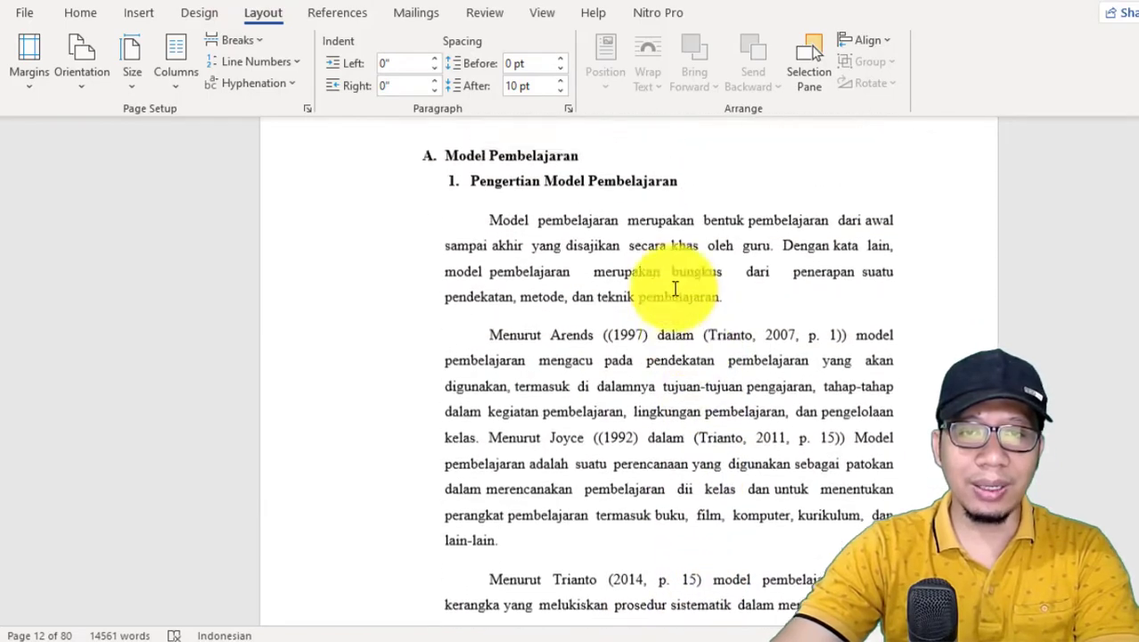
scroll(628, 201, "up", 3)
scroll(651, 258, "down", 10)
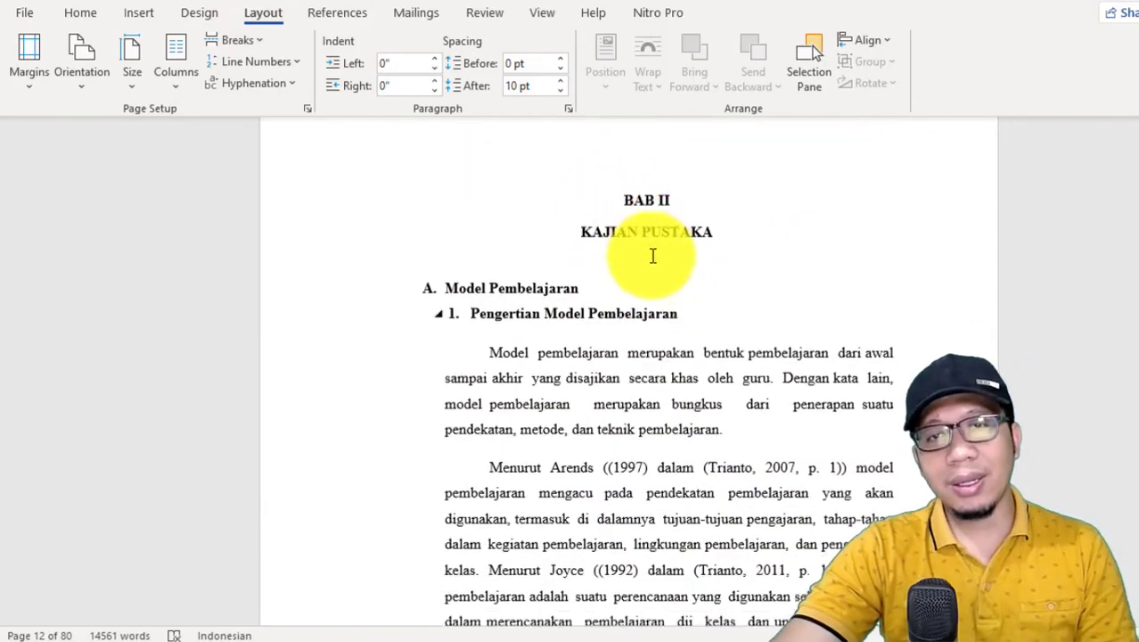
scroll(649, 459, "down", 5)
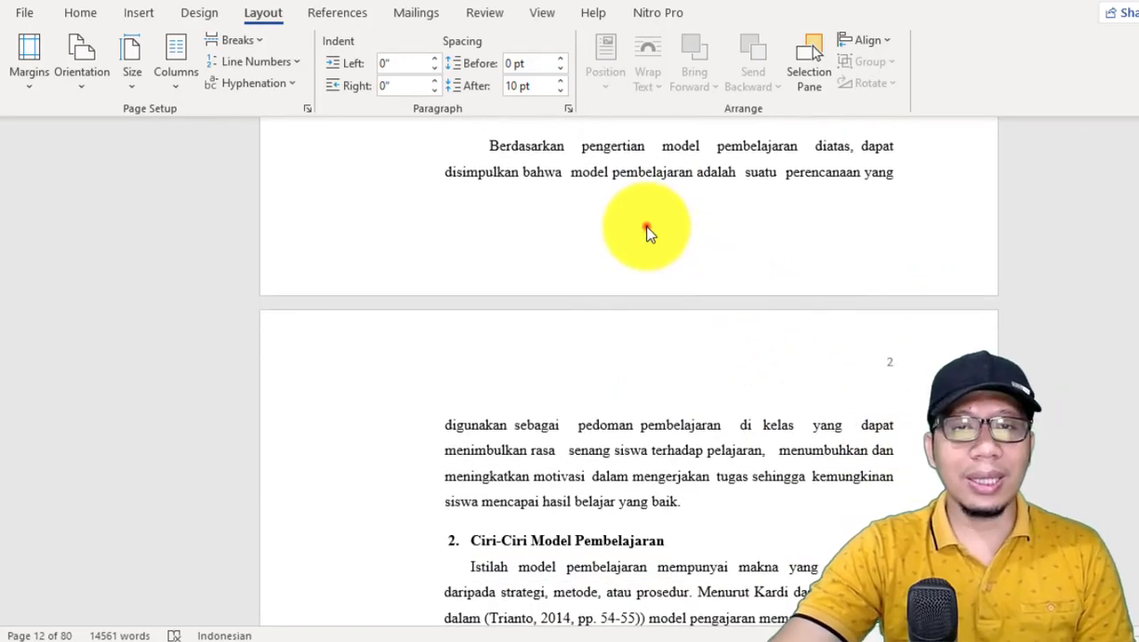
double_click(647, 230)
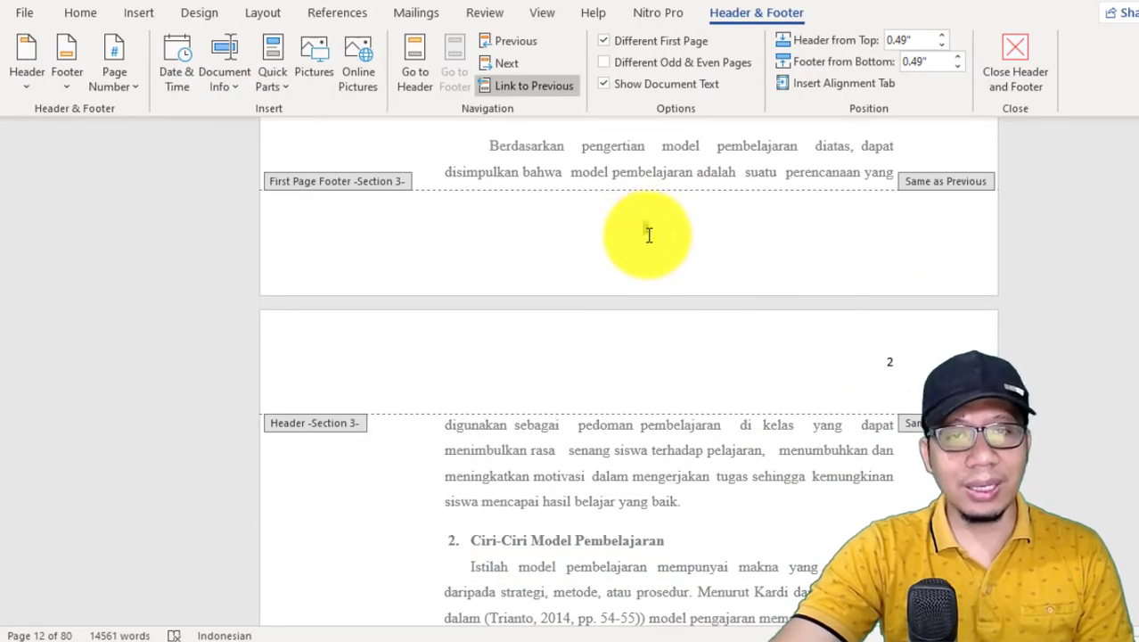
left_click(130, 85)
mouse_move(238, 116)
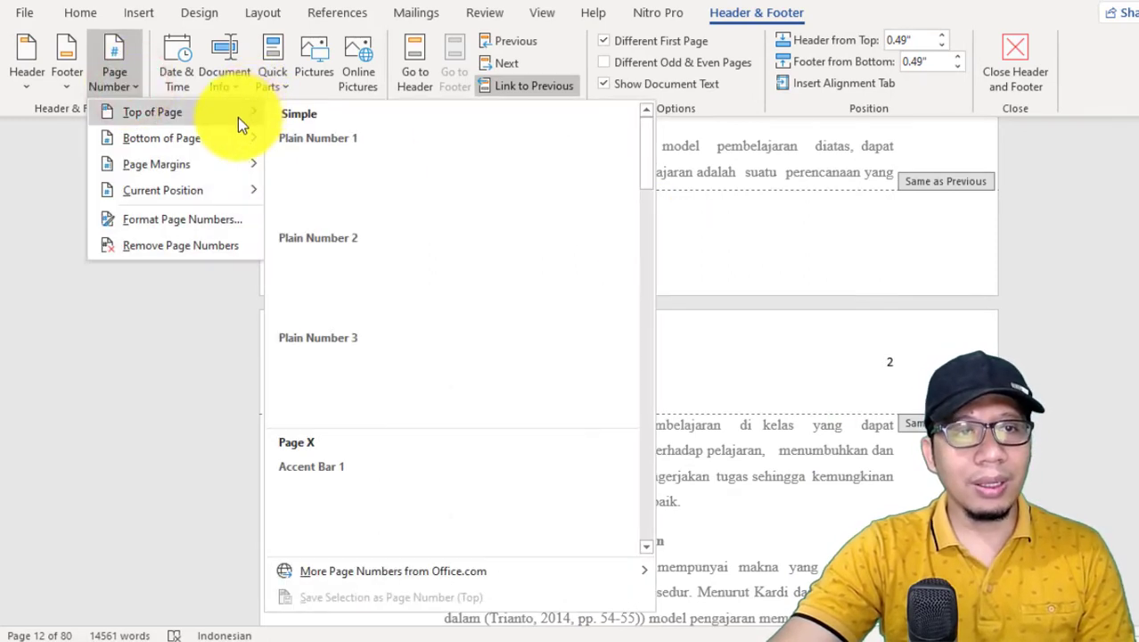
left_click(185, 222)
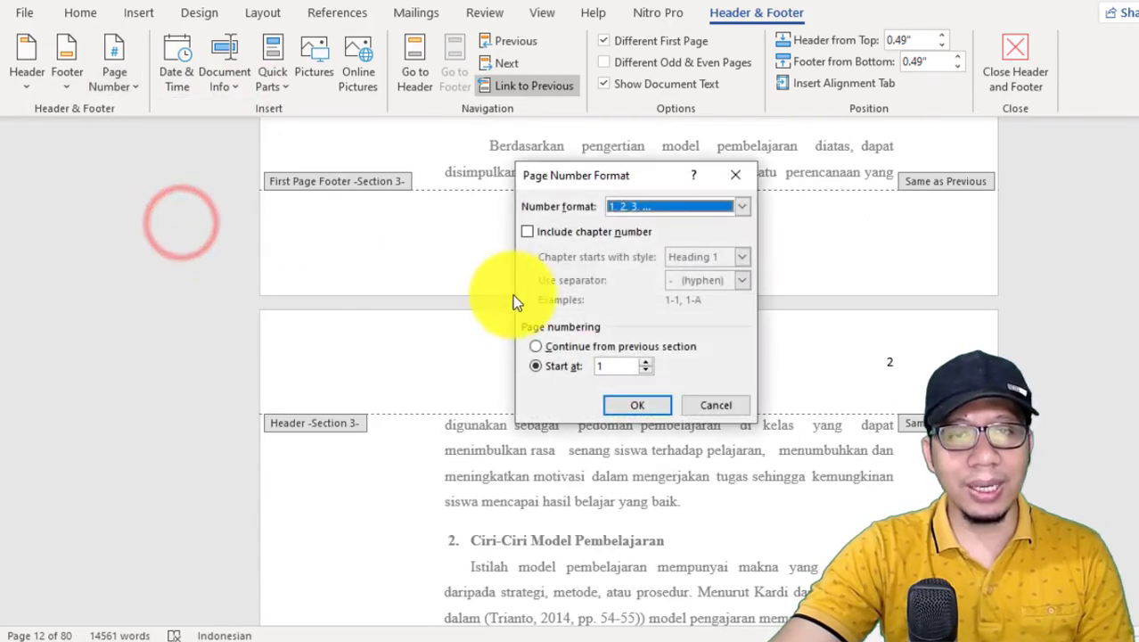
left_click(538, 346)
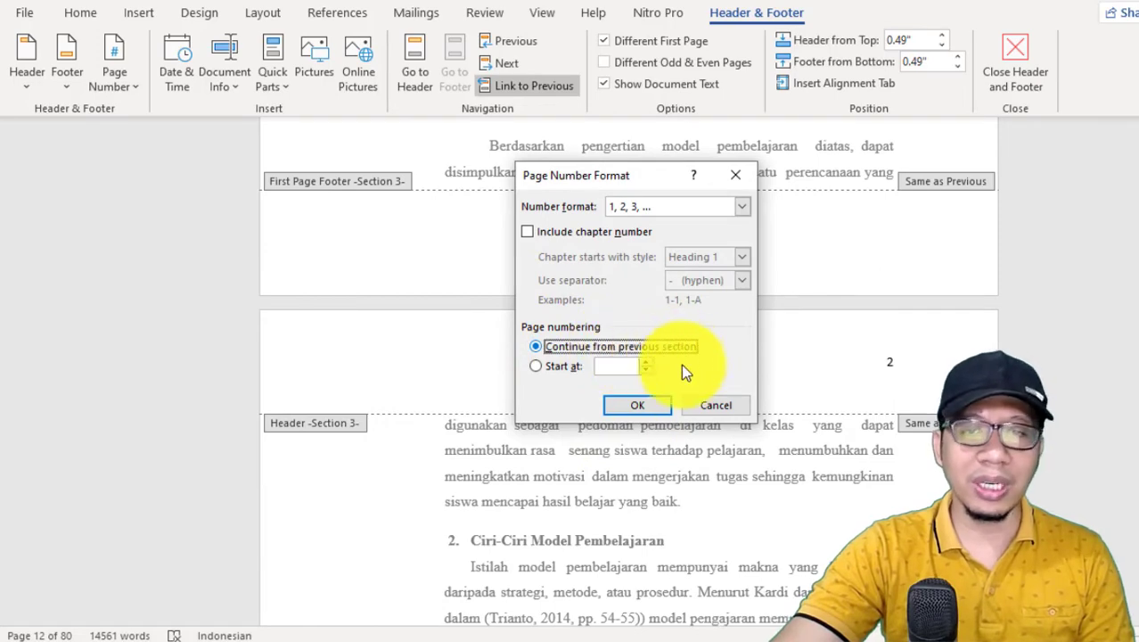
left_click(641, 405)
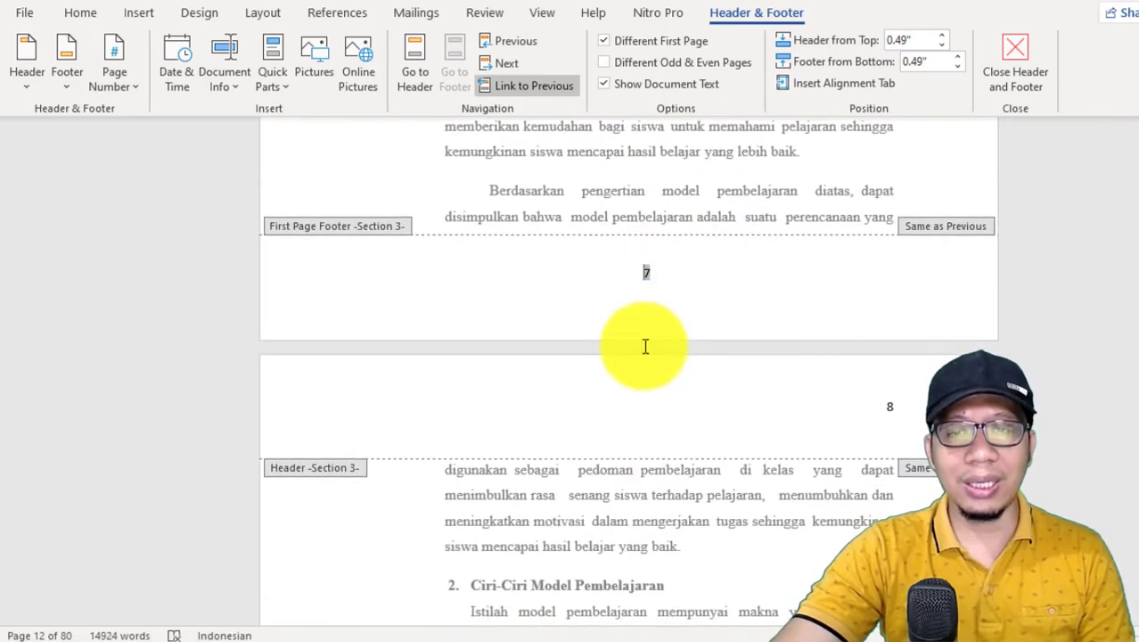
Step: Check the header page numbers on the following BAB II pages and return to the body text
scroll(900, 397, "down", 6)
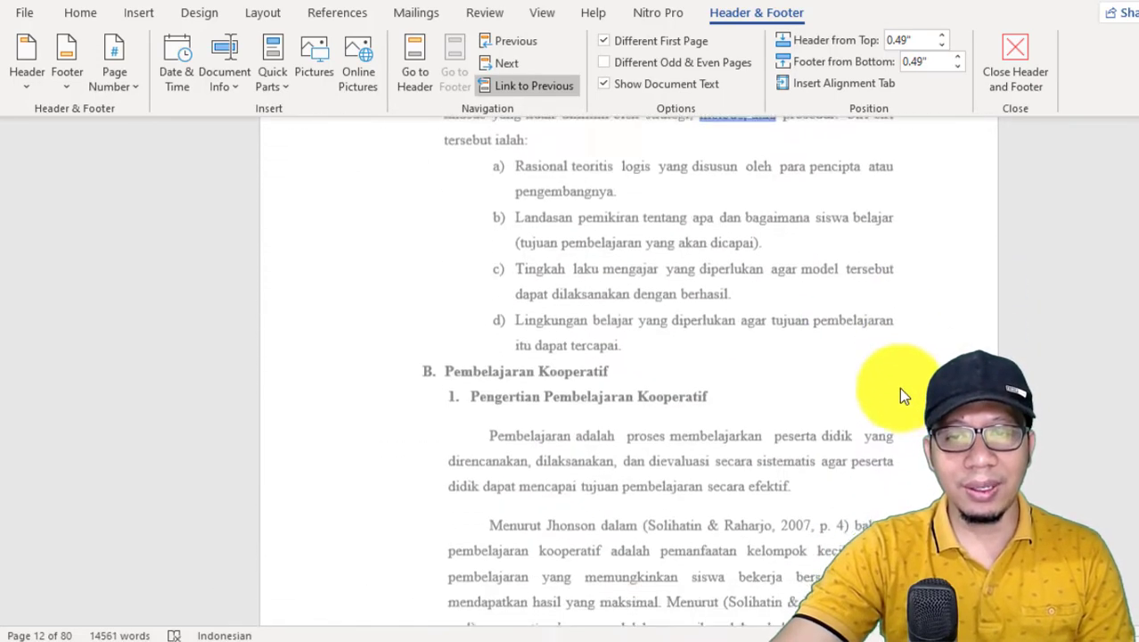
scroll(900, 393, "down", 15)
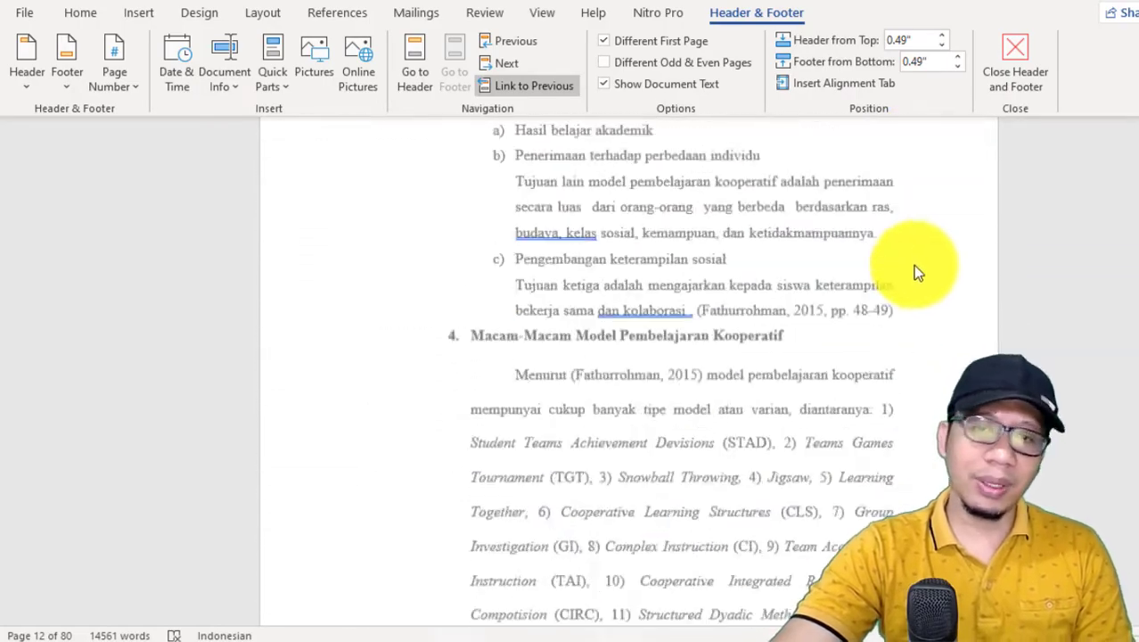
scroll(915, 270, "down", 20)
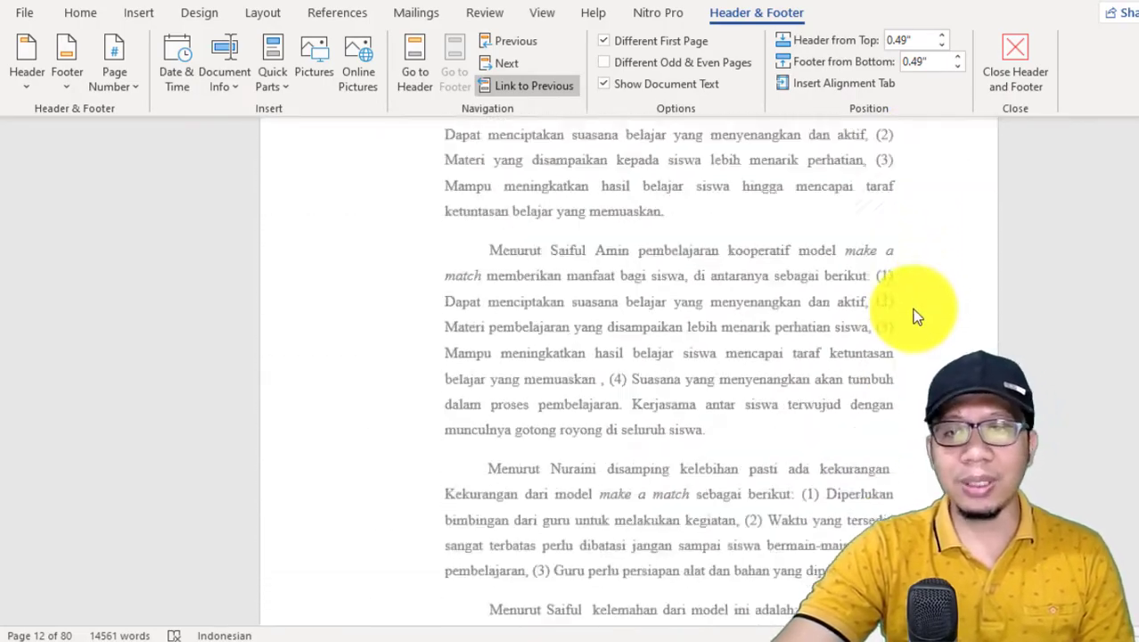
scroll(915, 321, "down", 20)
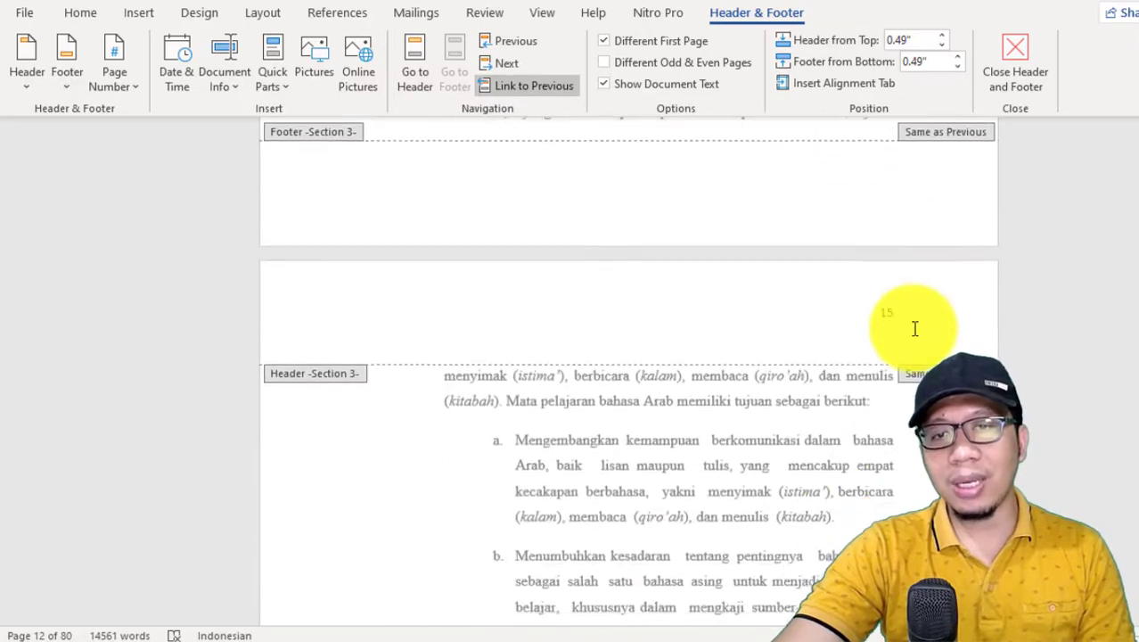
scroll(914, 328, "down", 10)
double_click(797, 357)
scroll(797, 358, "down", 5)
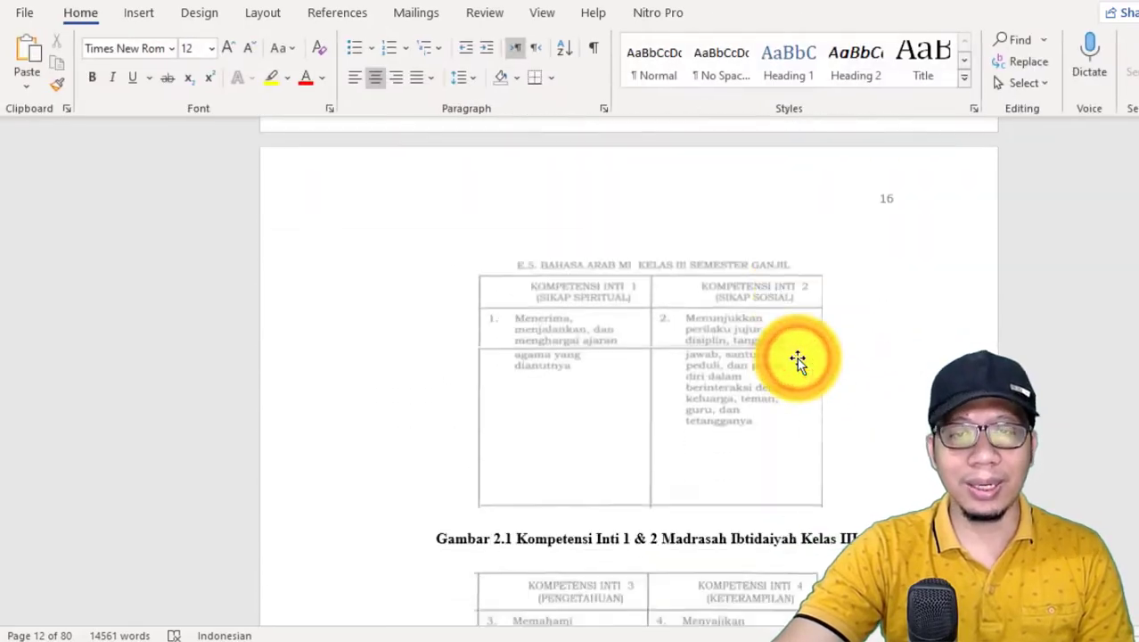
Step: Insert a Next Page section break directly before the BAB IV heading
scroll(796, 358, "down", 15)
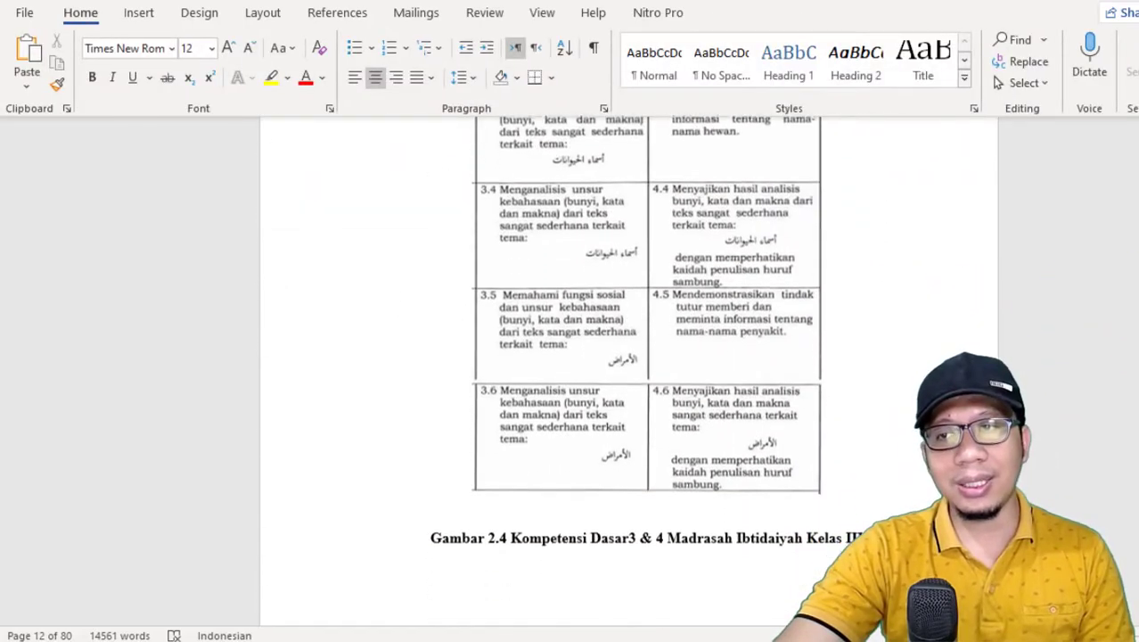
scroll(629, 357, "down", 20)
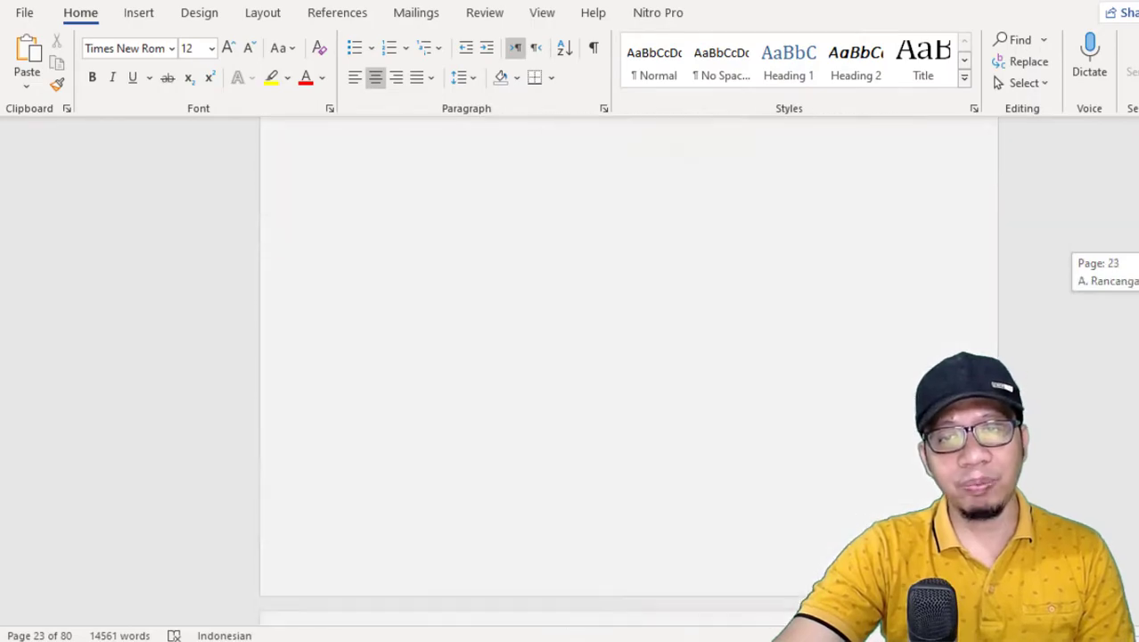
scroll(628, 356, "down", 20)
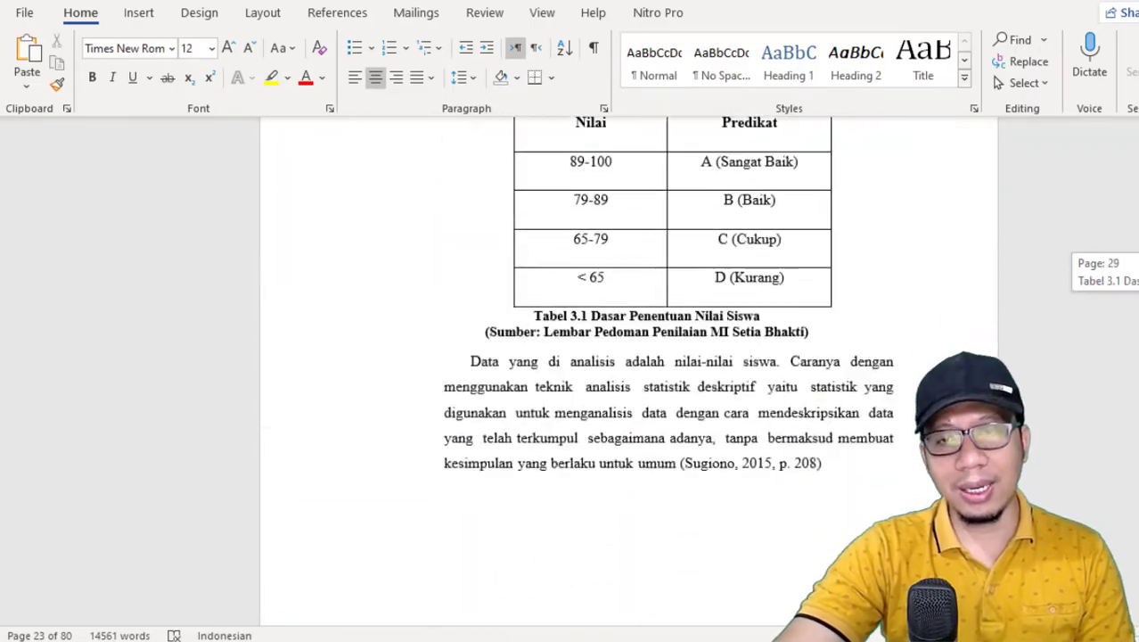
scroll(628, 356, "down", 10)
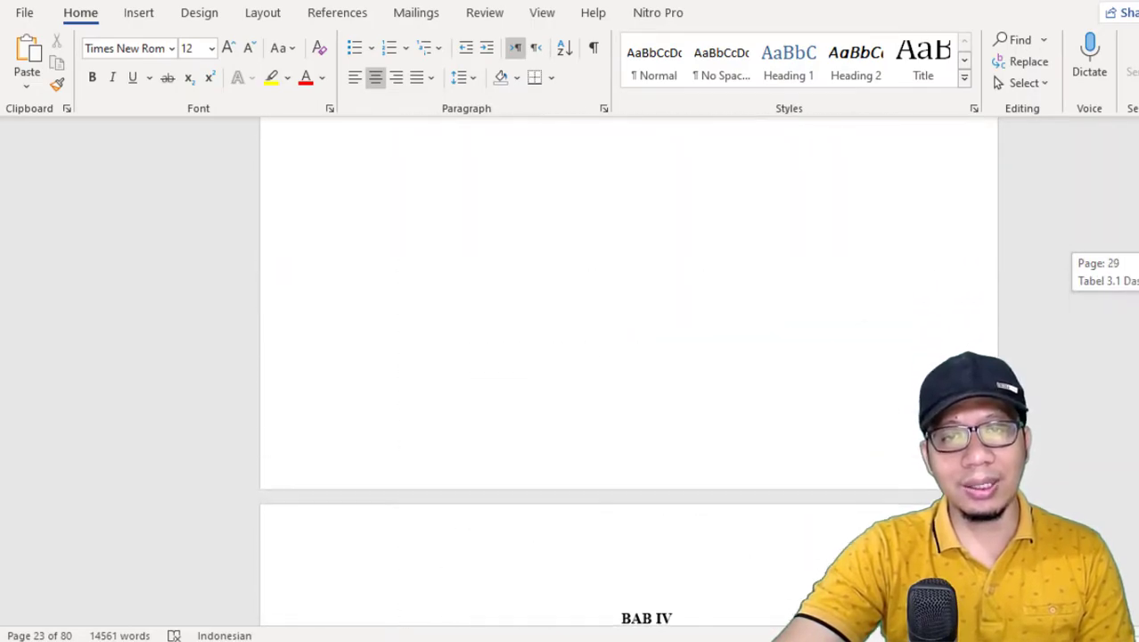
scroll(767, 369, "down", 4)
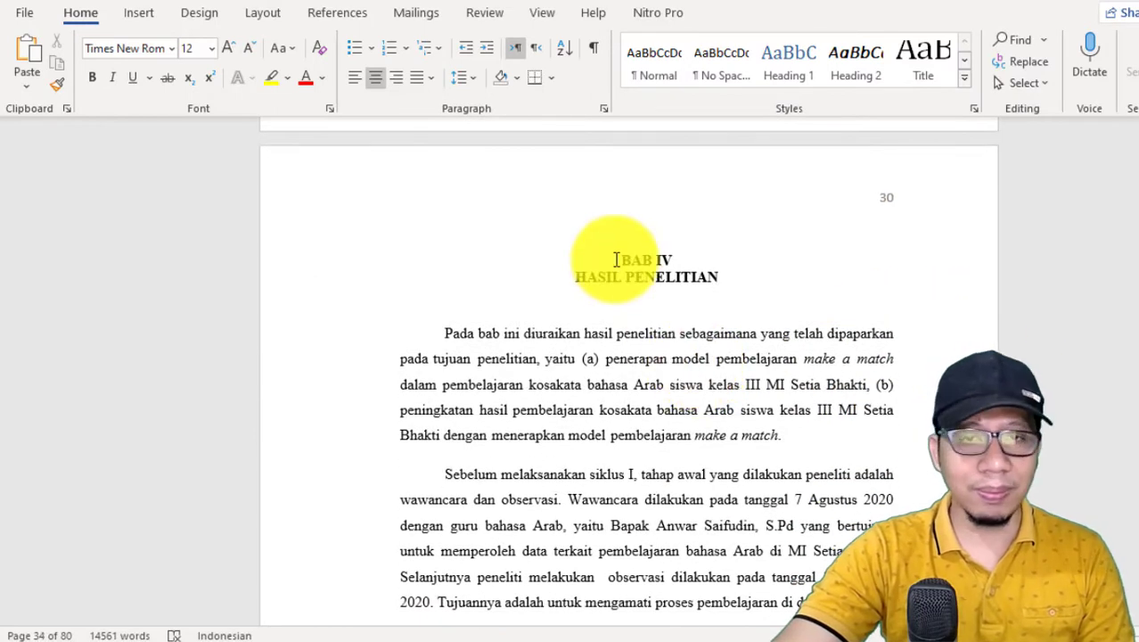
double_click(627, 258)
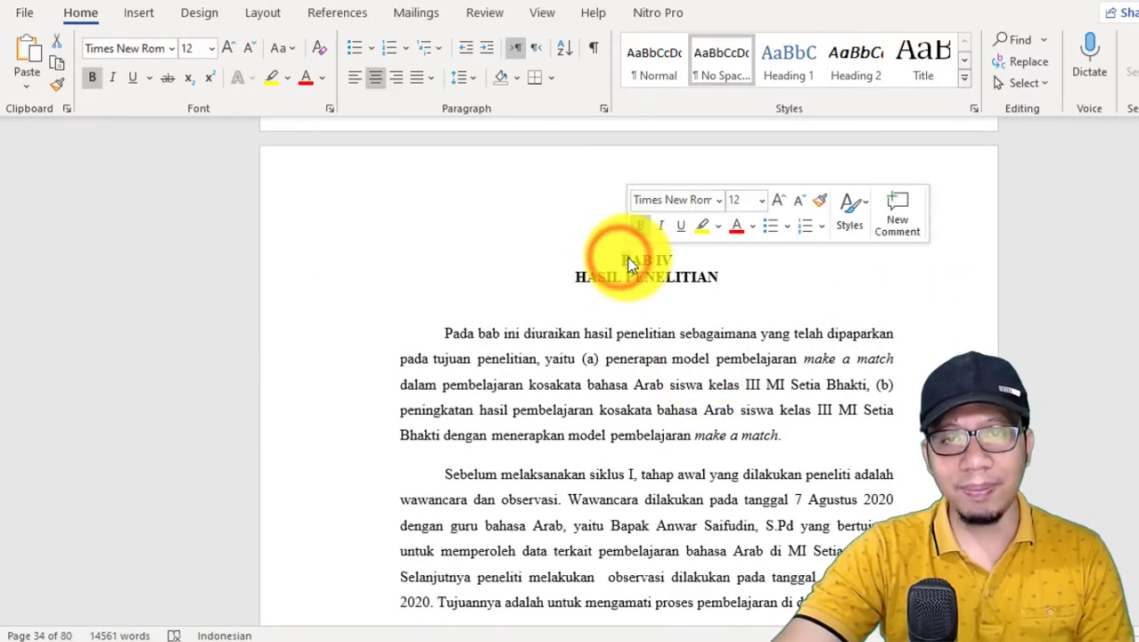
left_click(624, 259)
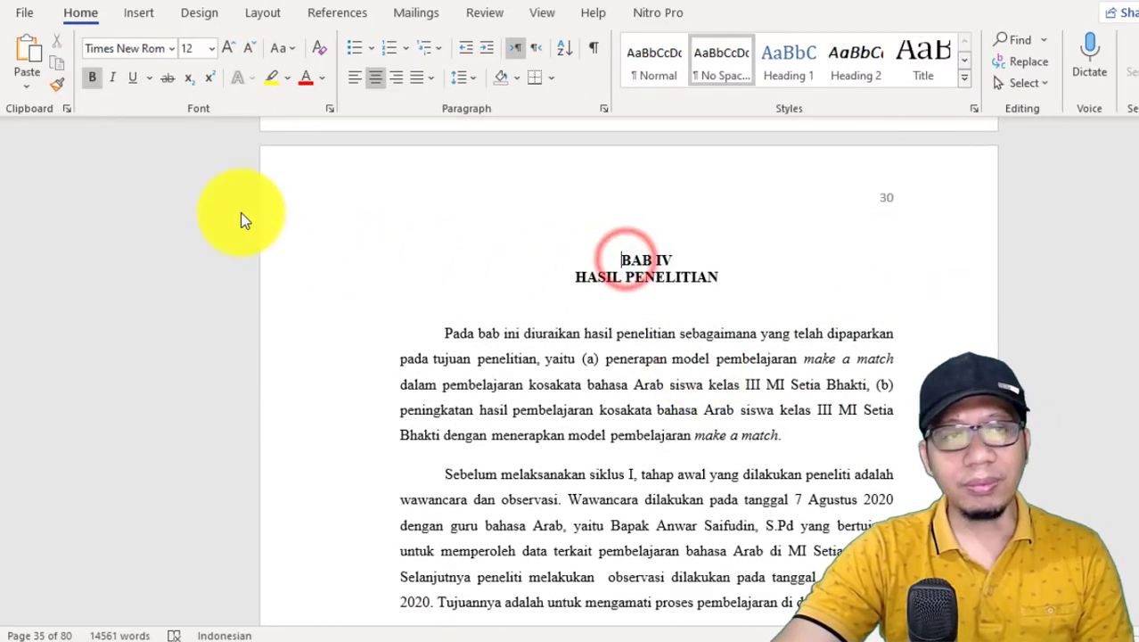
left_click(264, 15)
left_click(258, 44)
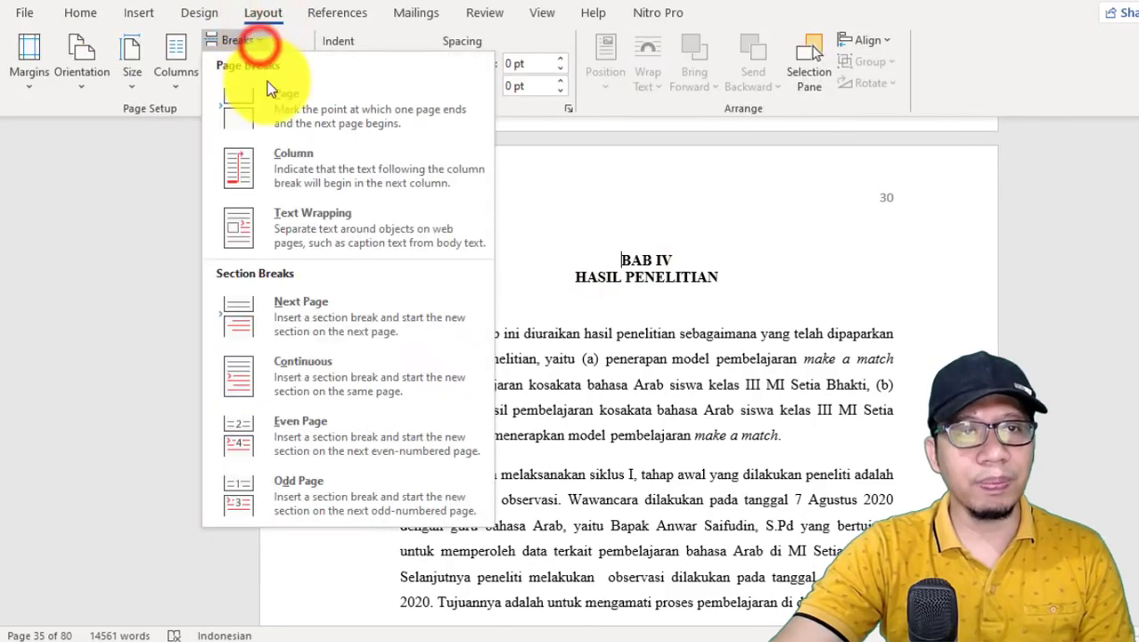
left_click(341, 318)
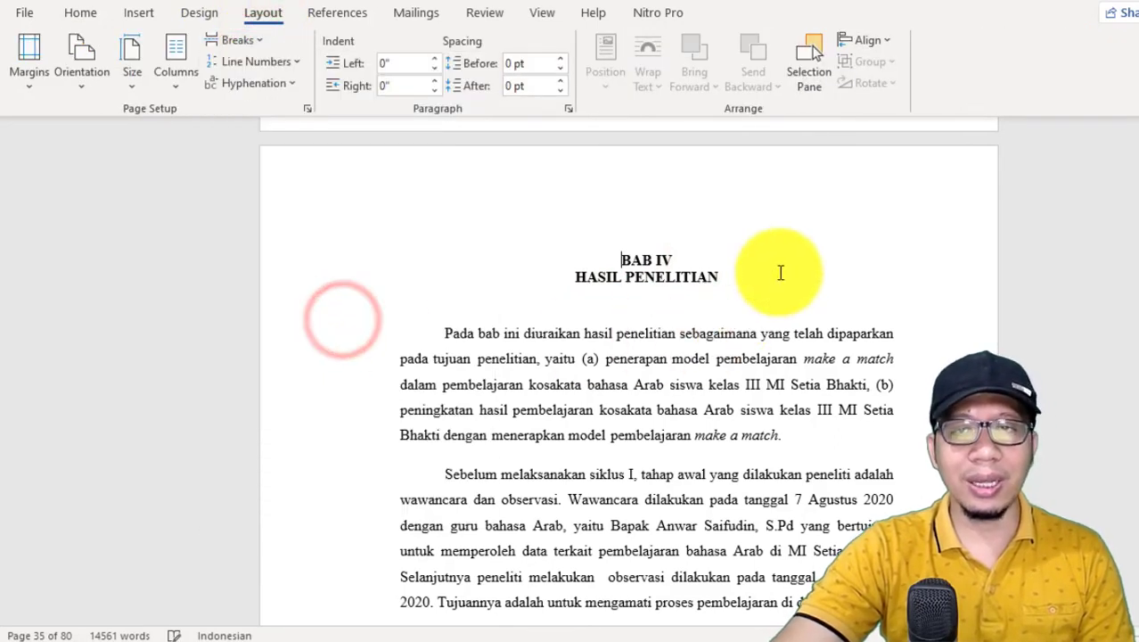
Step: Check the BAB IV section's page numbers and its page number format settings, and return to the body text
scroll(930, 214, "down", 15)
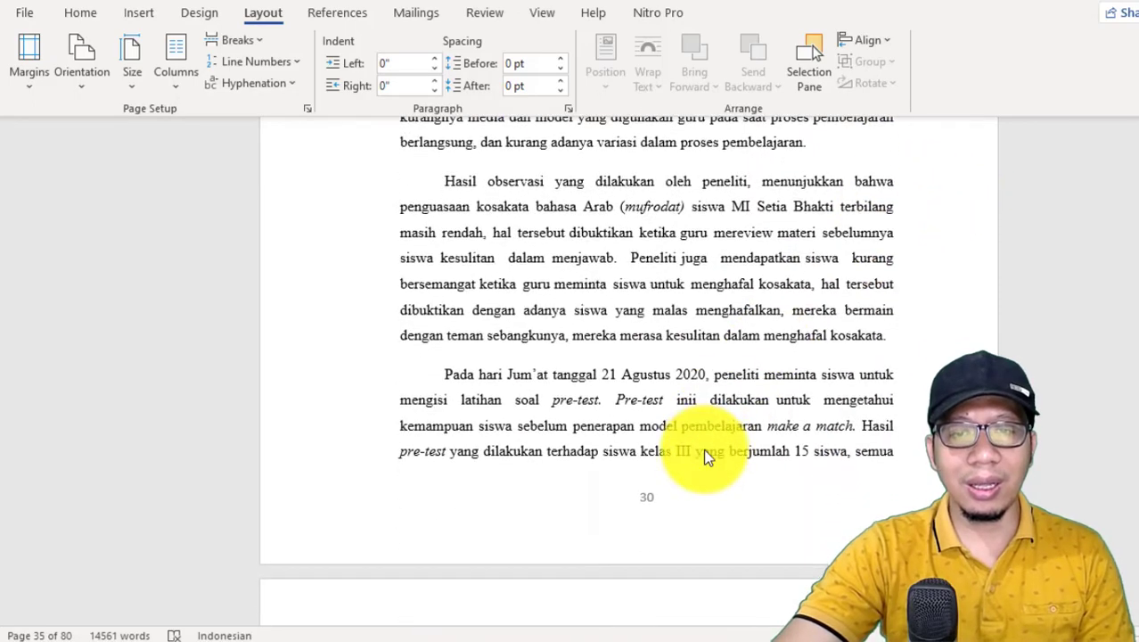
scroll(648, 203, "down", 1)
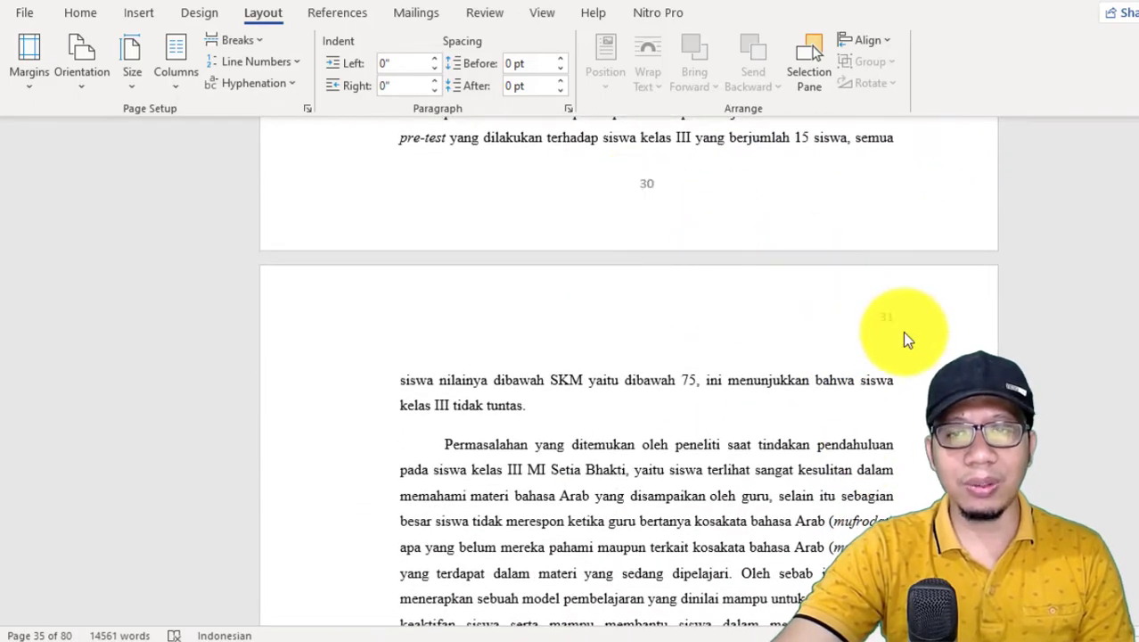
double_click(646, 190)
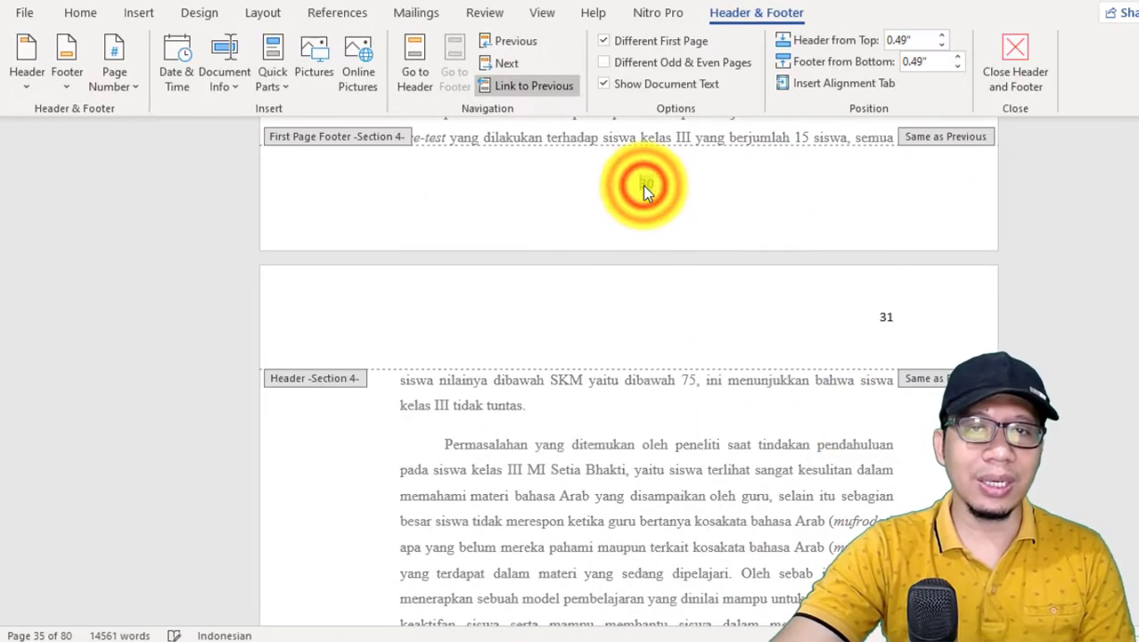
left_click(104, 93)
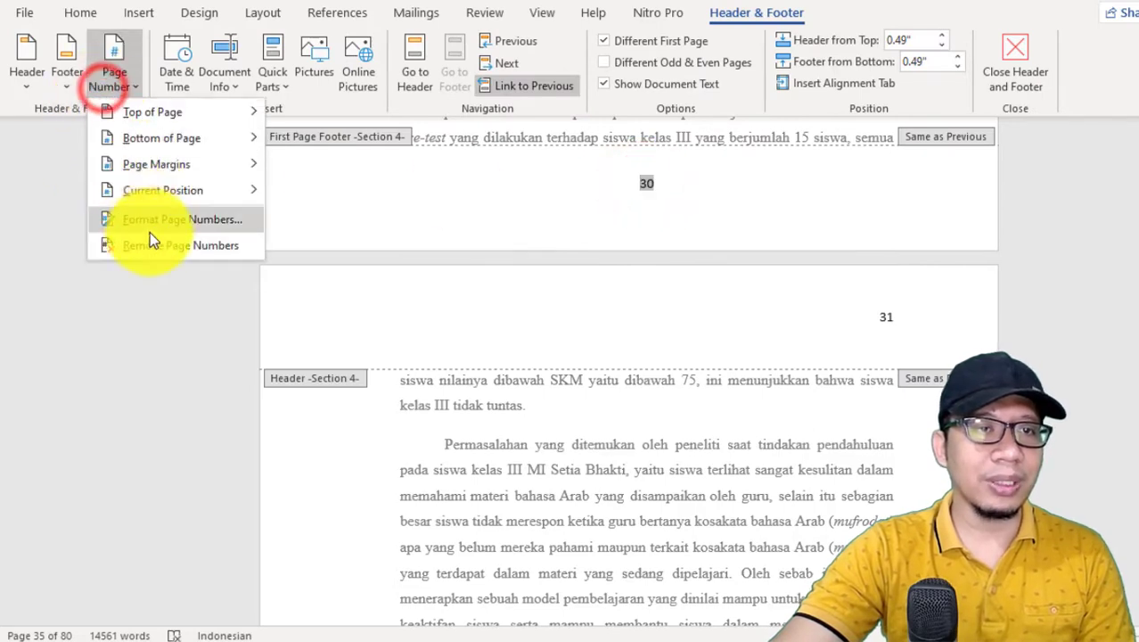
left_click(159, 219)
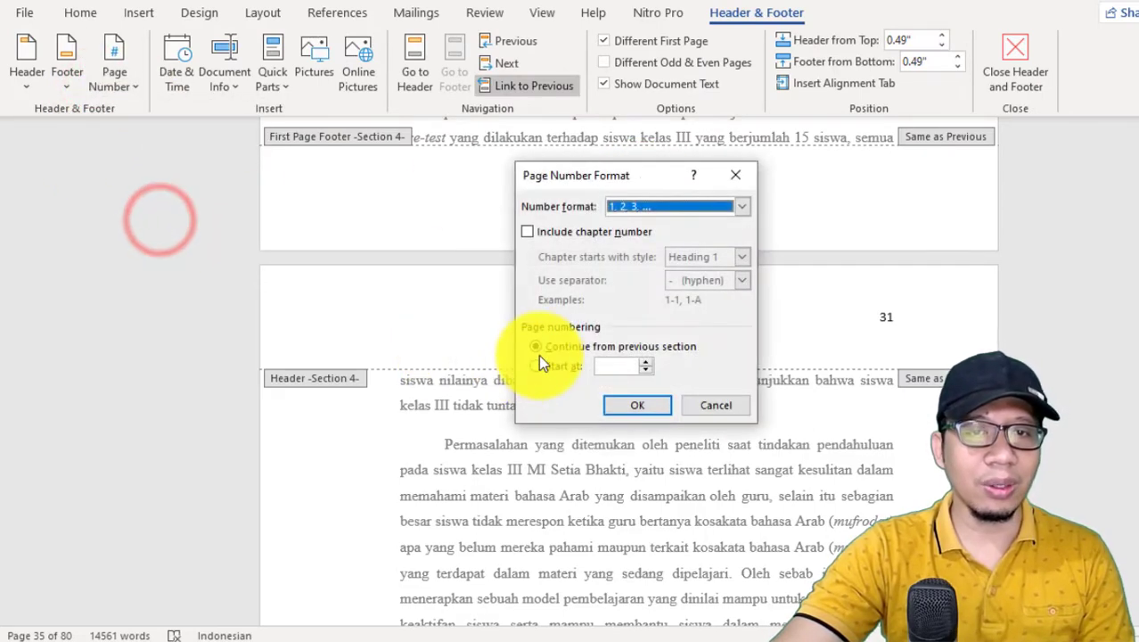
left_click(732, 179)
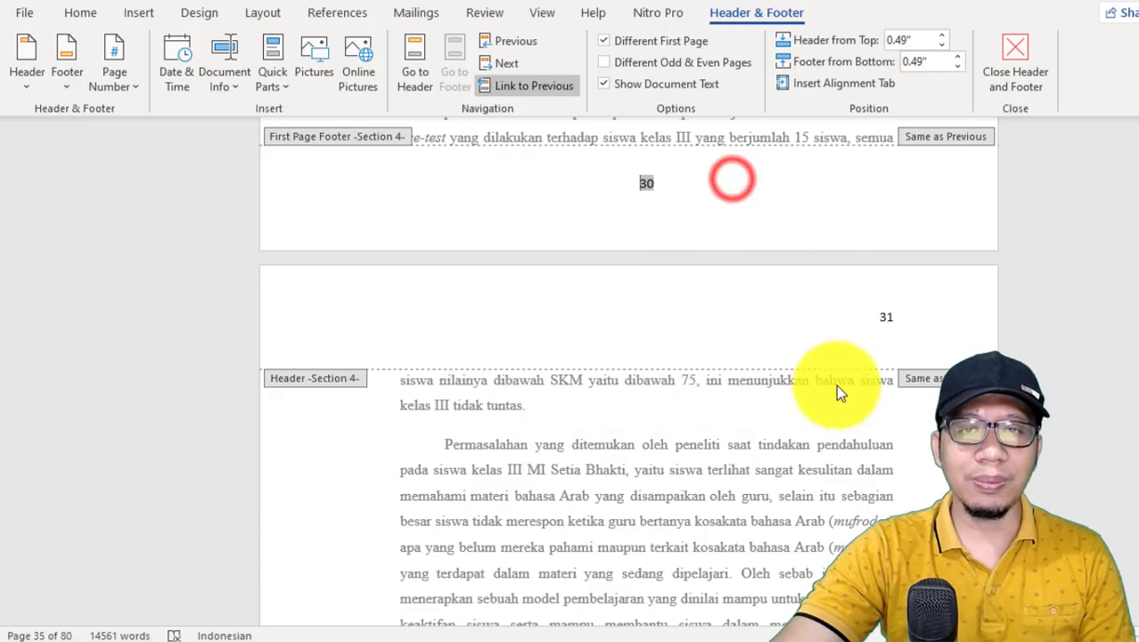
double_click(956, 220)
left_click(800, 54)
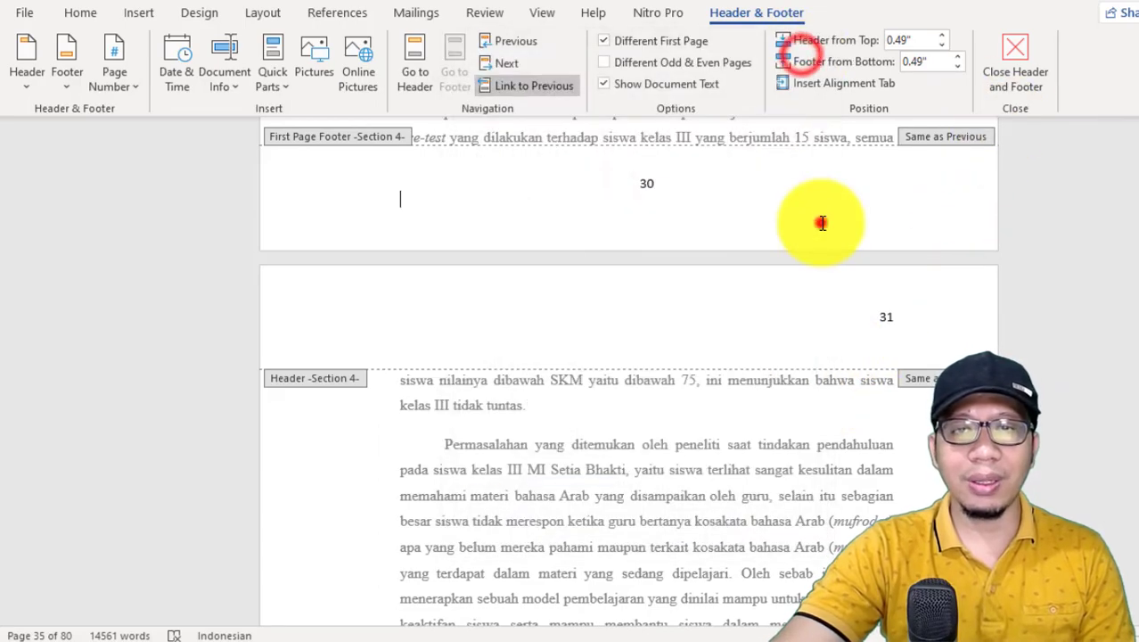
double_click(719, 524)
Step: Insert a Next Page section break directly before the BAB V heading
scroll(775, 503, "down", 10)
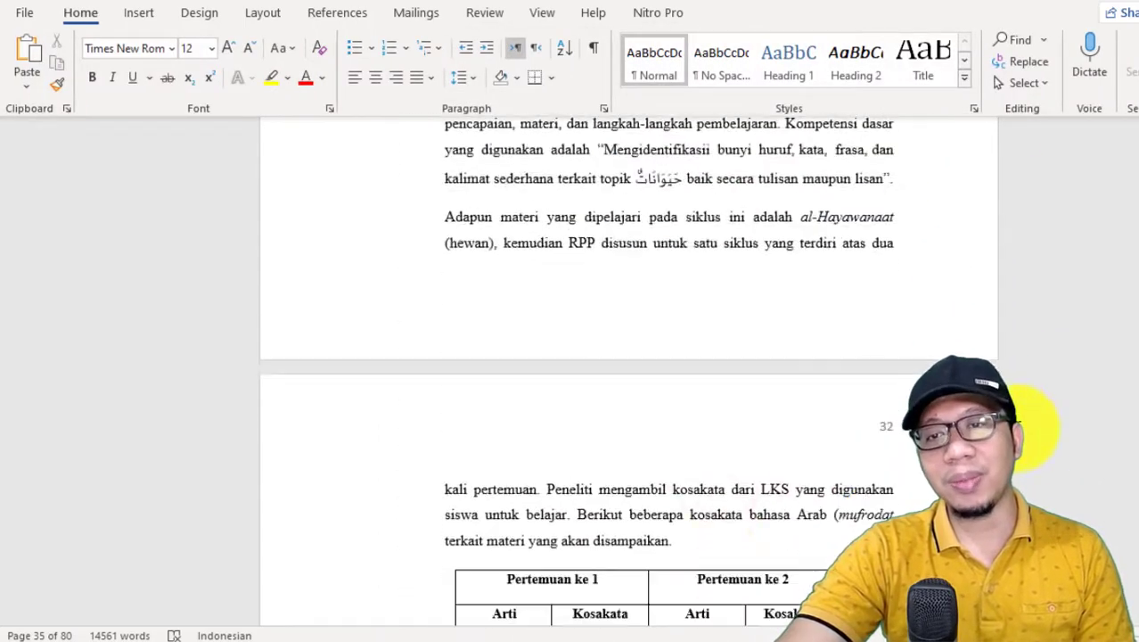
scroll(904, 304, "down", 15)
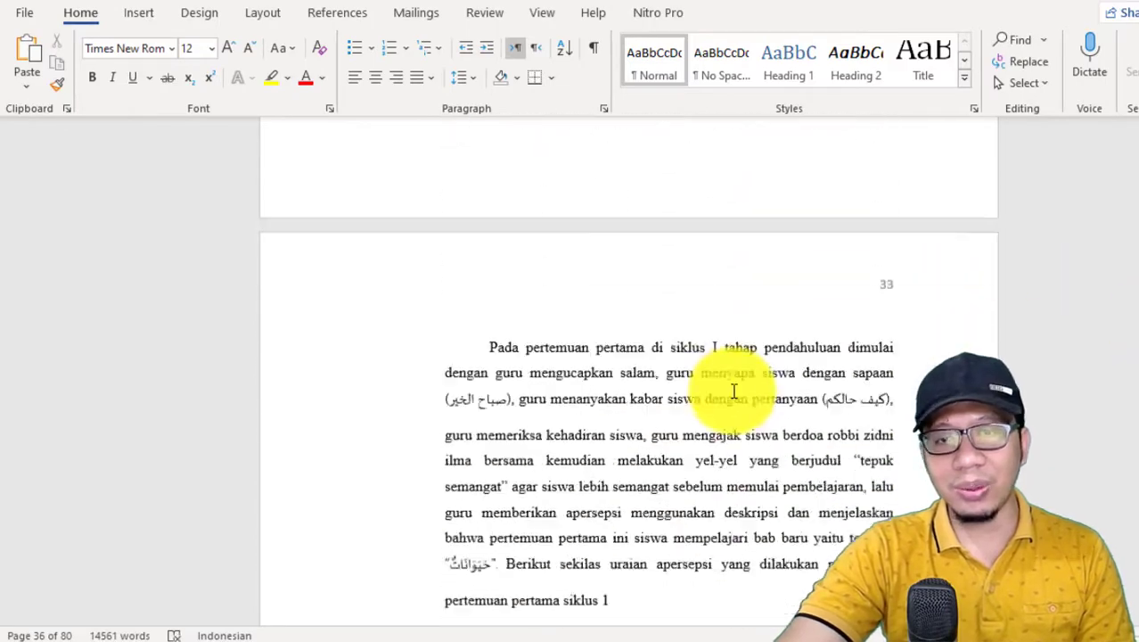
scroll(672, 415, "down", 10)
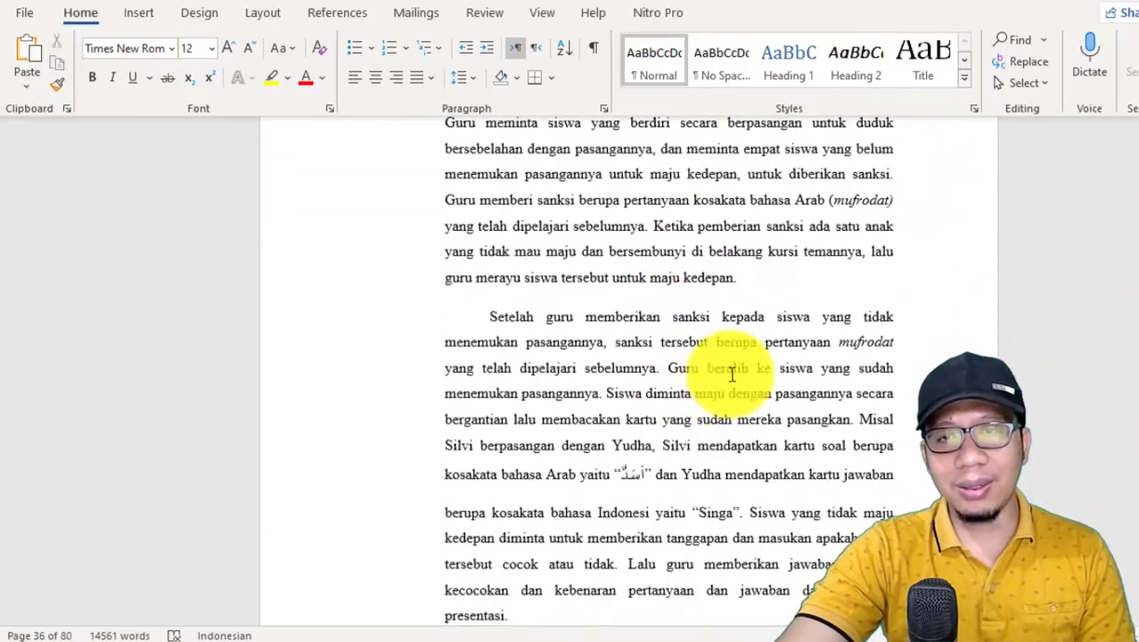
scroll(785, 334, "up", 4)
scroll(671, 369, "down", 3)
left_click_drag(1138, 360, 1138, 538)
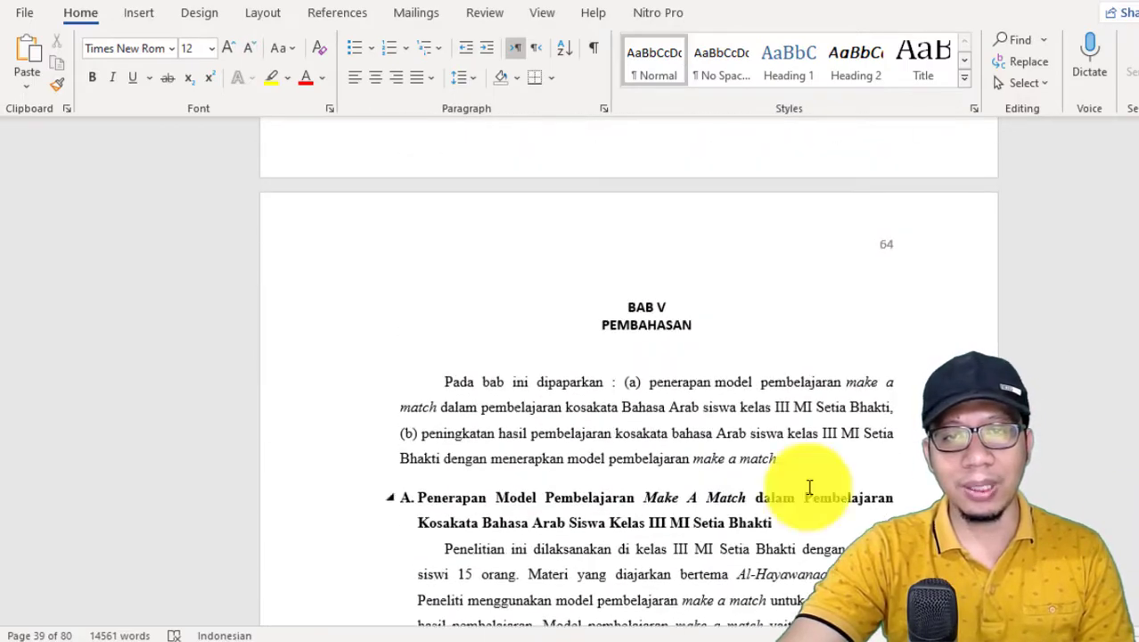
left_click(624, 306)
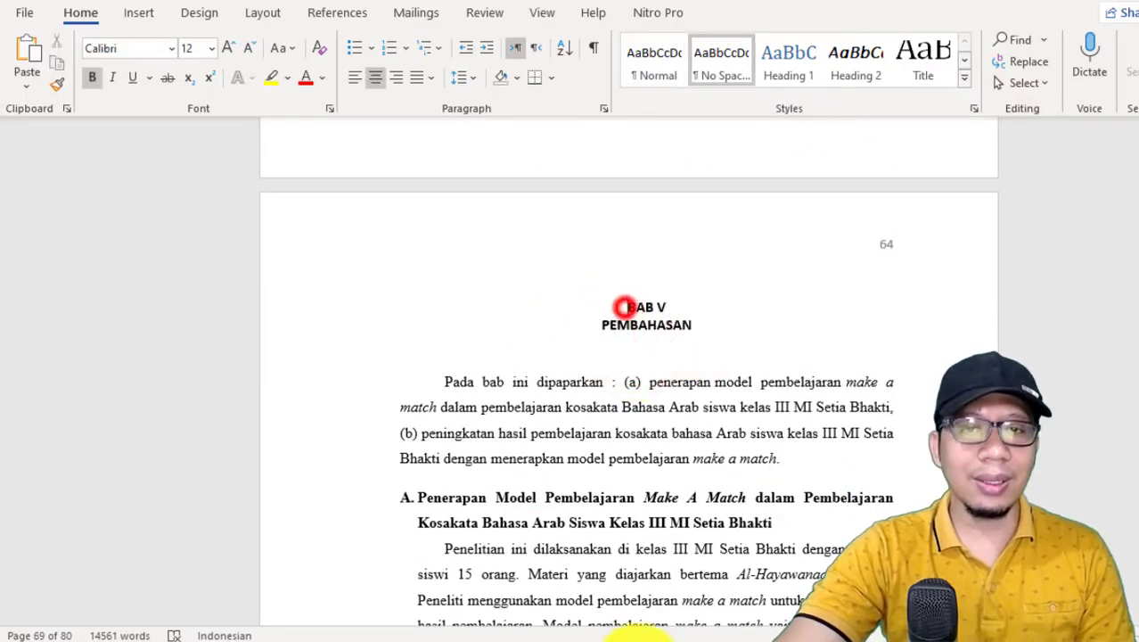
left_click(252, 21)
left_click(237, 40)
left_click(324, 335)
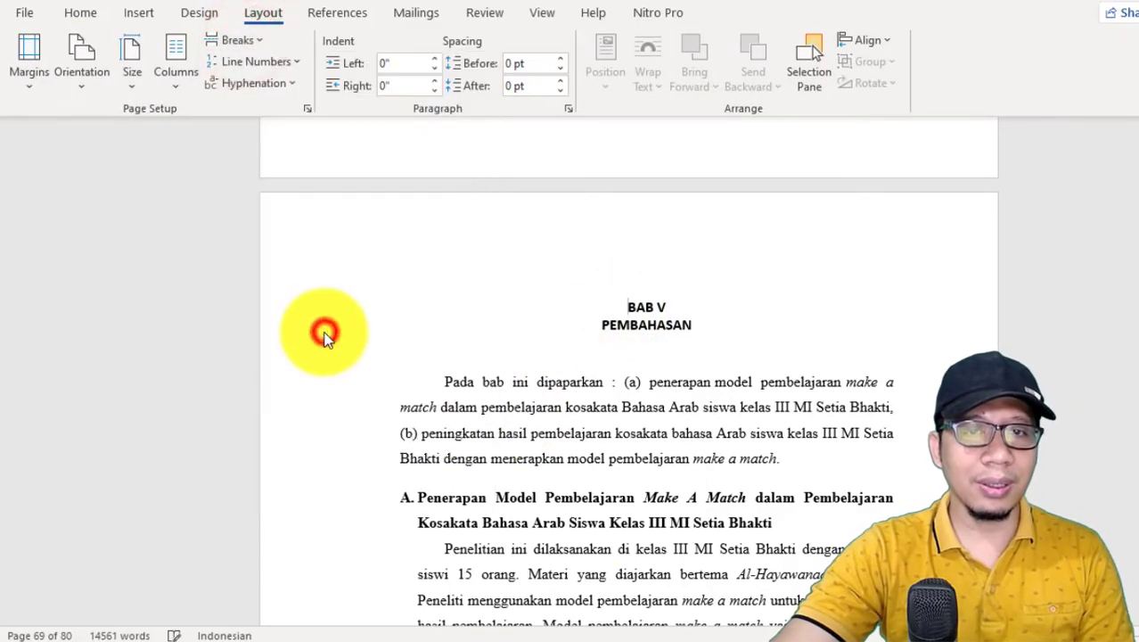
Step: Check the page numbers on the BAB V pages and those that follow, and return to the thesis title page
scroll(796, 357, "down", 10)
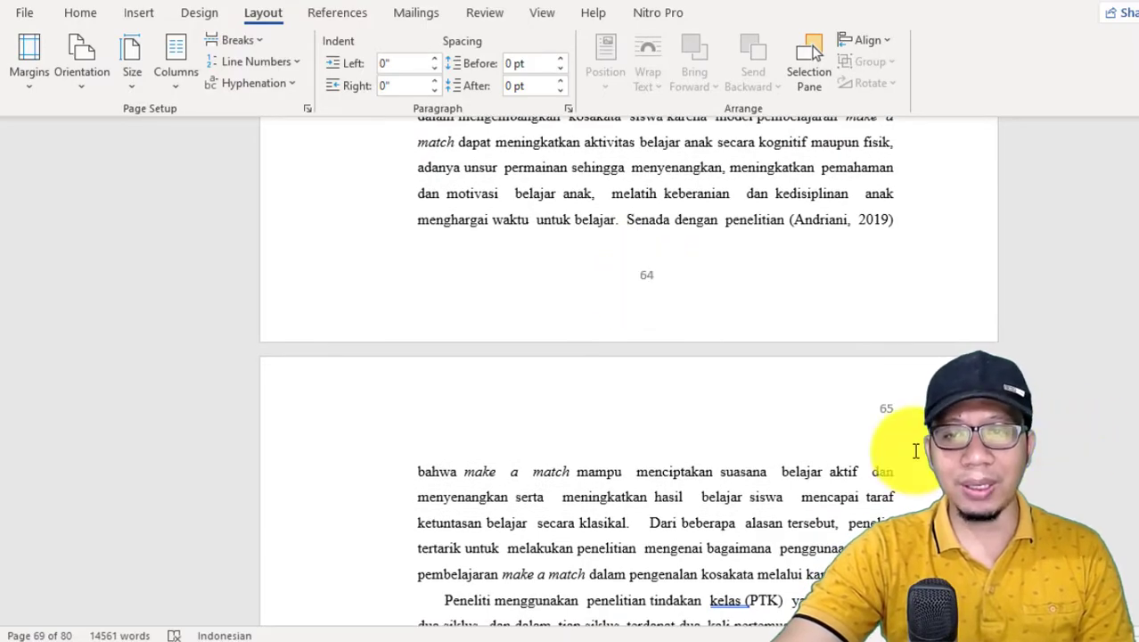
scroll(1118, 499, "down", 20)
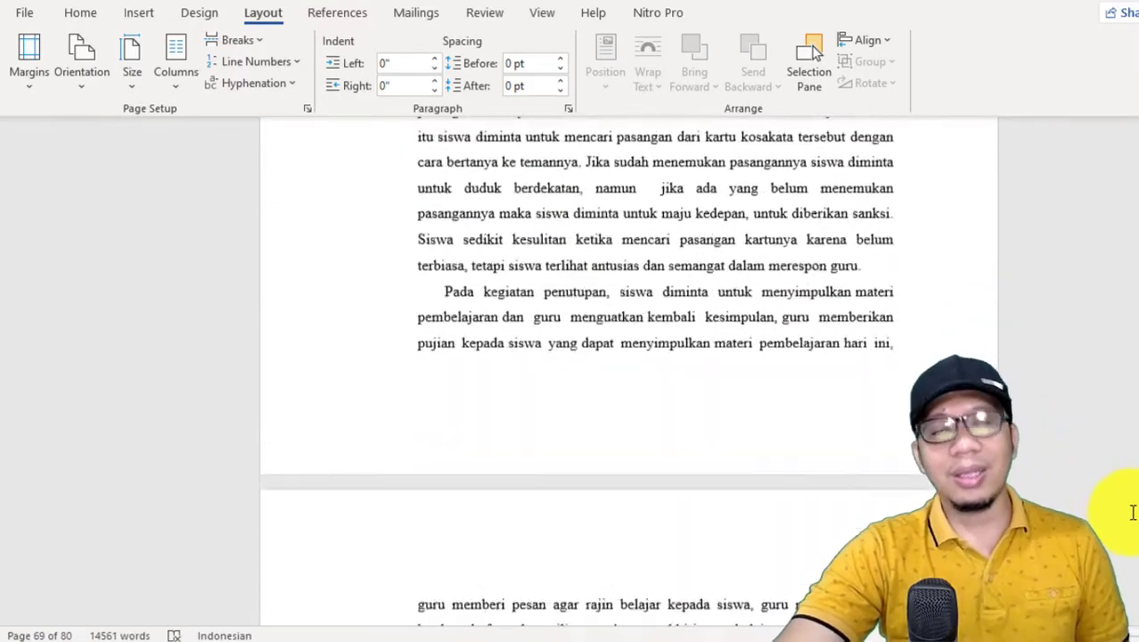
scroll(1124, 550, "down", 20)
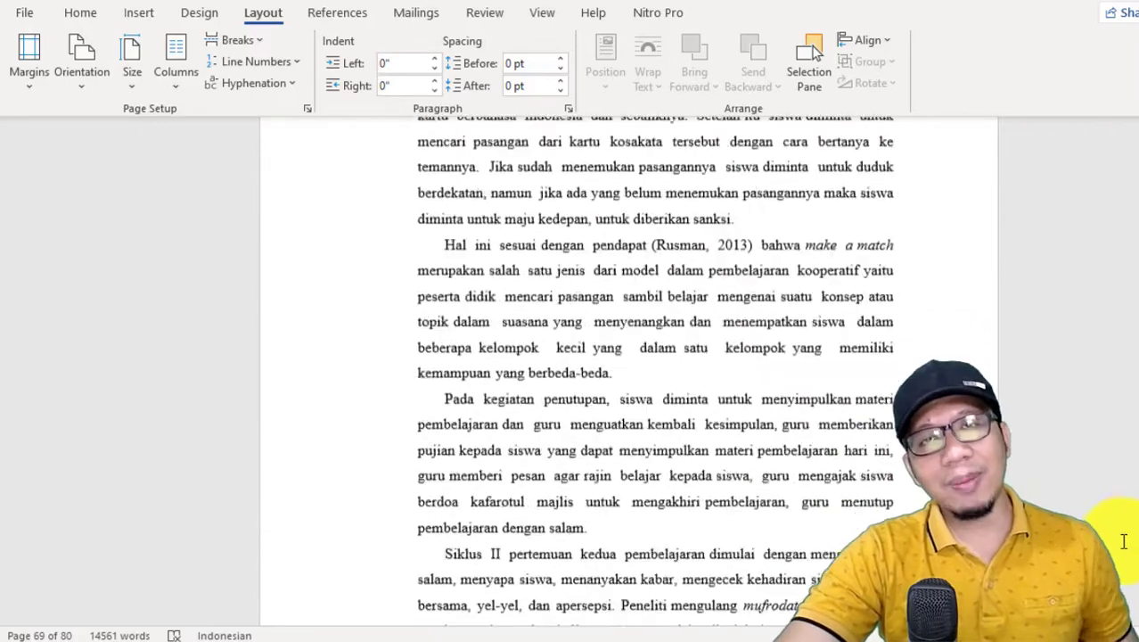
scroll(1118, 559, "down", 10)
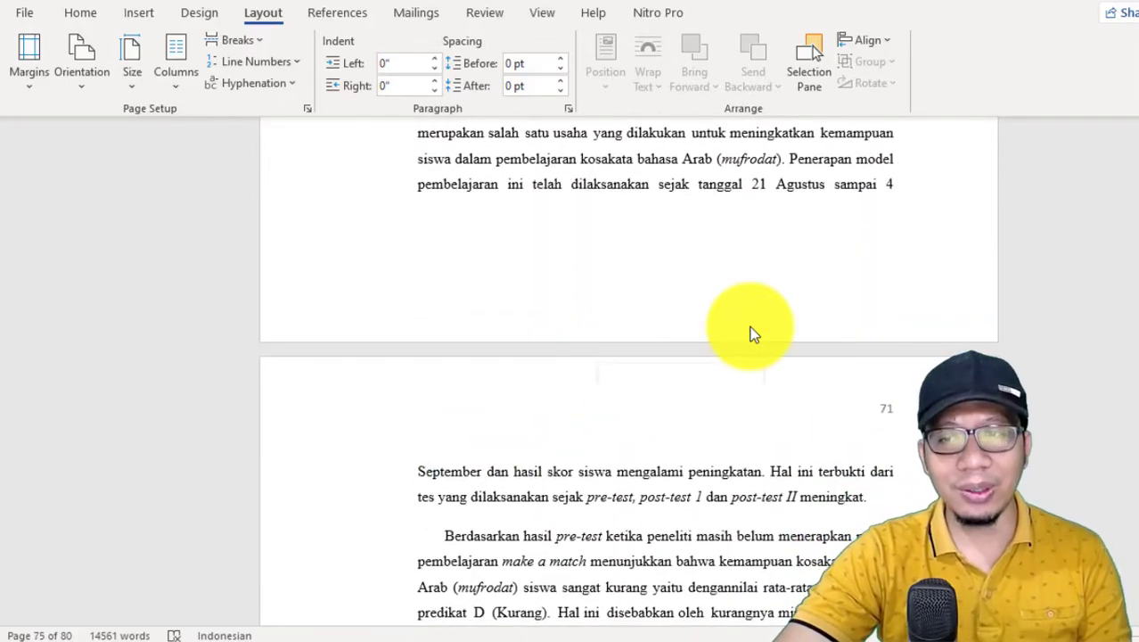
scroll(1118, 470, "down", 10)
left_click_drag(1135, 575, 1130, 53)
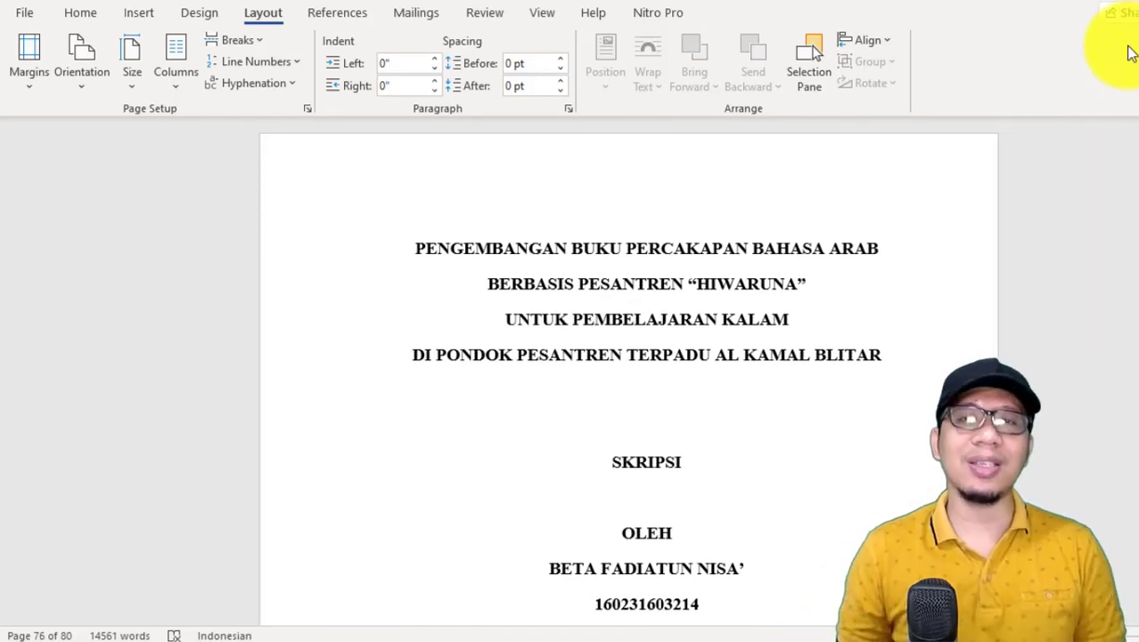